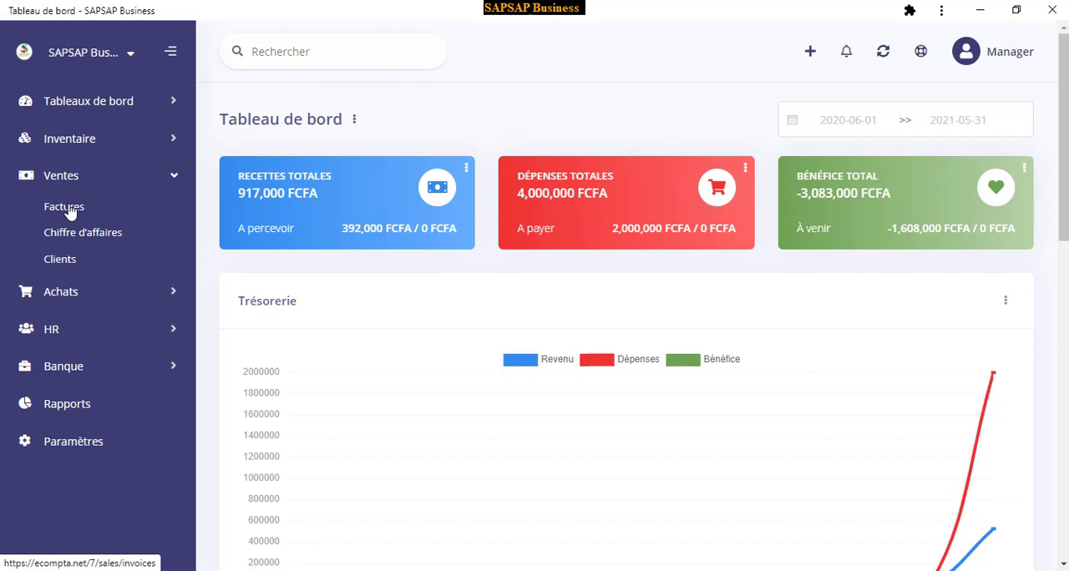
Open the partially paid invoice from the sales invoices list and look through its detail page
left_click(69, 209)
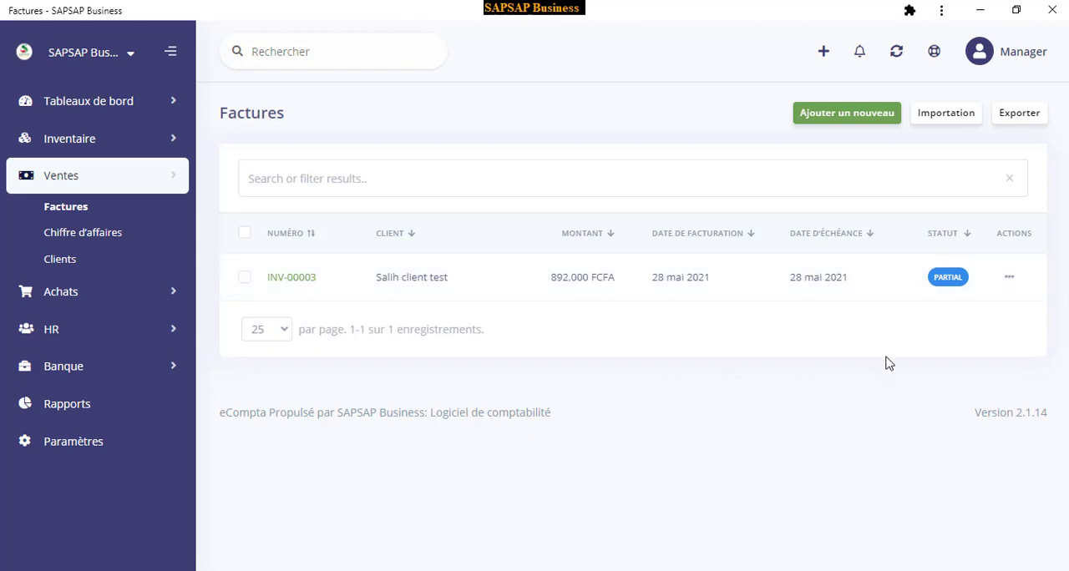
left_click(1008, 278)
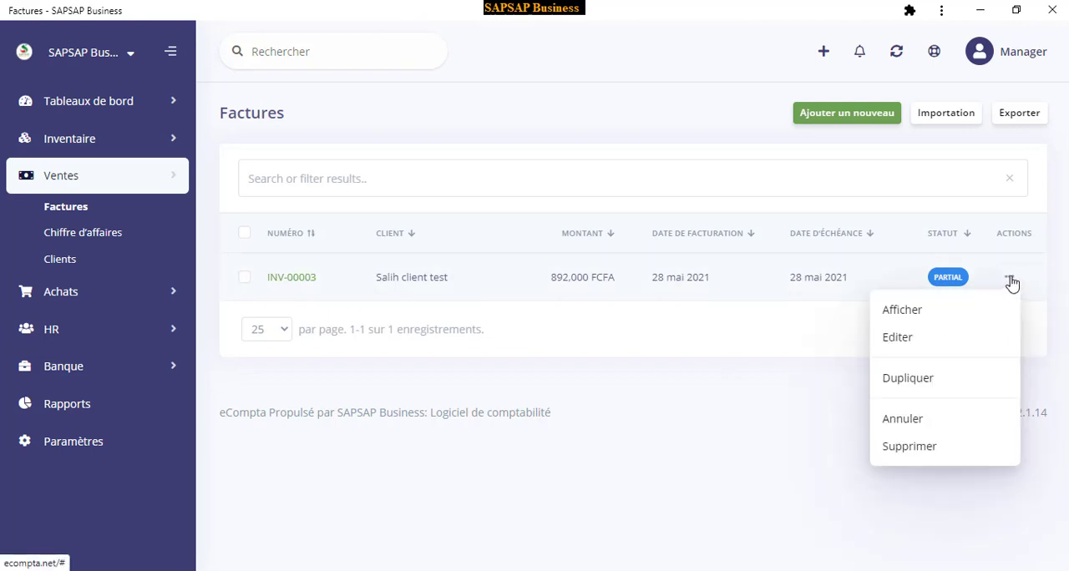
left_click(915, 318)
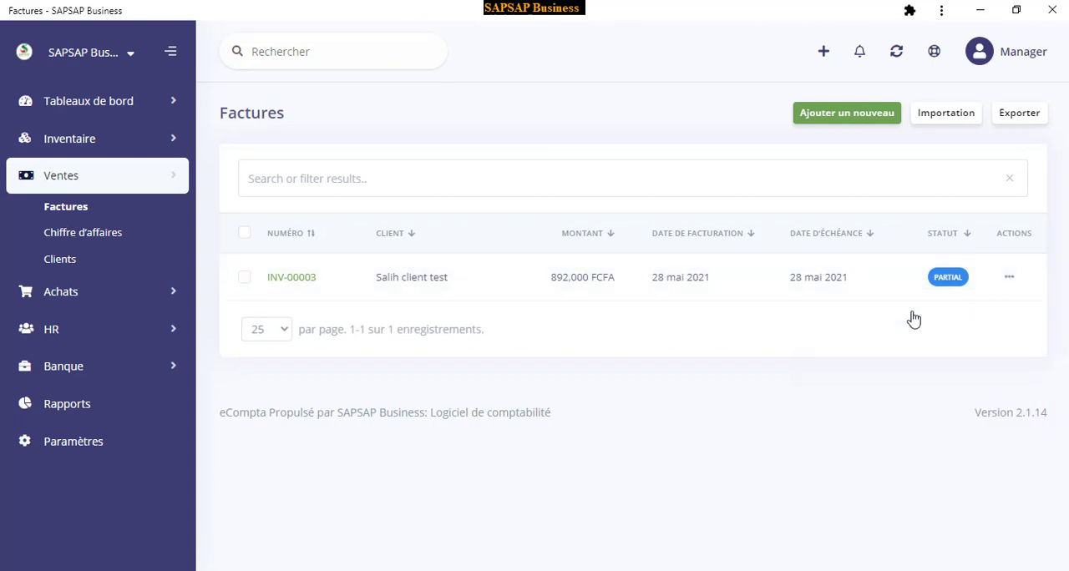
scroll(380, 192, "down", 2)
scroll(393, 205, "down", 2)
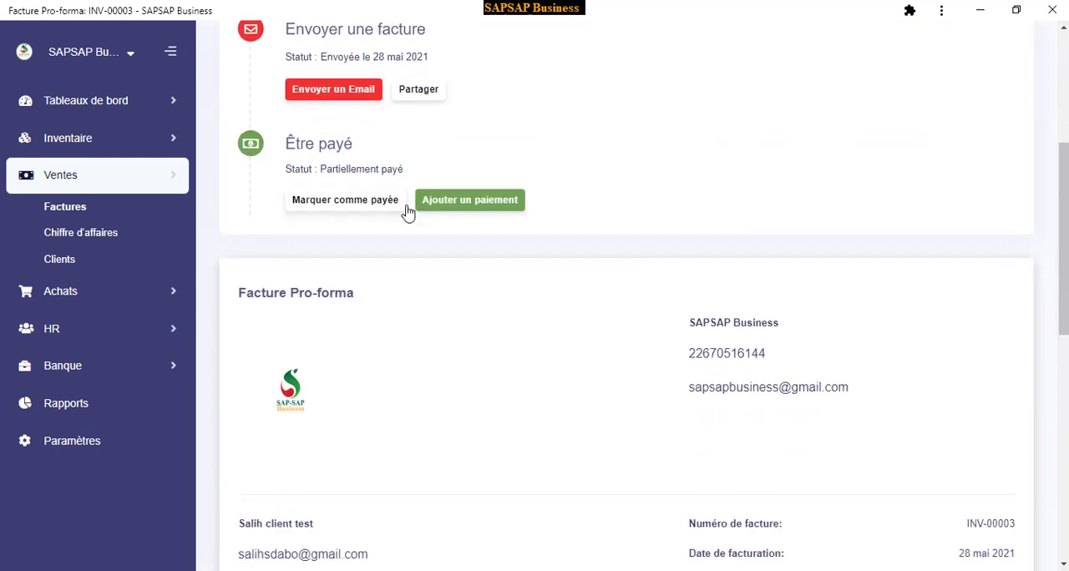
scroll(409, 215, "up", 4)
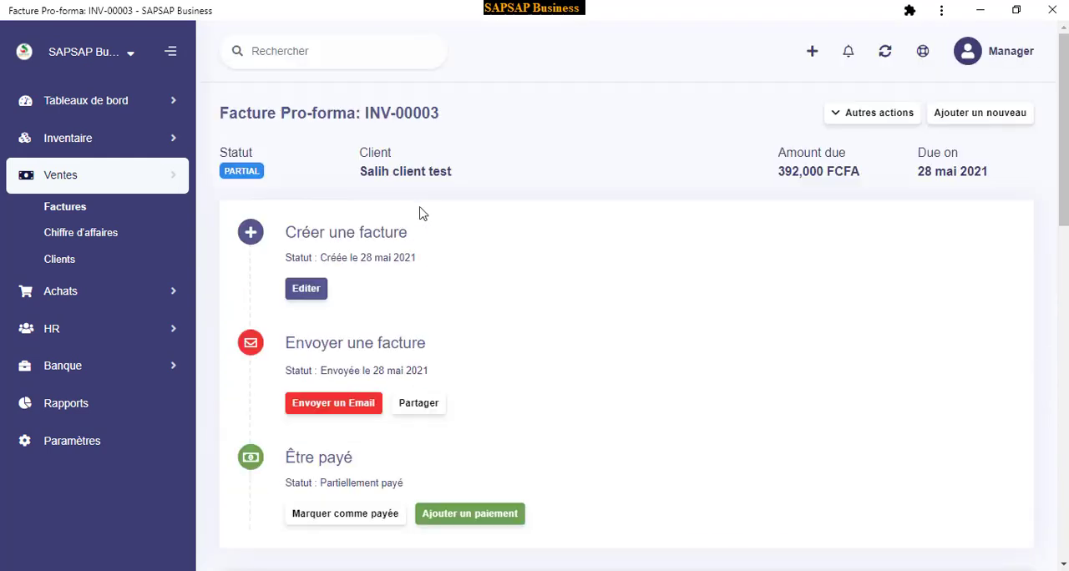
Preview the invoice's printout, cancel it without saving, and return to the invoice page
left_click(874, 122)
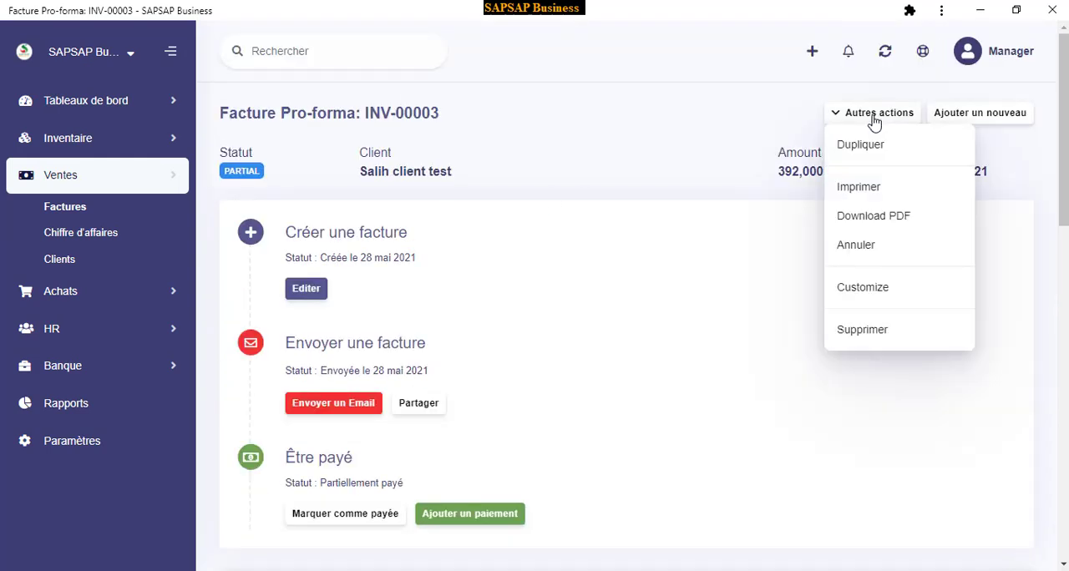
left_click(871, 192)
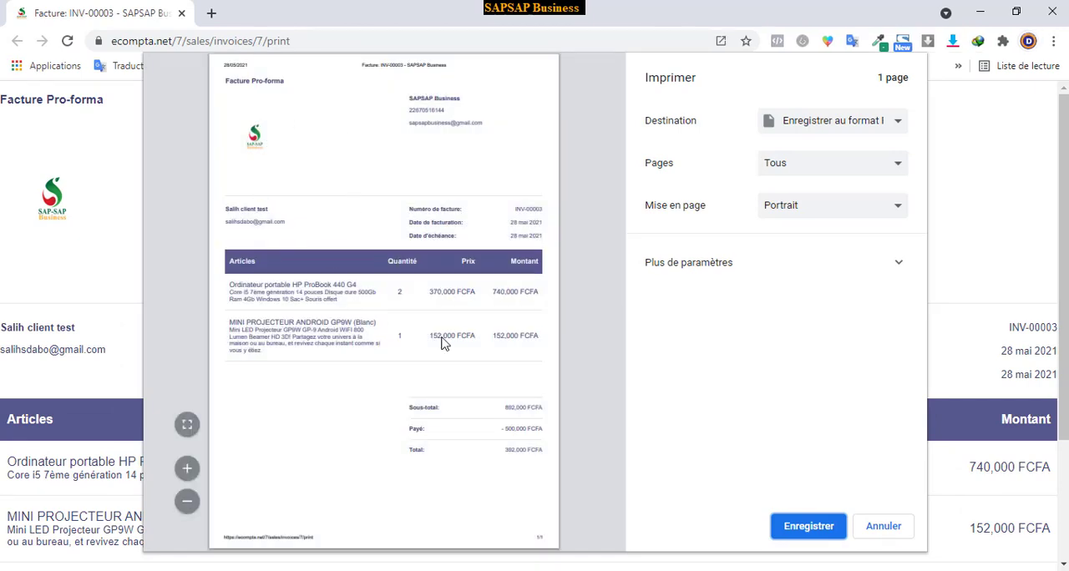
left_click(877, 527)
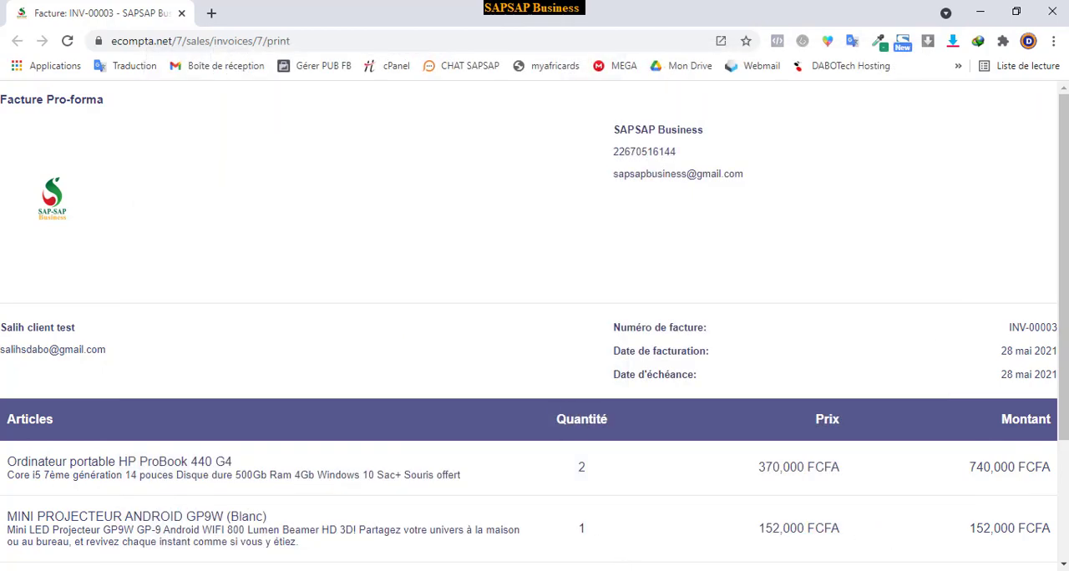
left_click(785, 570)
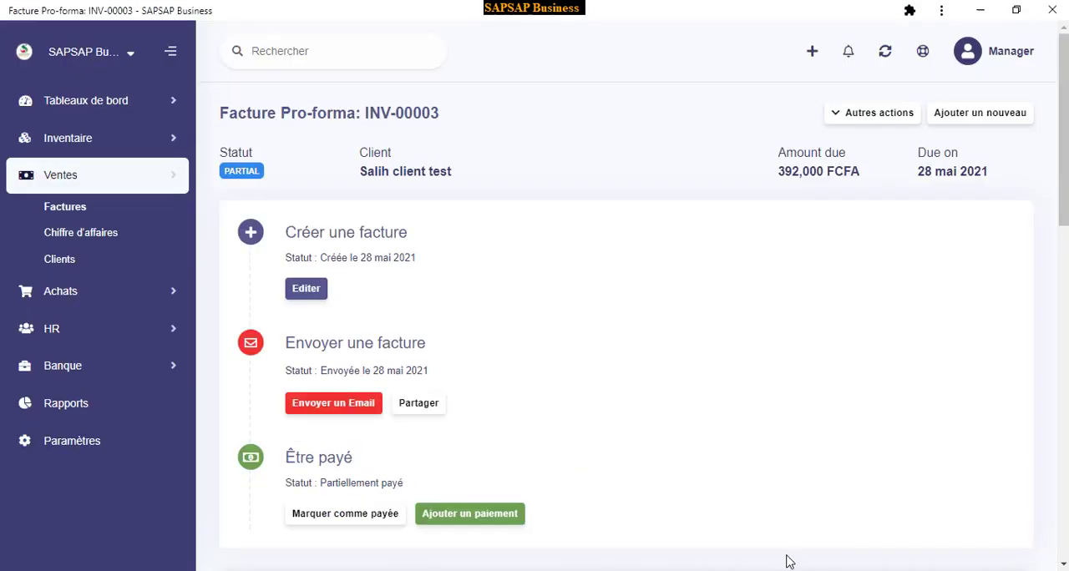
Download the invoice as a PDF, overwriting the existing duplicate file, and open the downloaded document
left_click(867, 113)
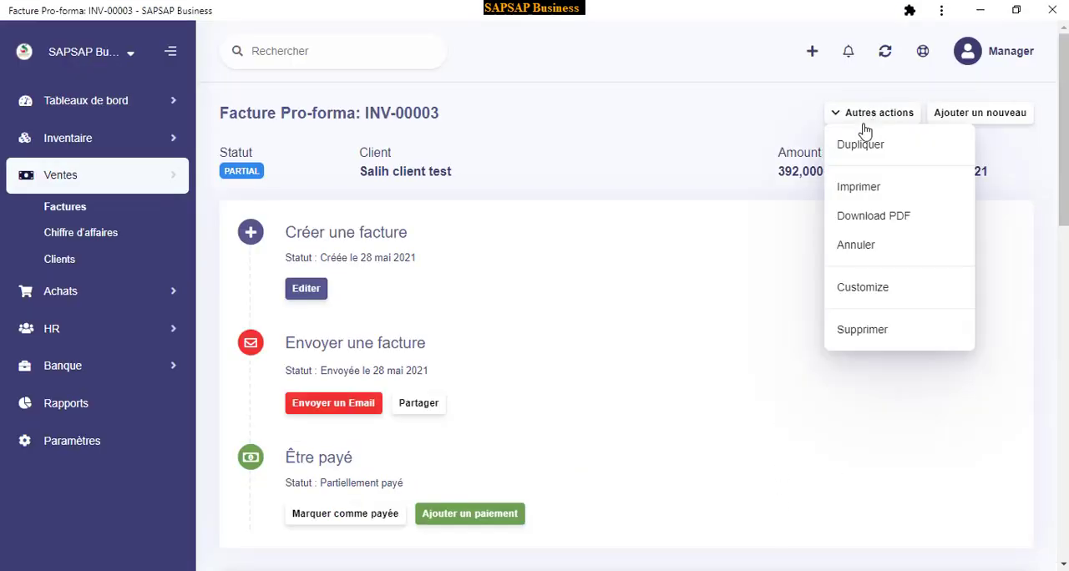
left_click(871, 219)
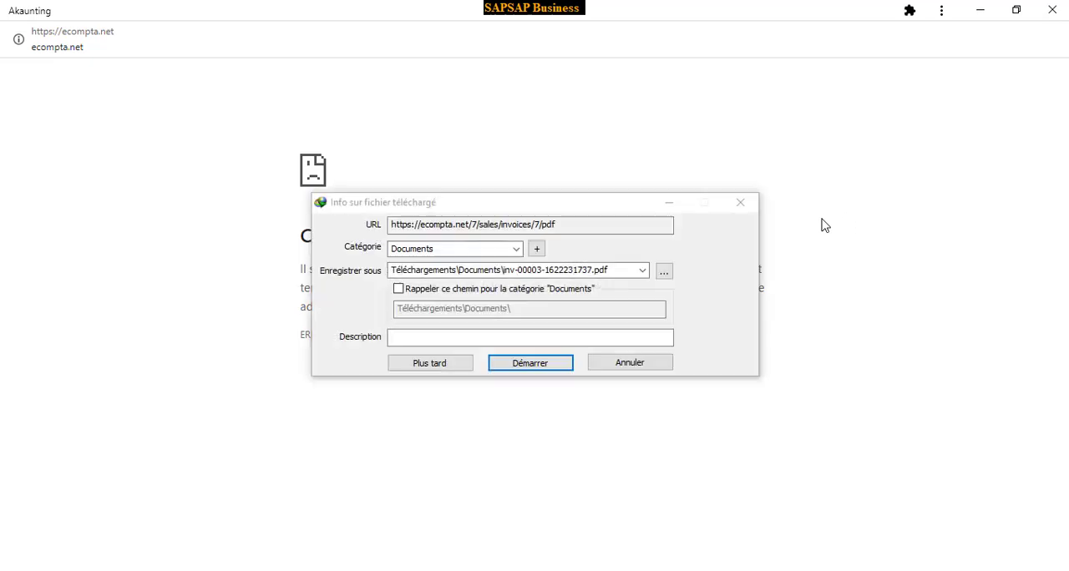
left_click(539, 368)
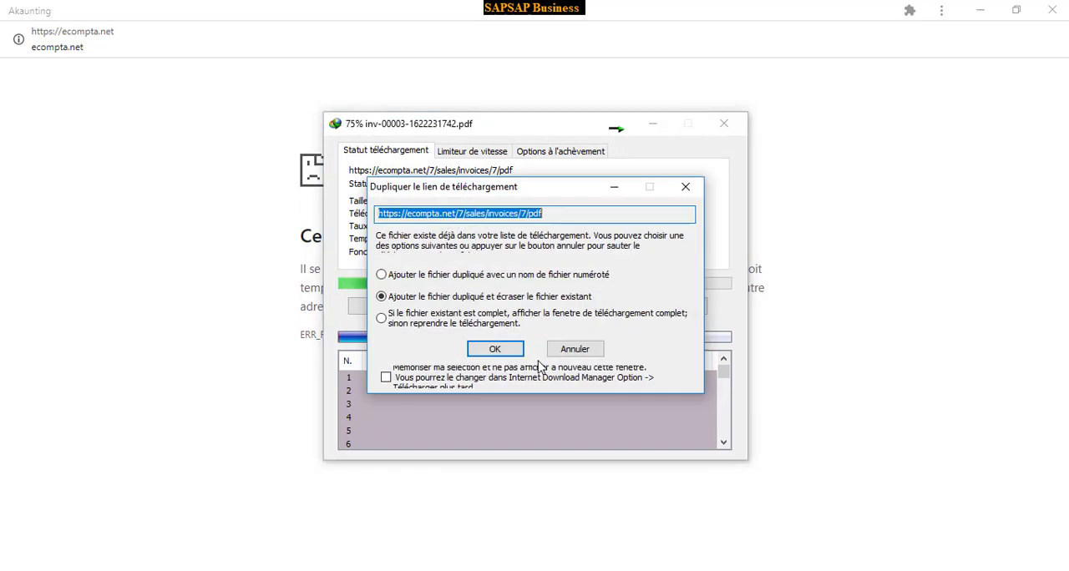
left_click(494, 350)
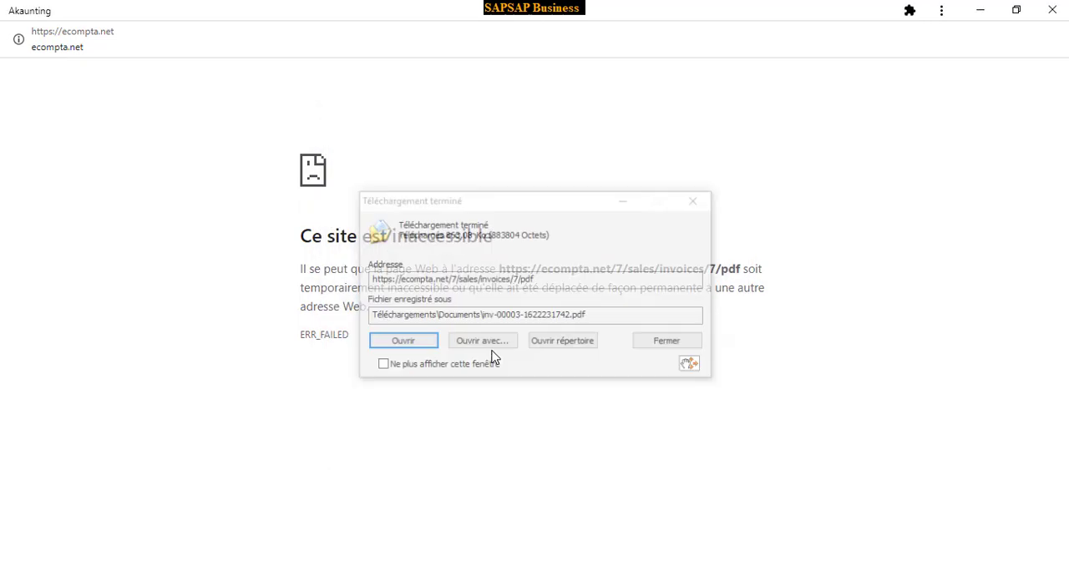
left_click(420, 349)
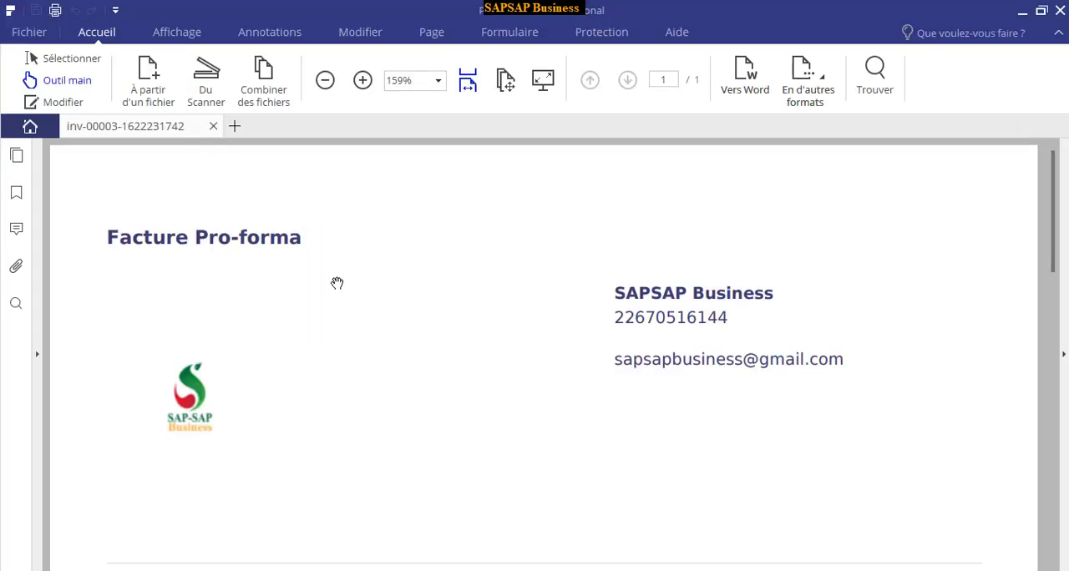
Review the downloaded invoice PDF at 125% zoom, including its dates and article lines, and close the PDF viewer
scroll(466, 308, "down", 3)
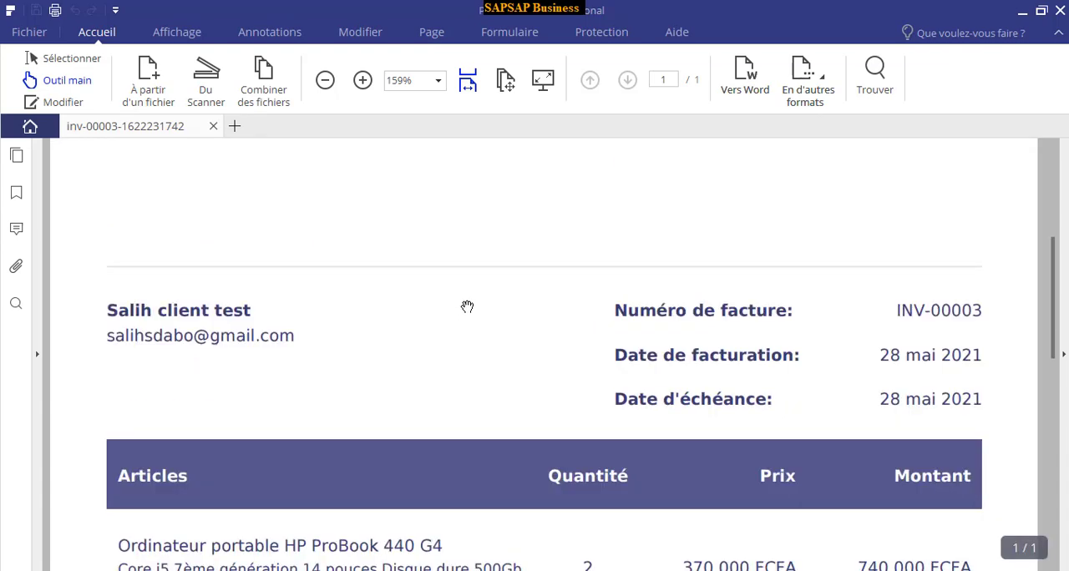
scroll(466, 309, "up", 3)
left_click(325, 80)
left_click(325, 80)
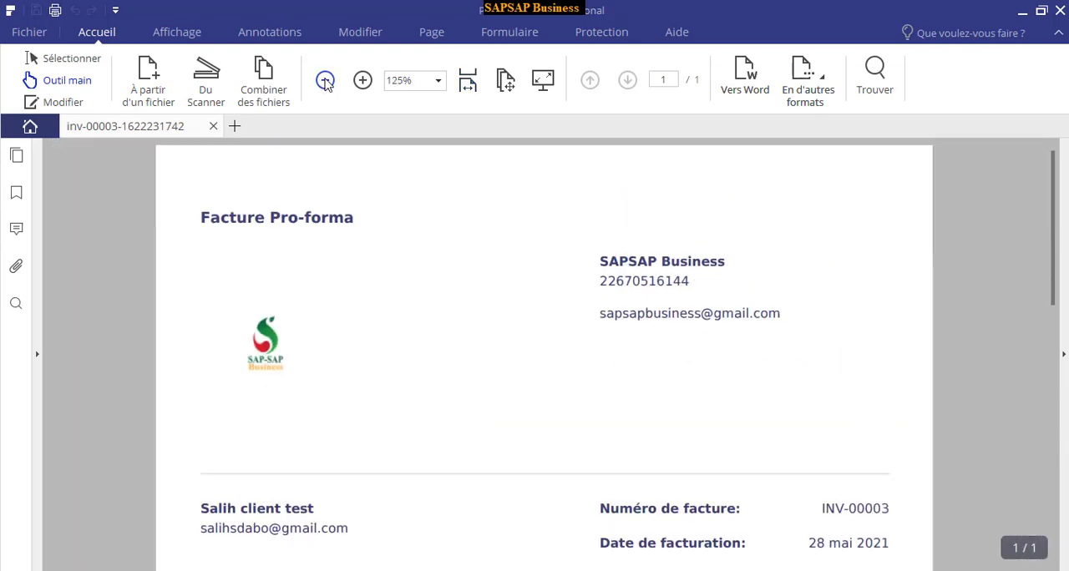
scroll(501, 279, "down", 10)
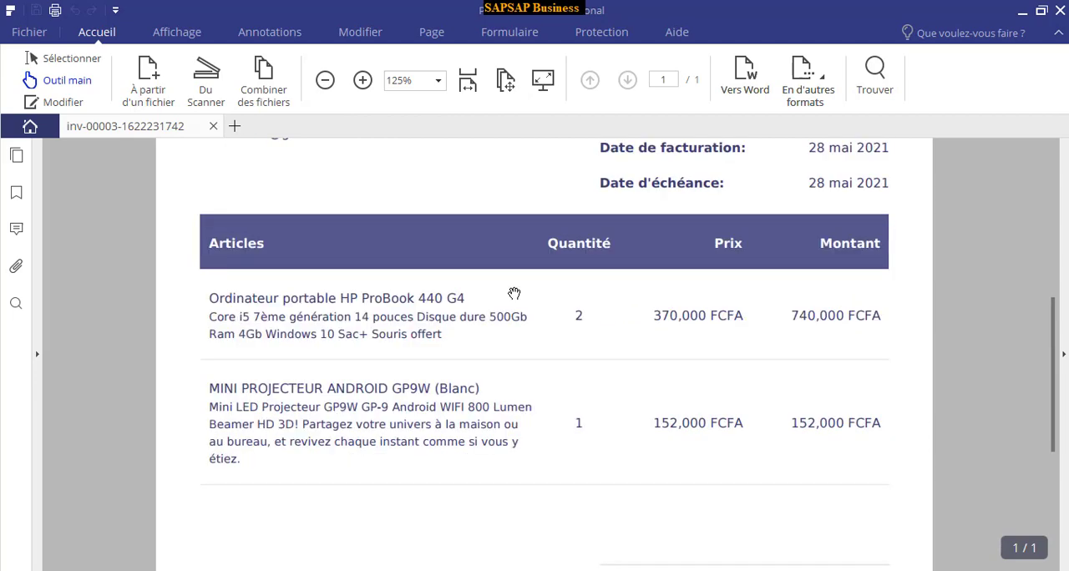
scroll(616, 311, "up", 10)
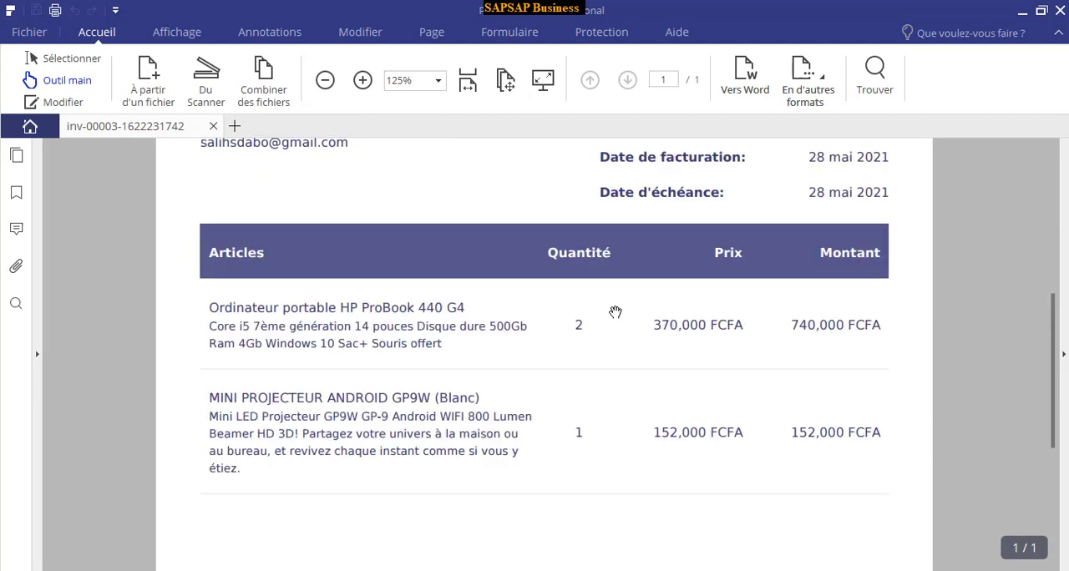
scroll(501, 272, "down", 3)
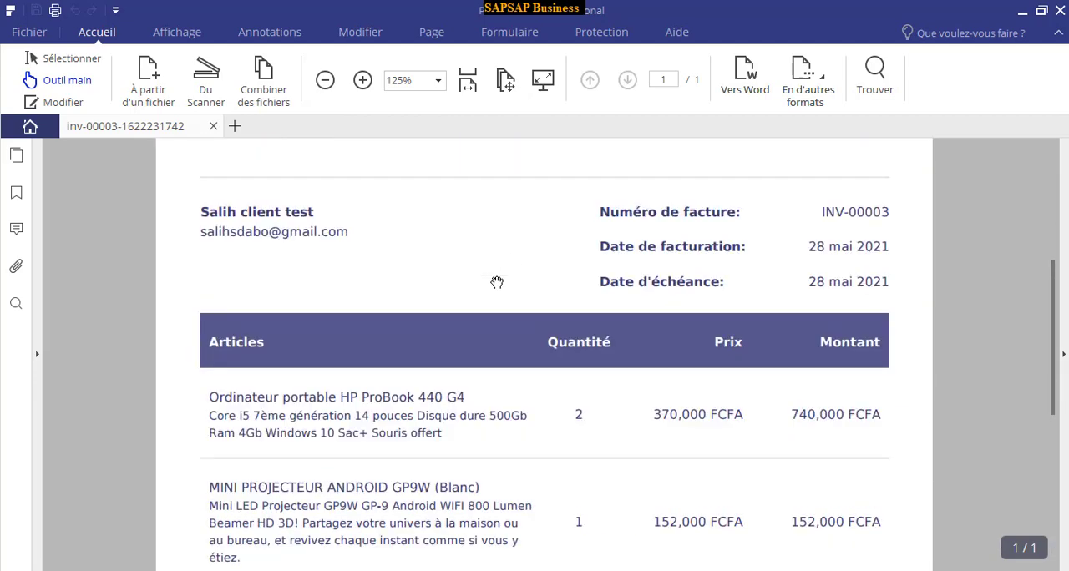
left_click(1057, 10)
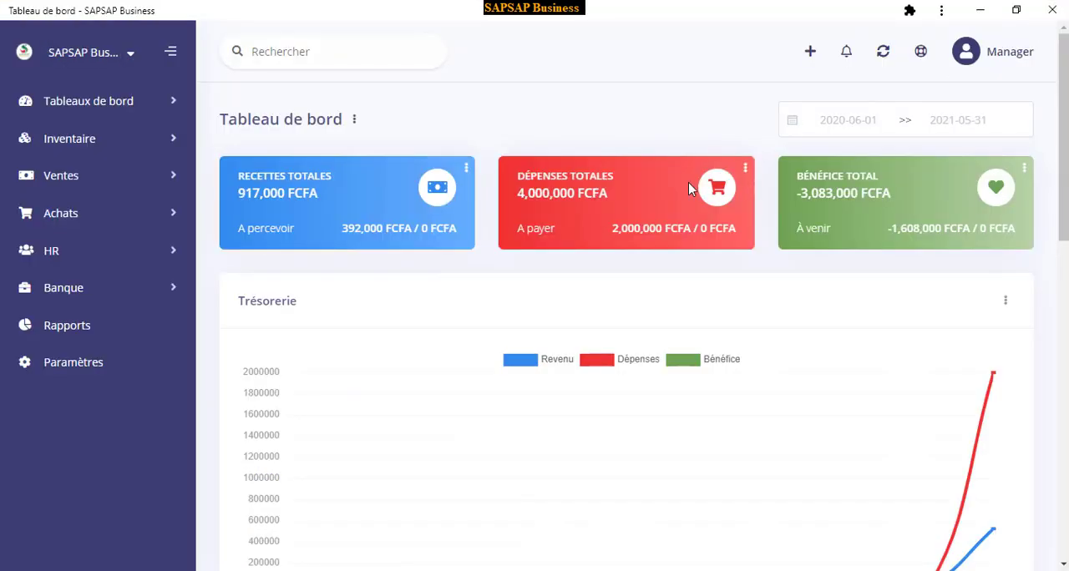
Look through the available reports and open the Revenus vs dépenses report, dismissing the download manager's registration dialogs
left_click(65, 331)
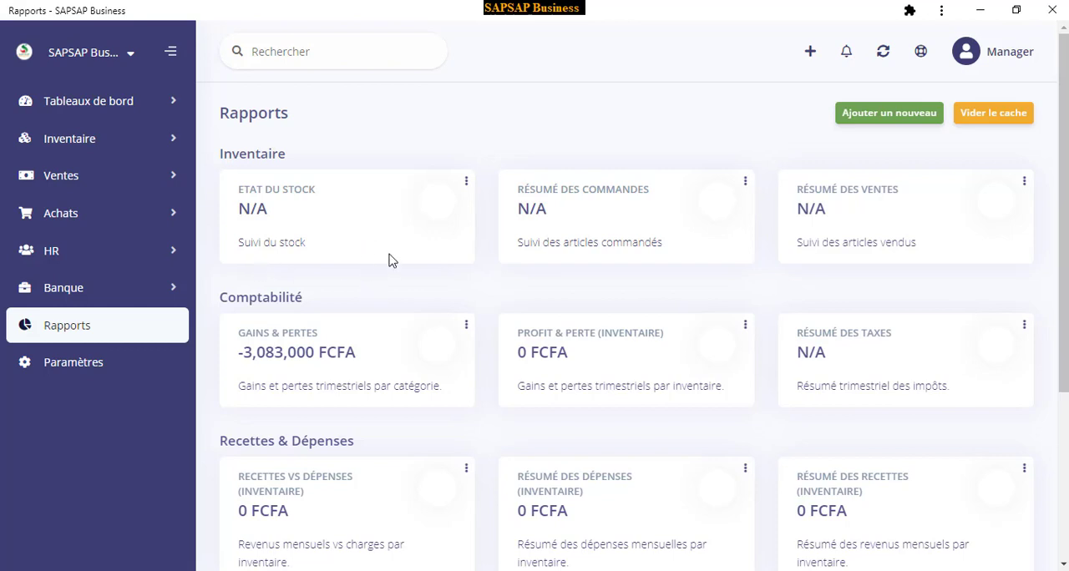
scroll(367, 248, "down", 1)
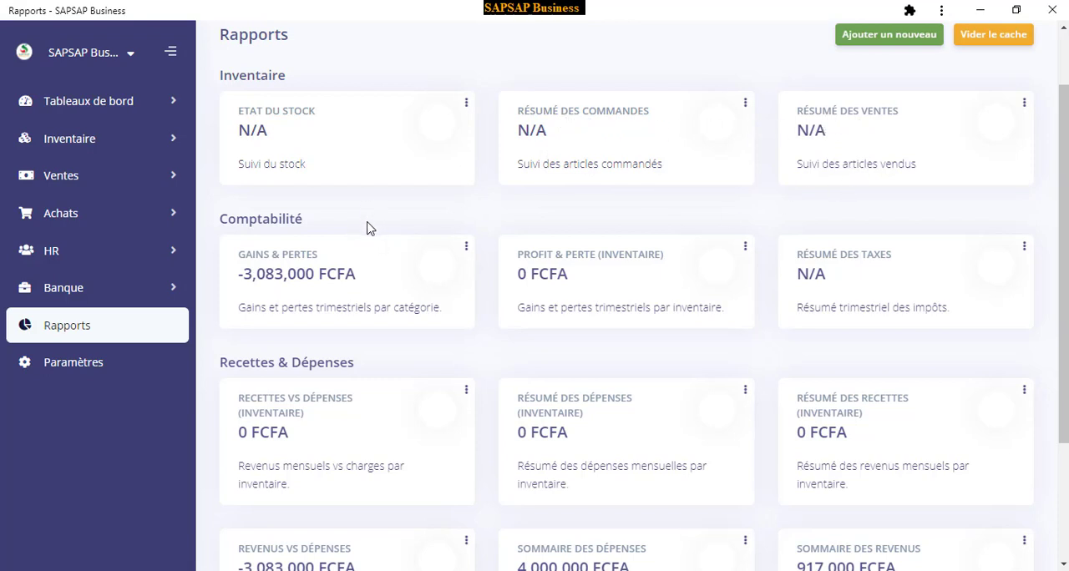
scroll(370, 228, "down", 1)
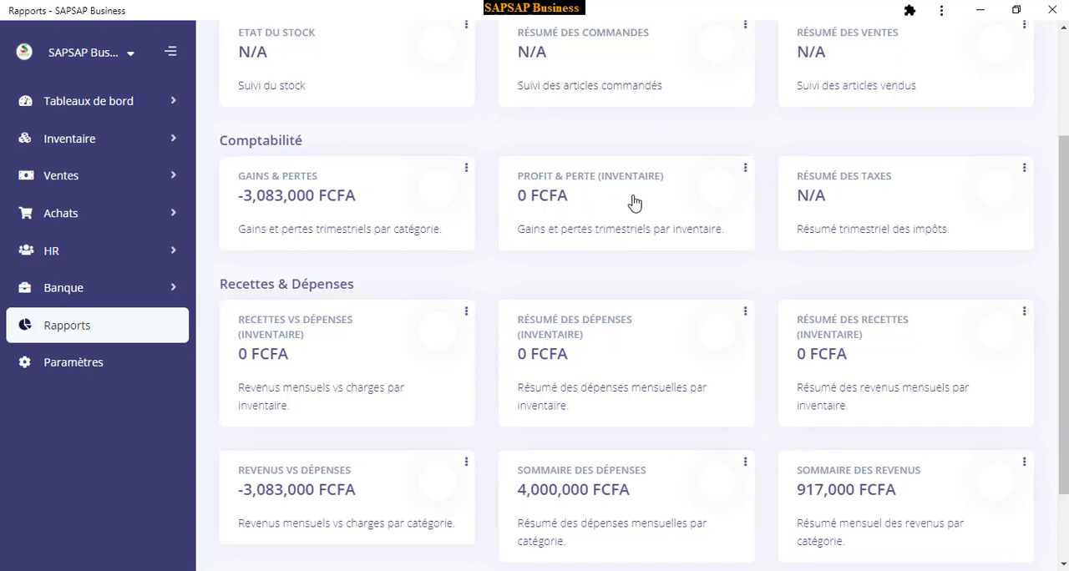
scroll(839, 237, "down", 2)
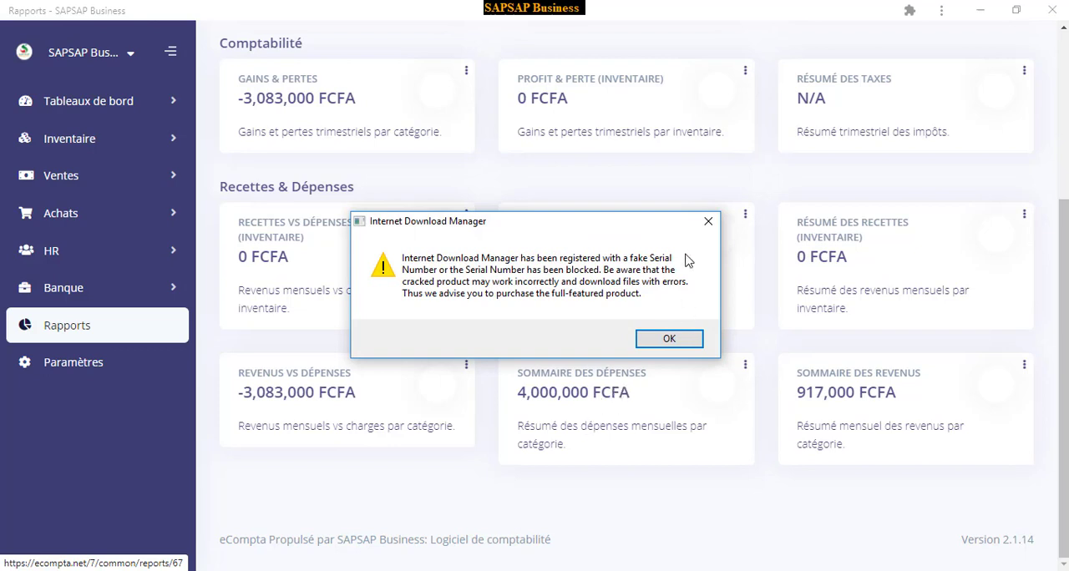
left_click(708, 222)
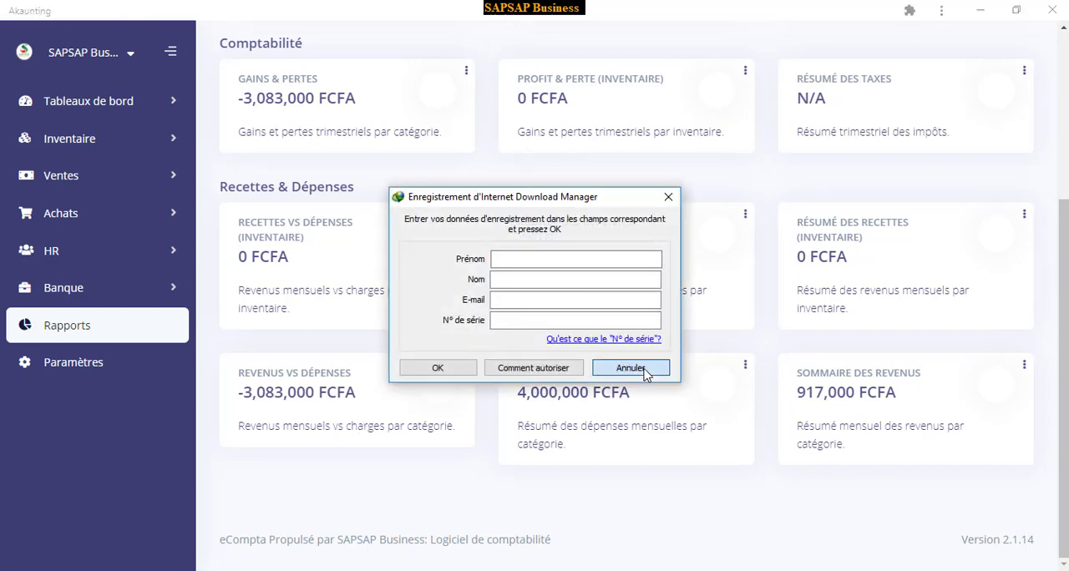
left_click(646, 375)
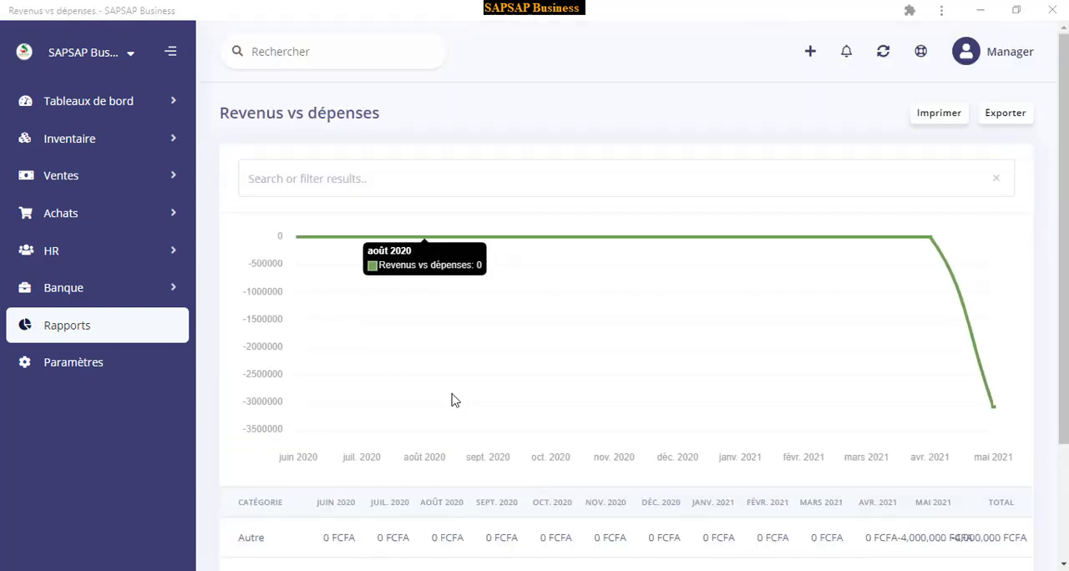
Examine the Revenus vs dépenses chart and monthly category table, and preview the report's printout without saving it
scroll(460, 351, "down", 3)
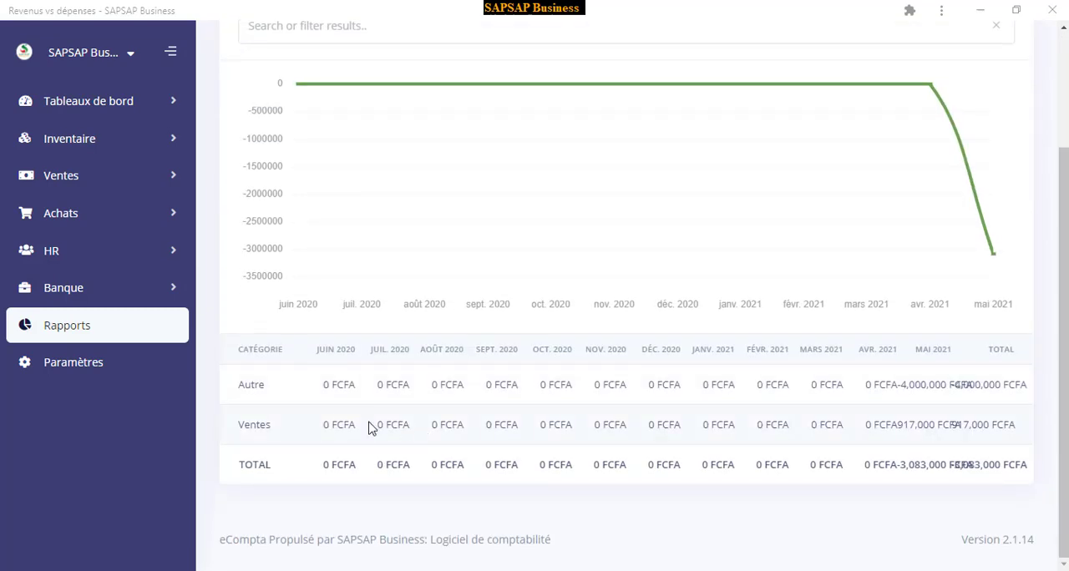
scroll(365, 312, "up", 3)
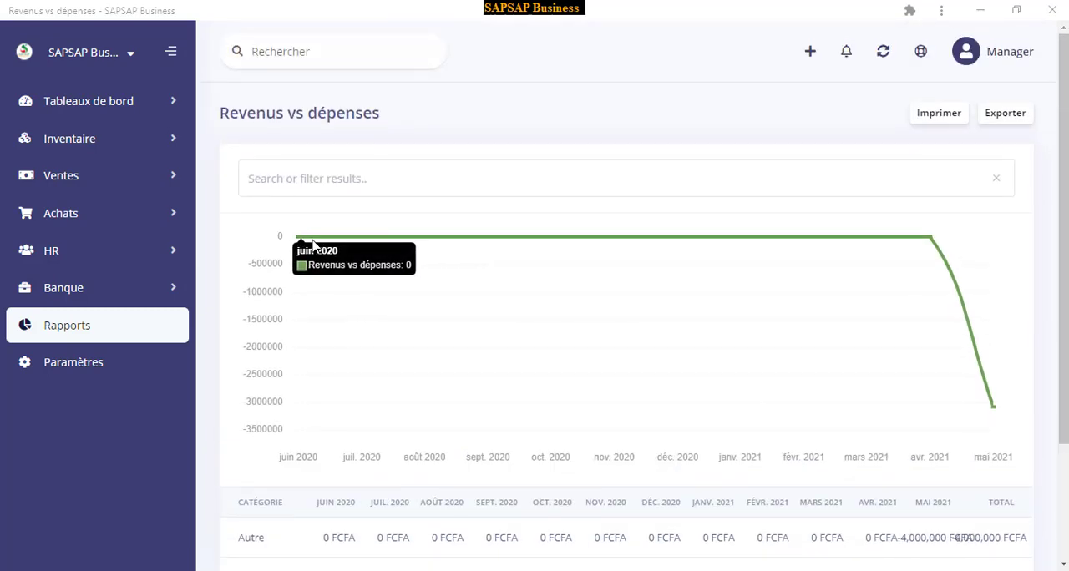
scroll(385, 383, "down", 3)
scroll(600, 418, "up", 3)
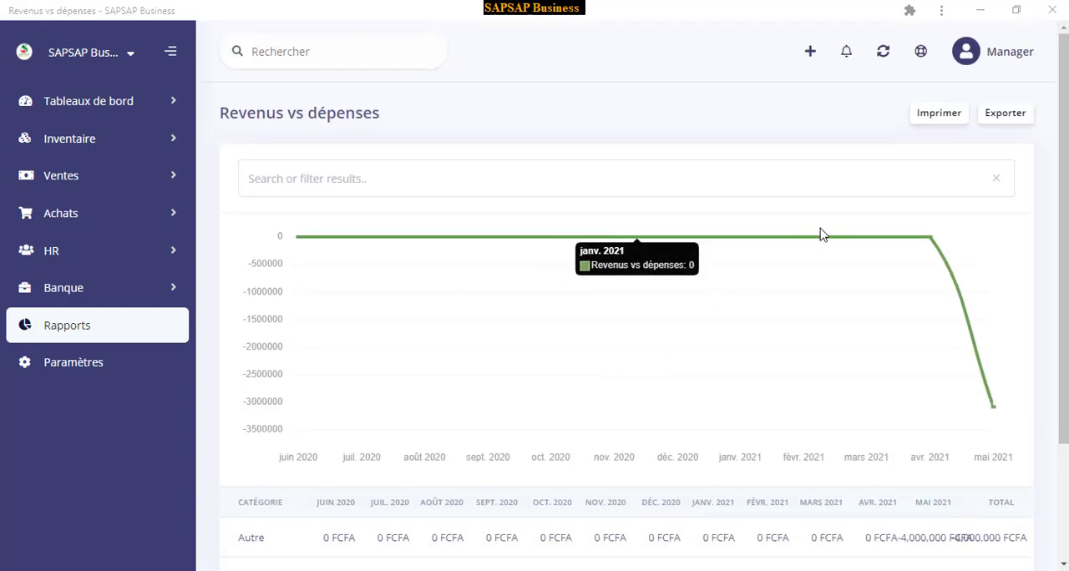
left_click(937, 113)
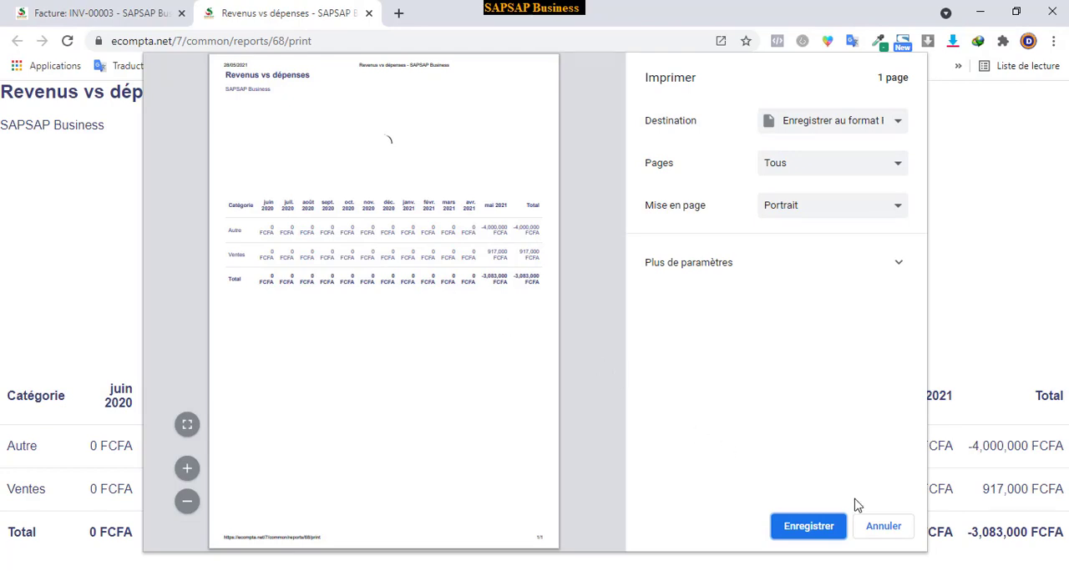
left_click(880, 527)
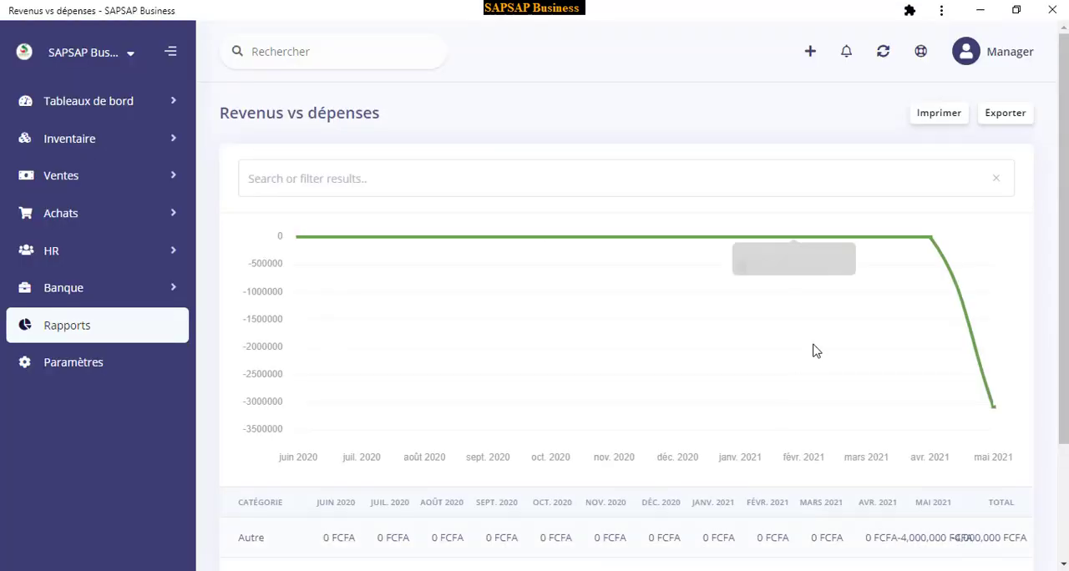
Export the Revenus vs dépenses report to an xlsx file, enable editing on it in Excel, and switch back to eCompta
left_click(1006, 116)
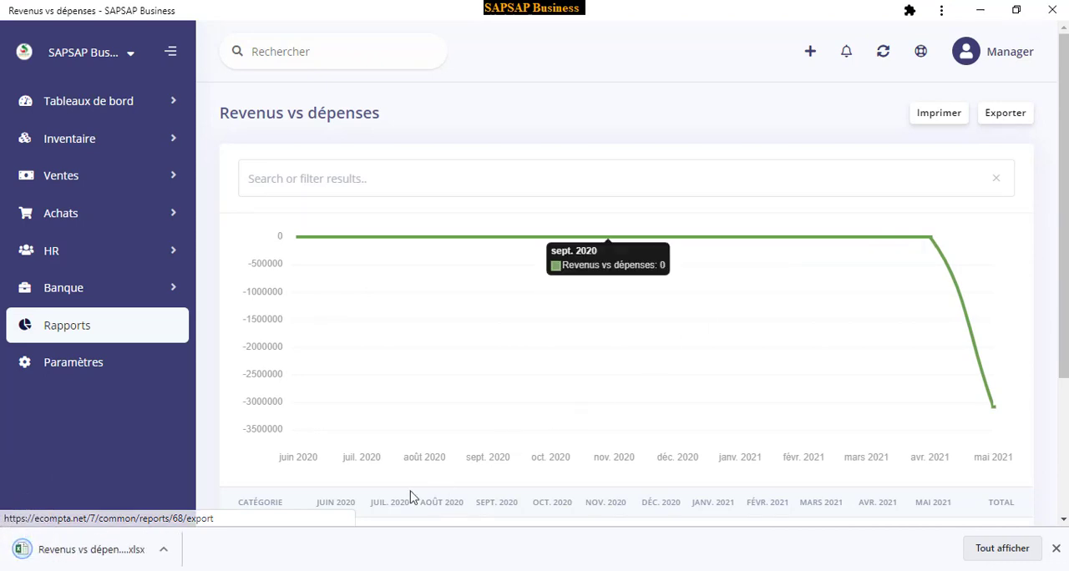
left_click(84, 555)
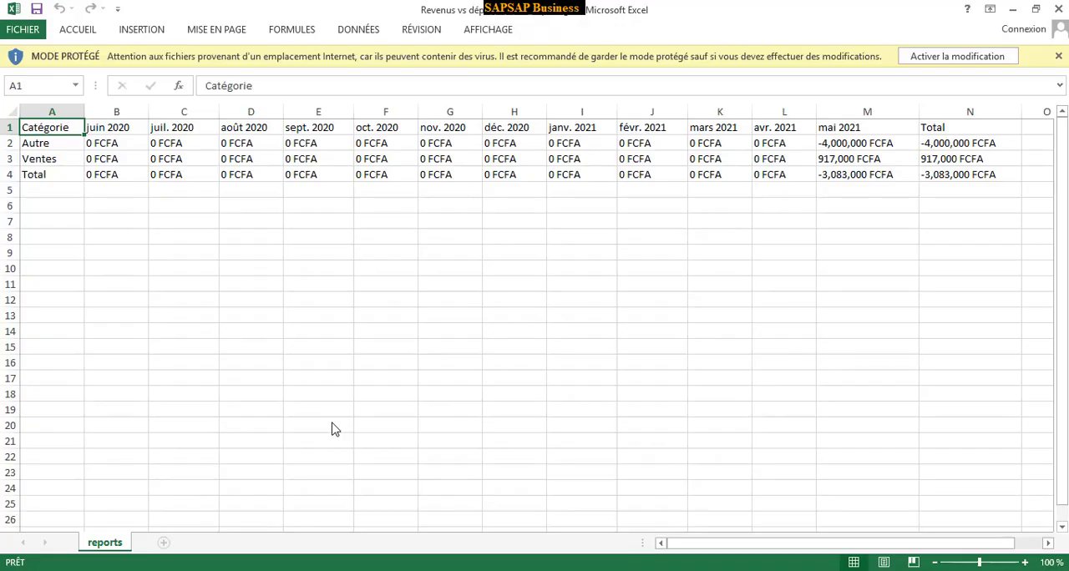
left_click(951, 58)
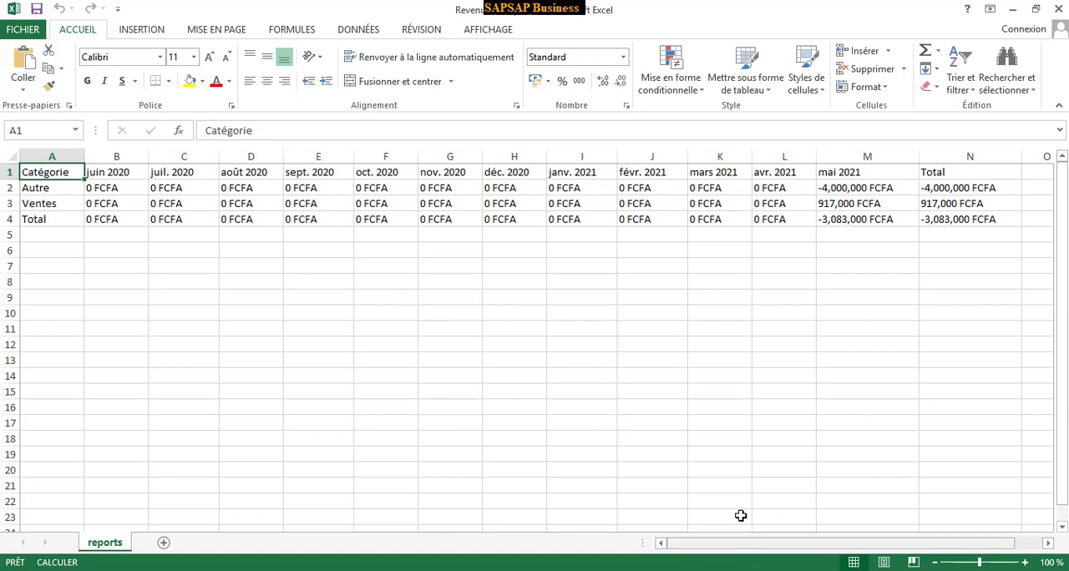
key("alt+Tab")
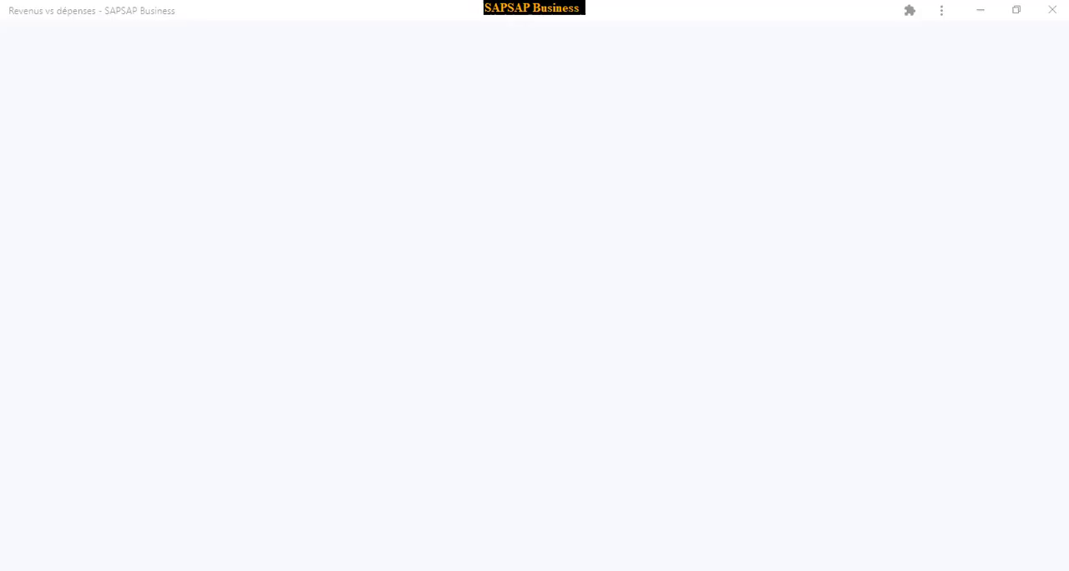
Return to the reports list and look through the available Inventaire, Comptabilité and Recettes & Dépenses reports
scroll(491, 434, "down", 2)
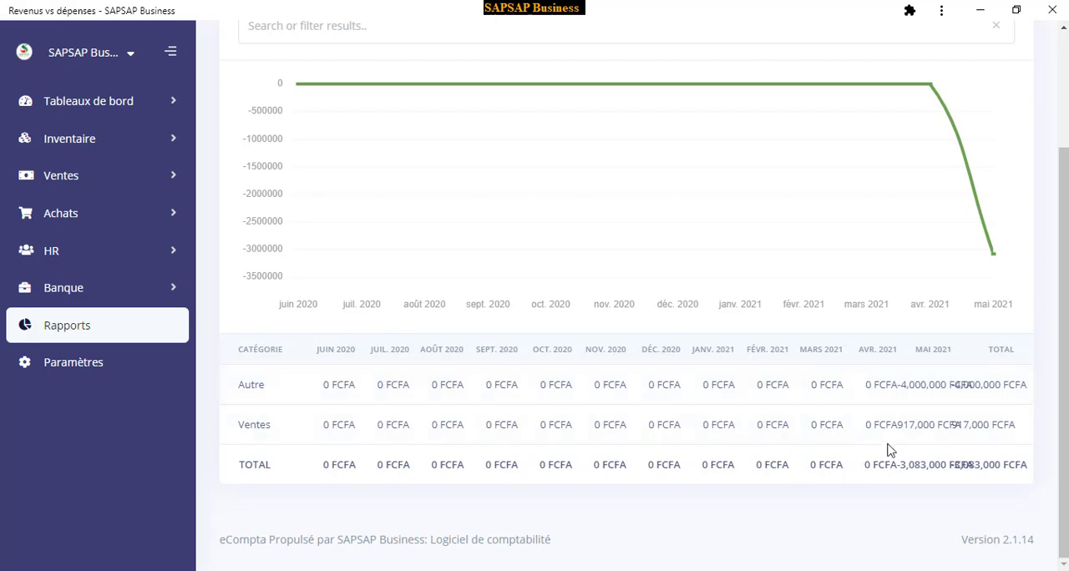
left_click(80, 327)
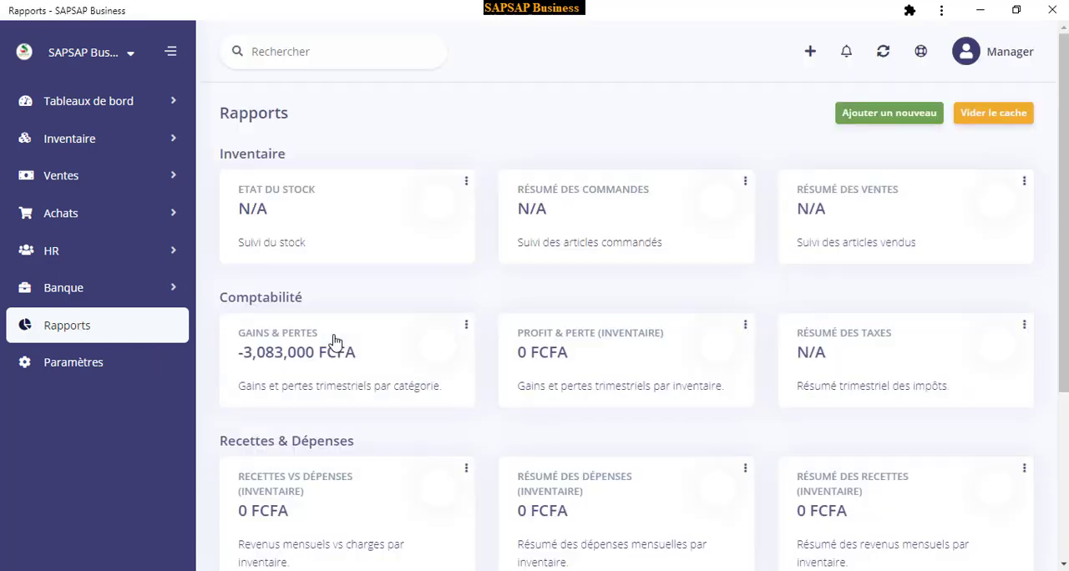
scroll(632, 397, "down", 3)
scroll(634, 403, "down", 1)
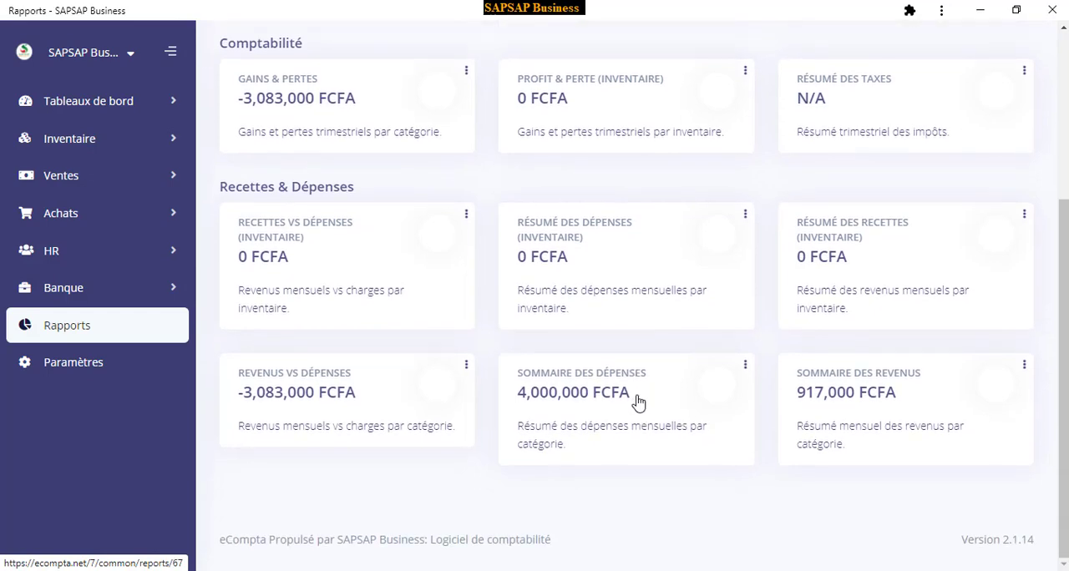
scroll(642, 379, "up", 3)
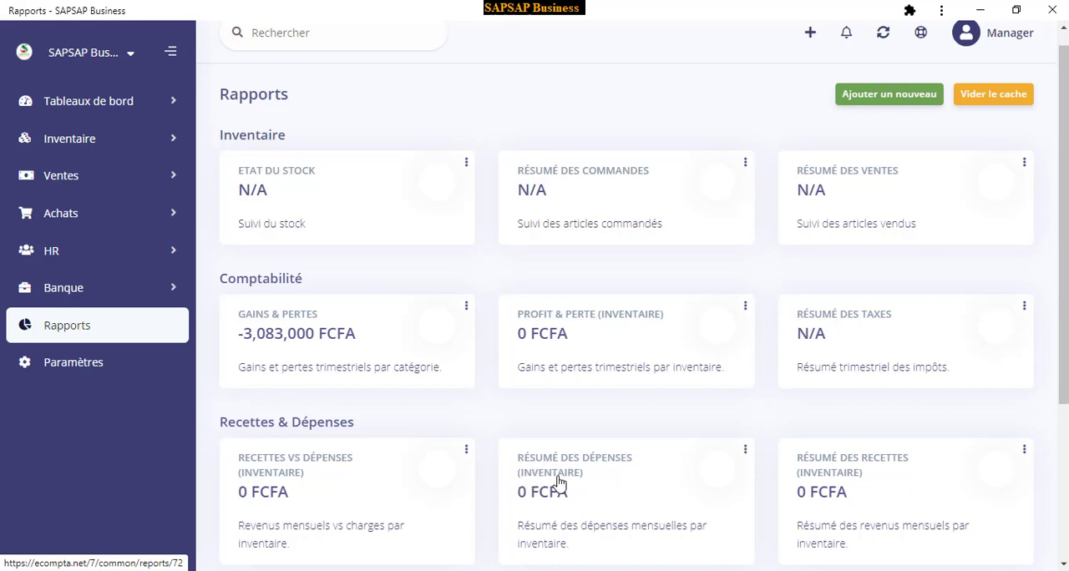
scroll(559, 484, "down", 1)
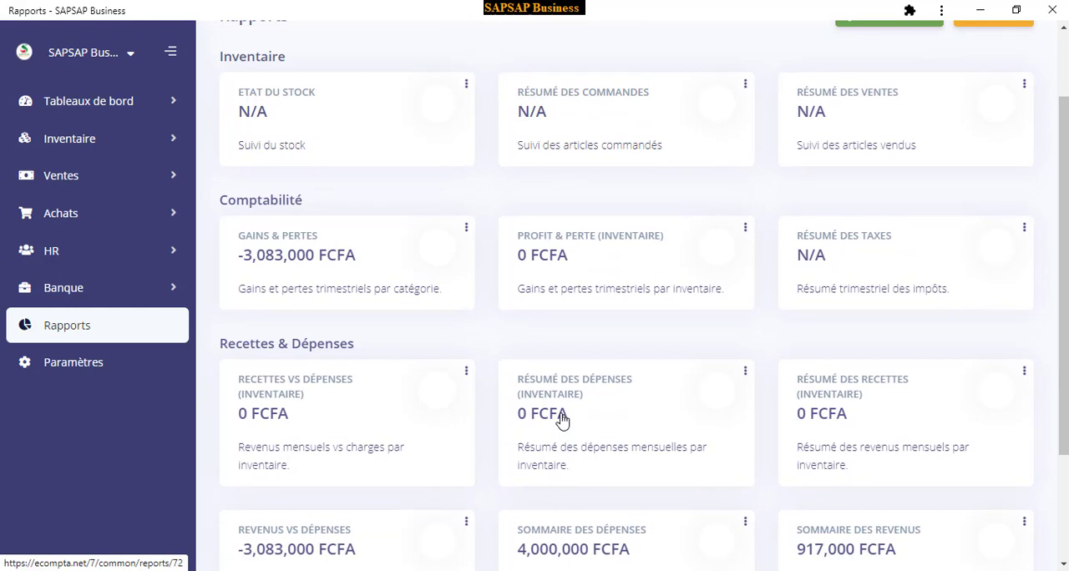
scroll(561, 419, "down", 2)
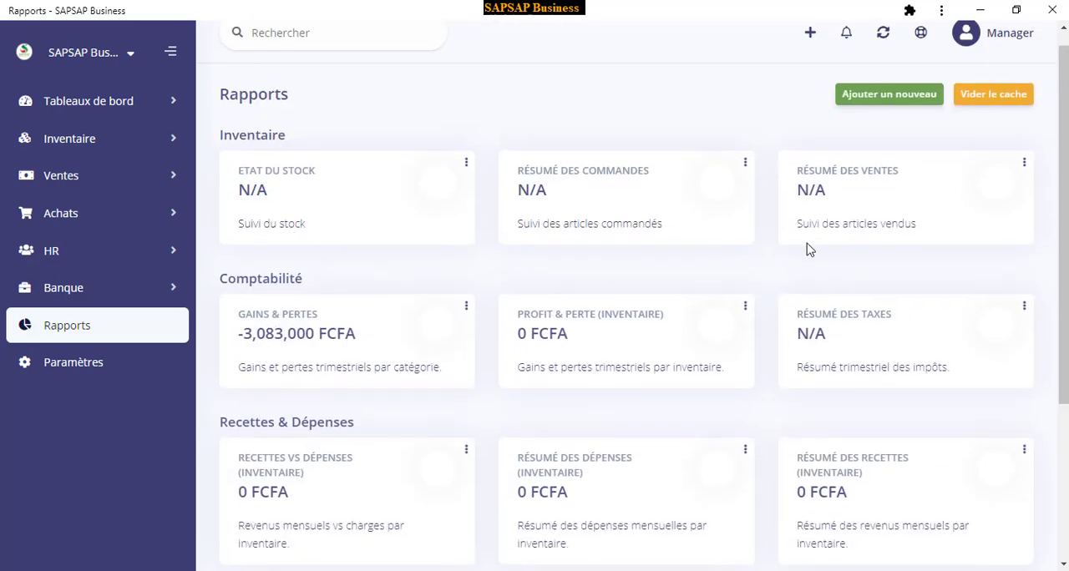
scroll(807, 249, "down", 3)
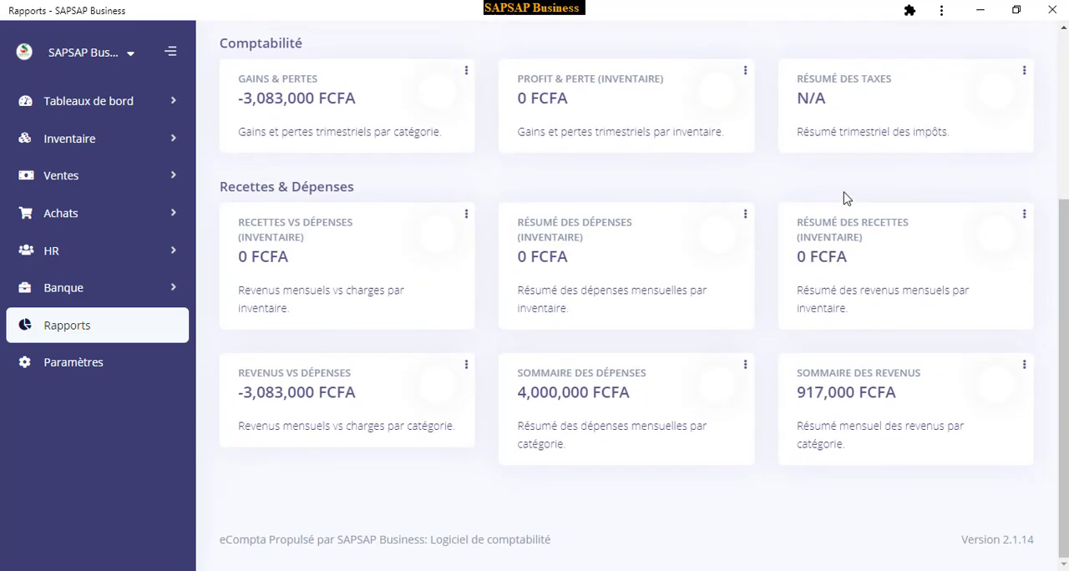
Open the Sommaire des revenus report and examine its chart and monthly category table
left_click(871, 430)
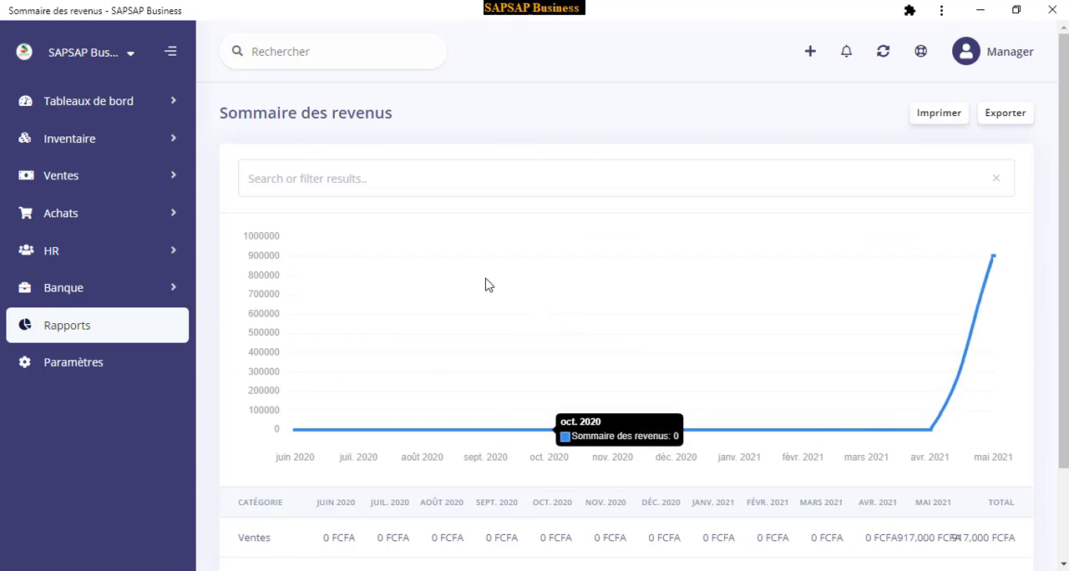
scroll(608, 252, "down", 1)
scroll(607, 252, "down", 1)
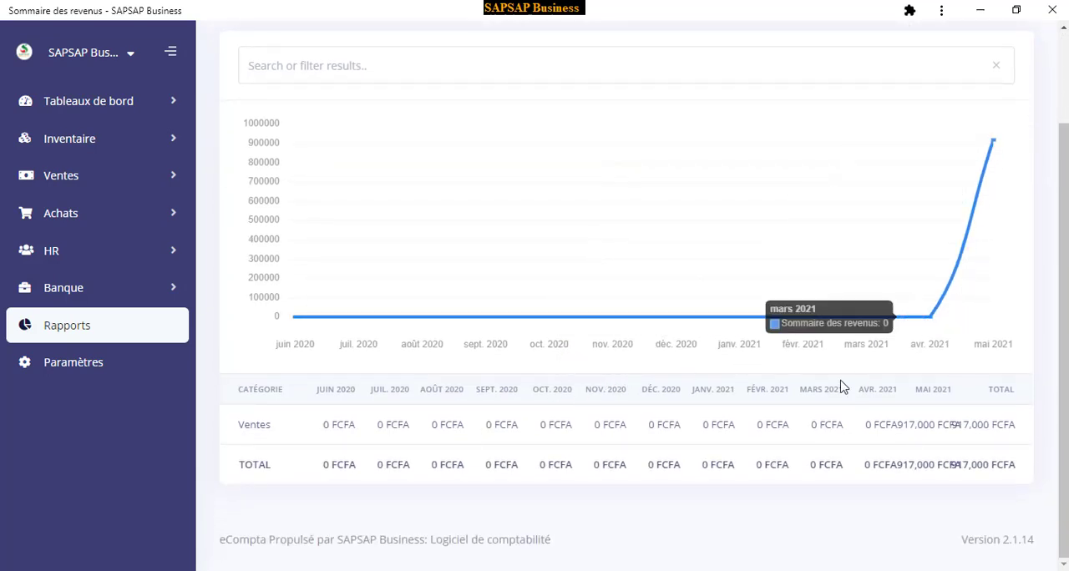
scroll(627, 432, "up", 2)
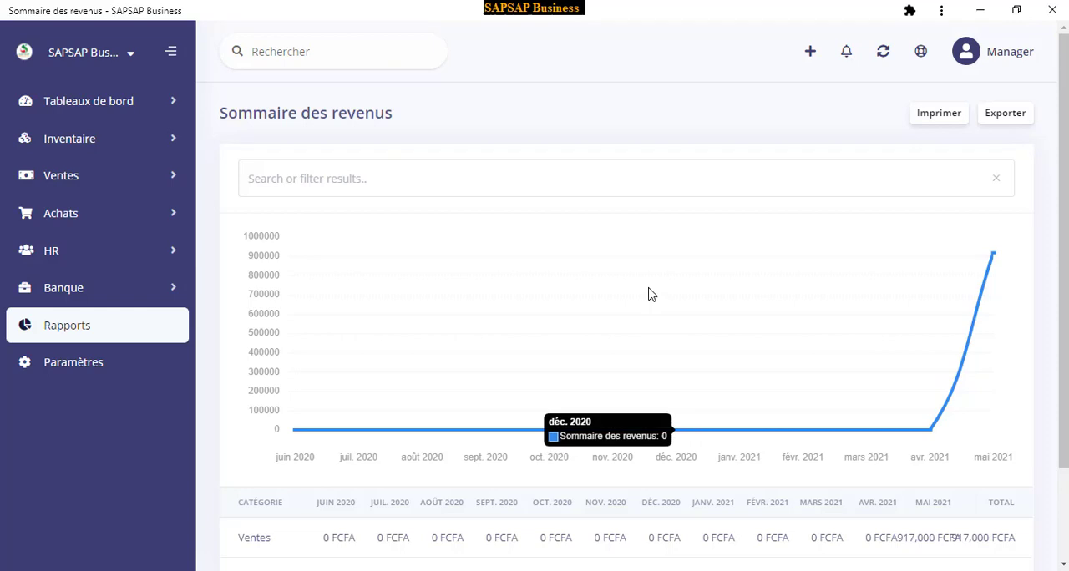
Go back to the reports list, open the Etat du stock report and examine its chart and monthly article quantities
left_click(80, 334)
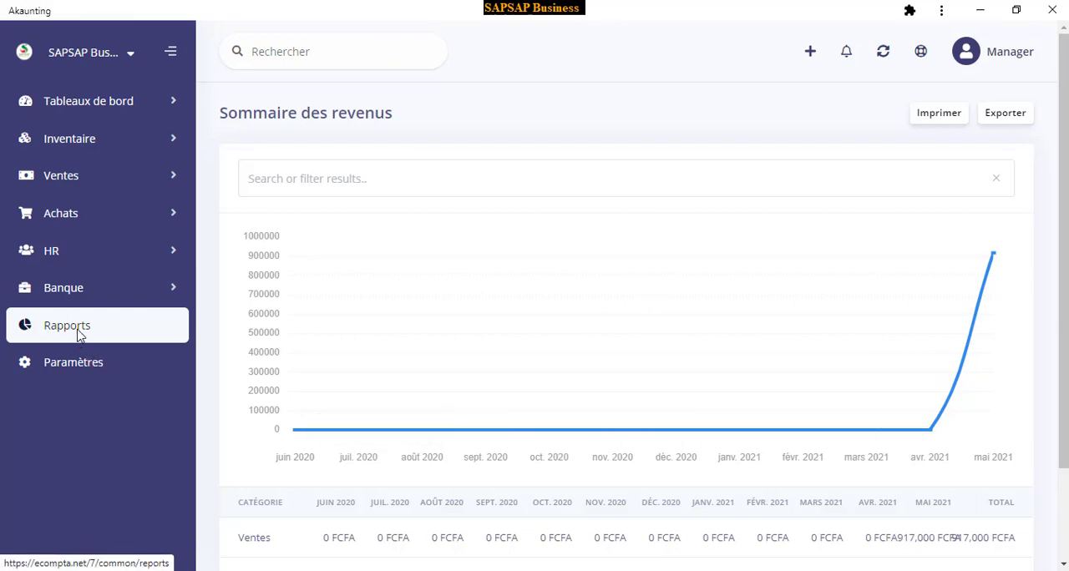
left_click(1024, 327)
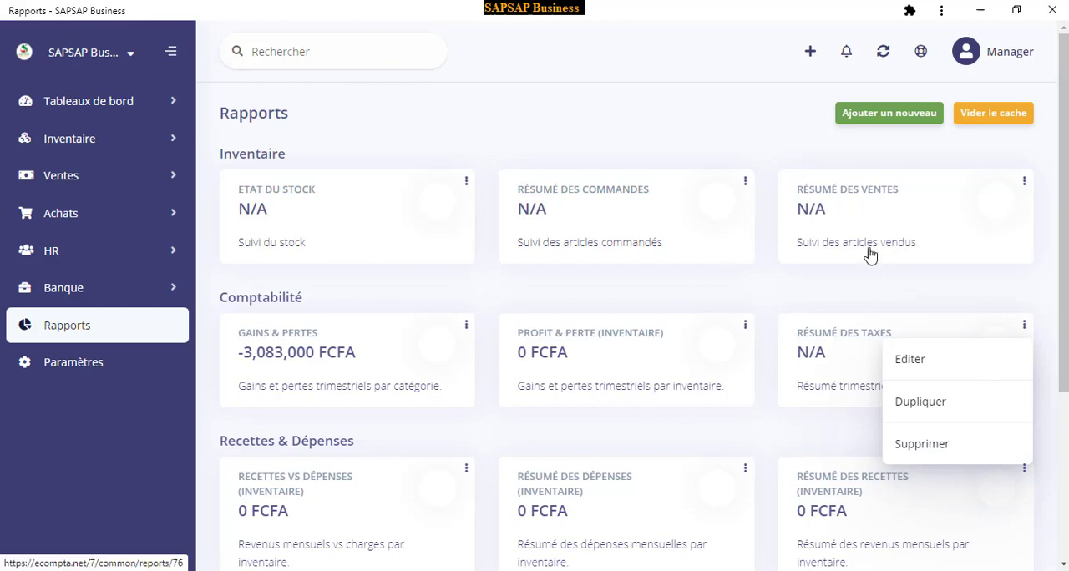
left_click(281, 244)
left_click(281, 244)
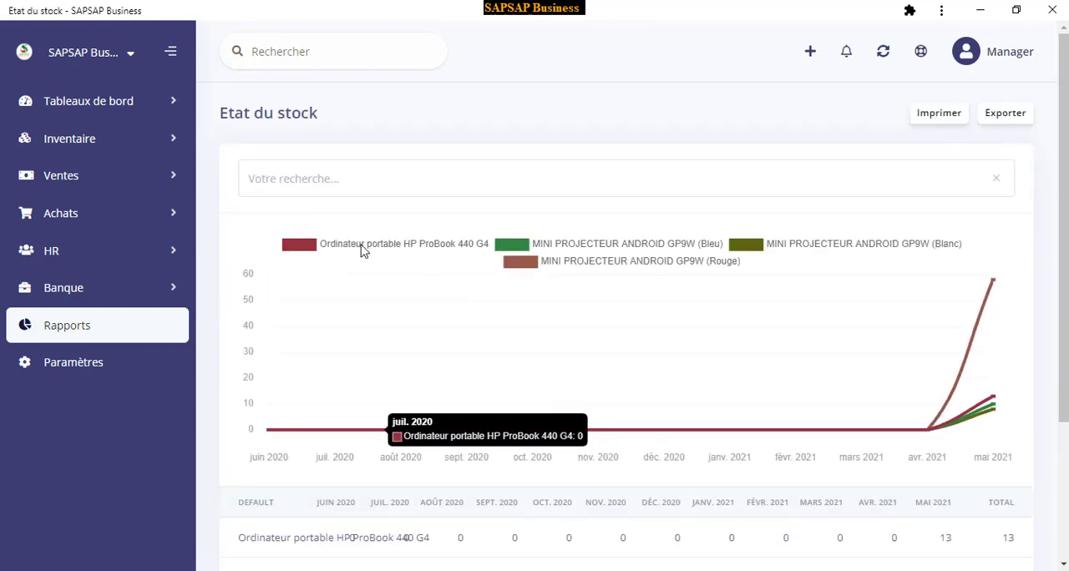
scroll(501, 259, "down", 3)
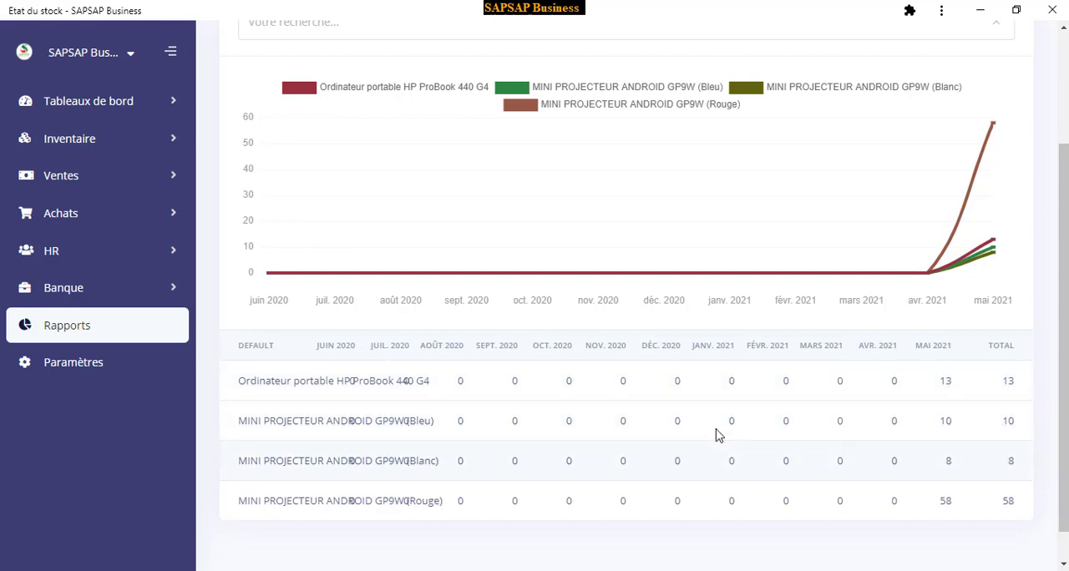
scroll(840, 451, "down", 1)
scroll(673, 493, "up", 3)
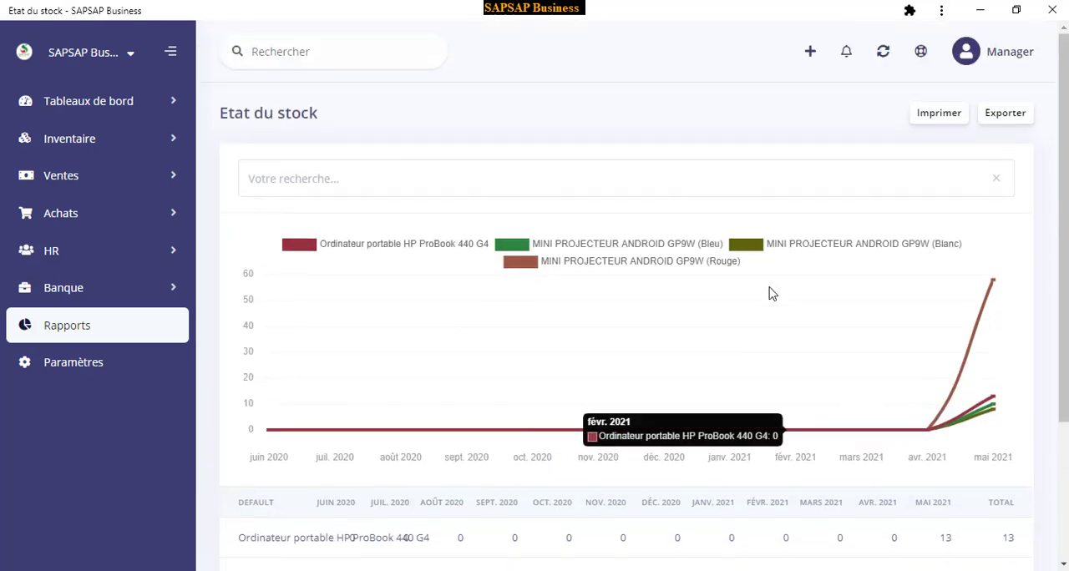
Print the Etat du stock report to a PDF named Etat du stock - SAPSAP Business in the Téléchargements folder
left_click(952, 115)
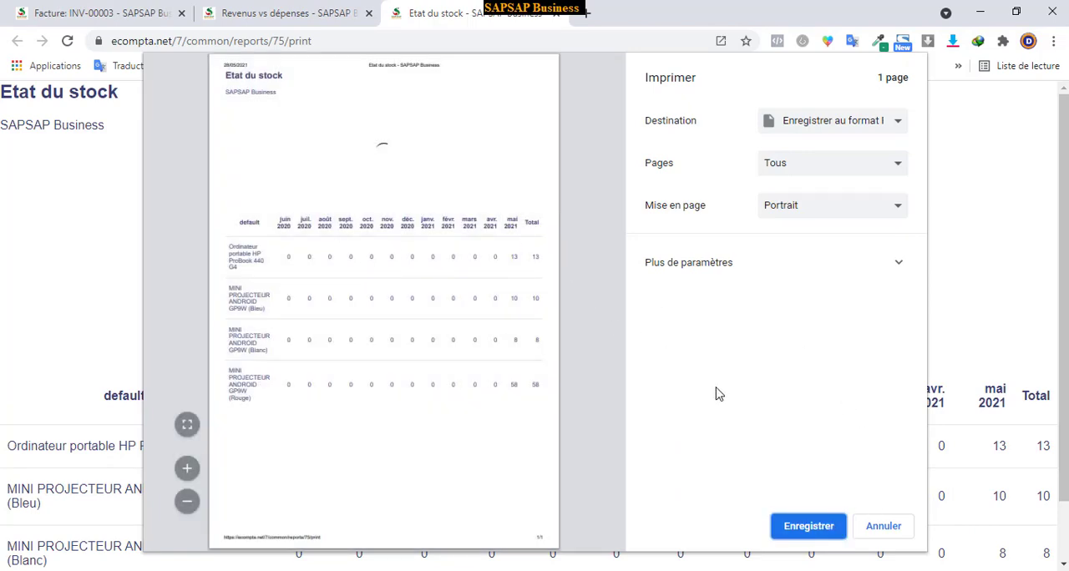
left_click(812, 531)
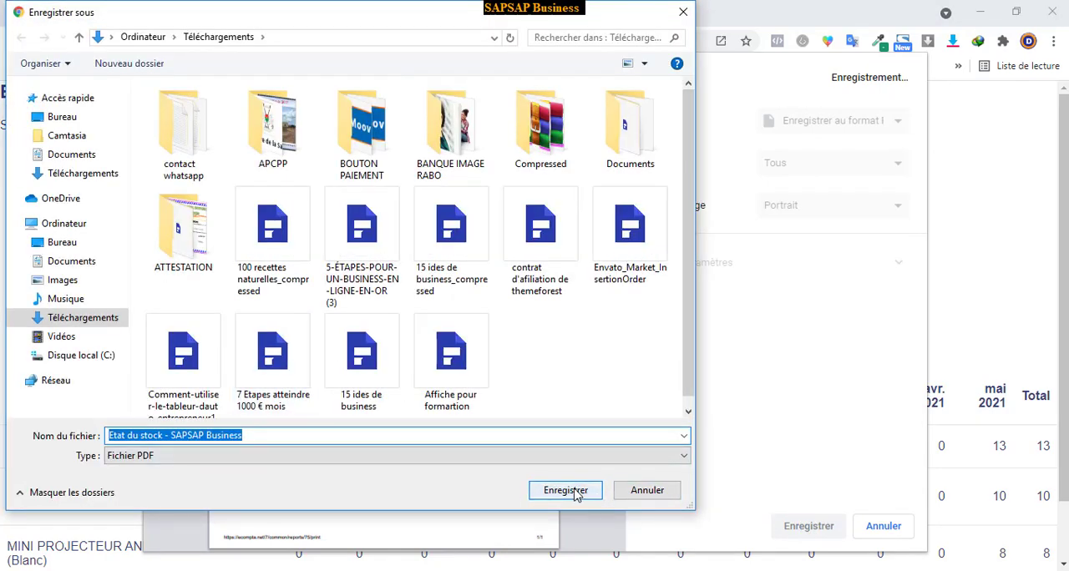
left_click(580, 494)
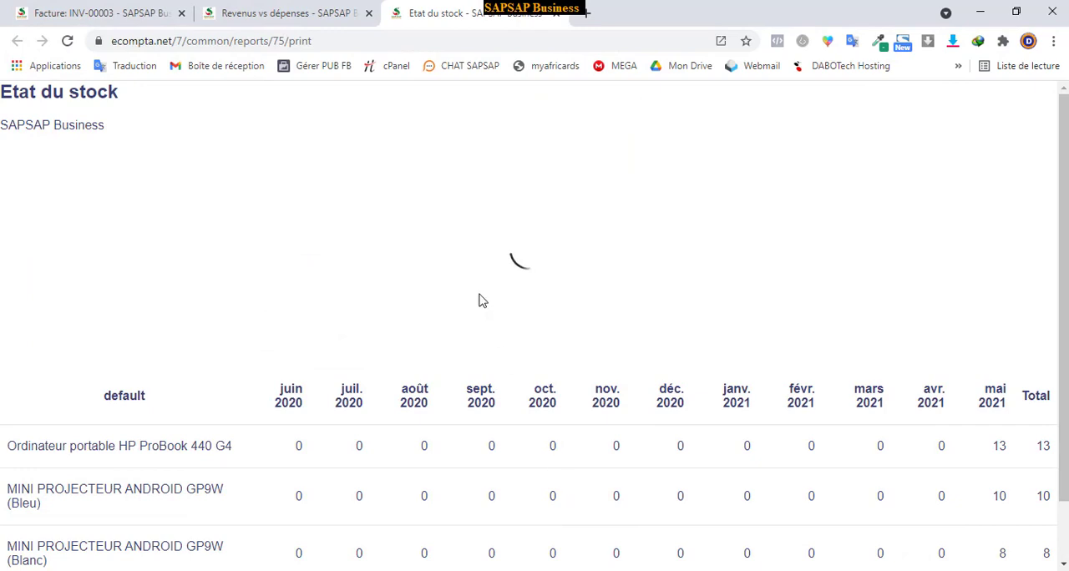
scroll(493, 326, "down", 2)
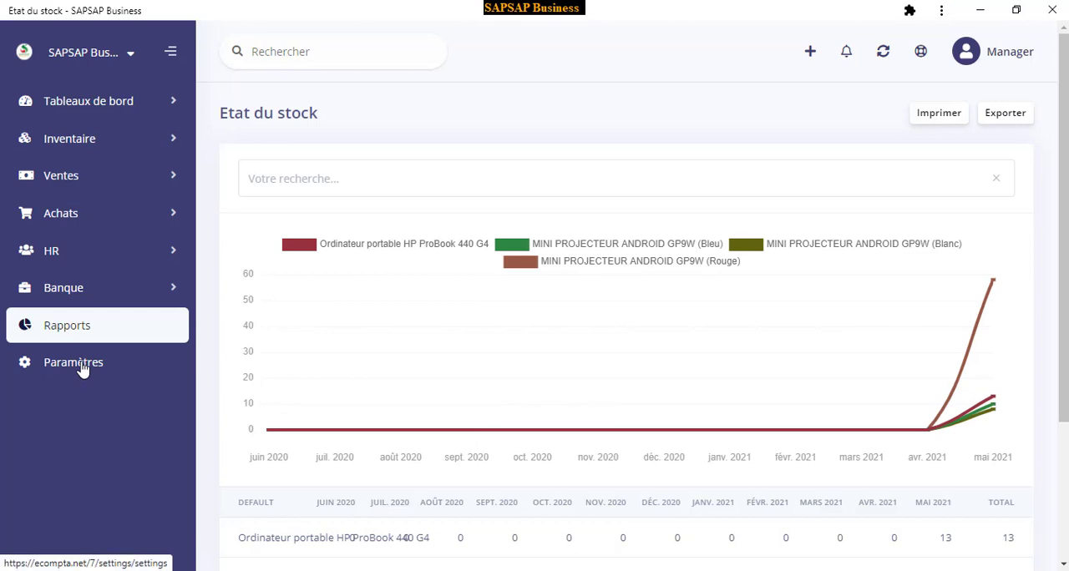
Look over the settings categories, and examine the tax number, phone, address and logo fields in the Entreprise settings
left_click(82, 366)
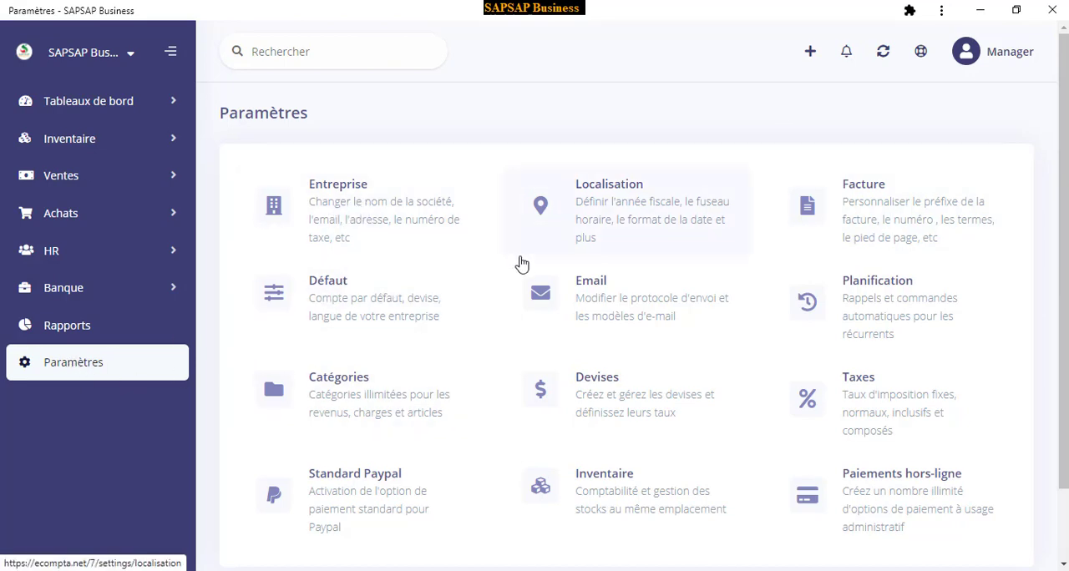
scroll(510, 301, "down", 1)
scroll(467, 243, "up", 1)
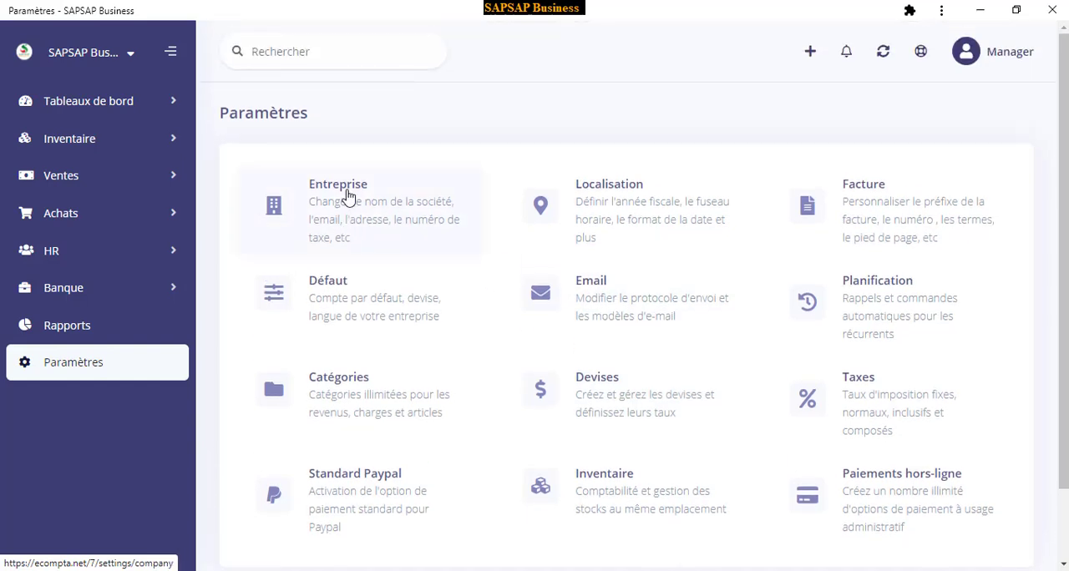
left_click(349, 214)
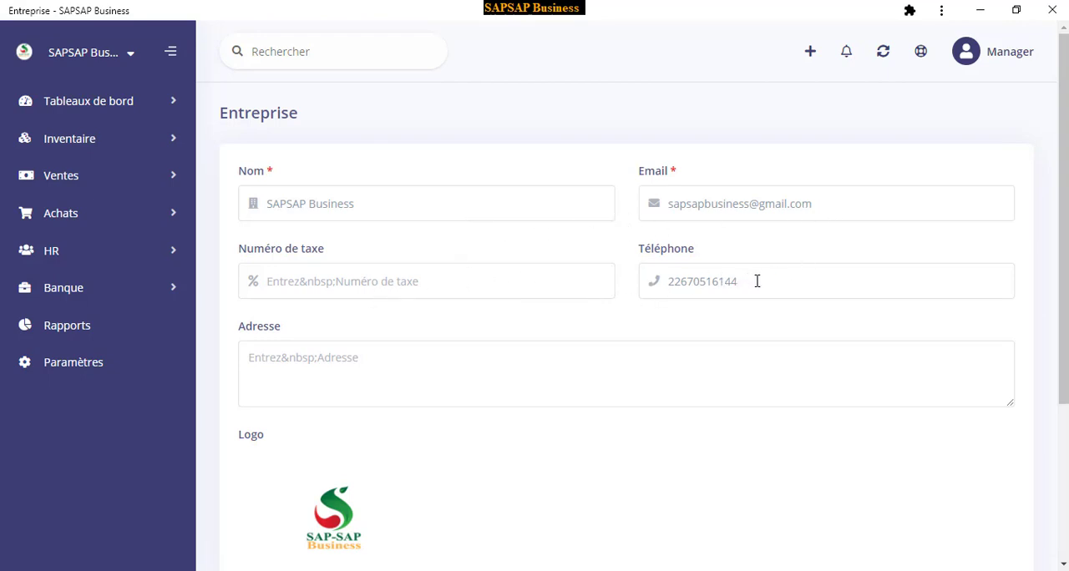
left_click(399, 284)
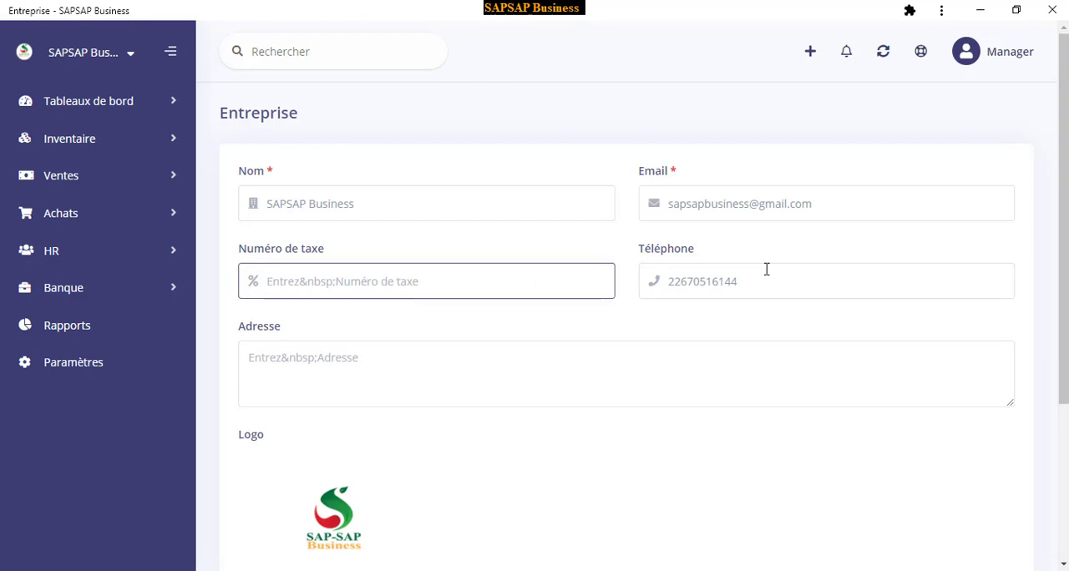
scroll(542, 349, "down", 2)
left_click(375, 229)
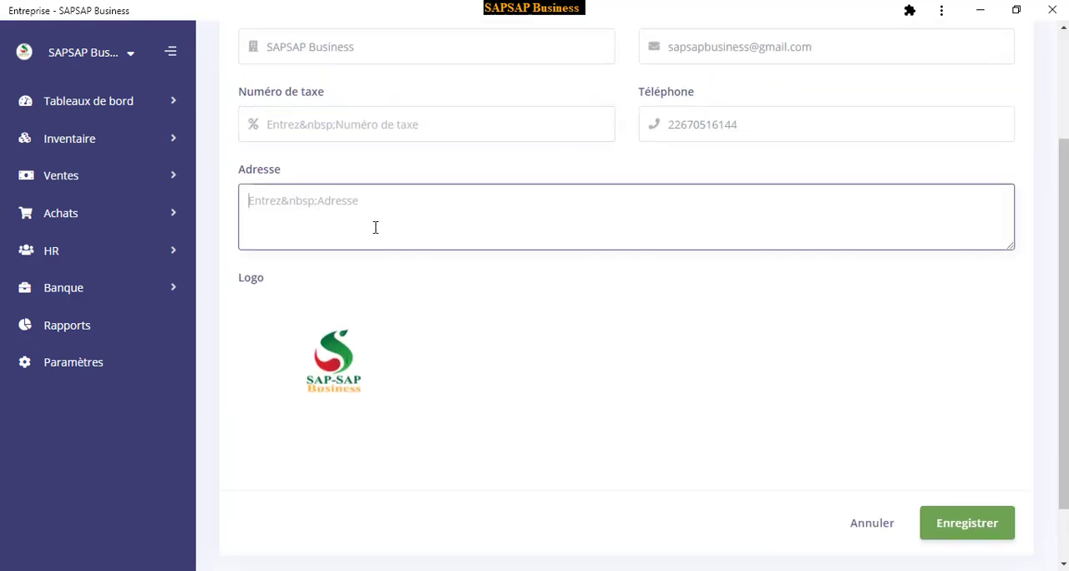
scroll(409, 298, "down", 1)
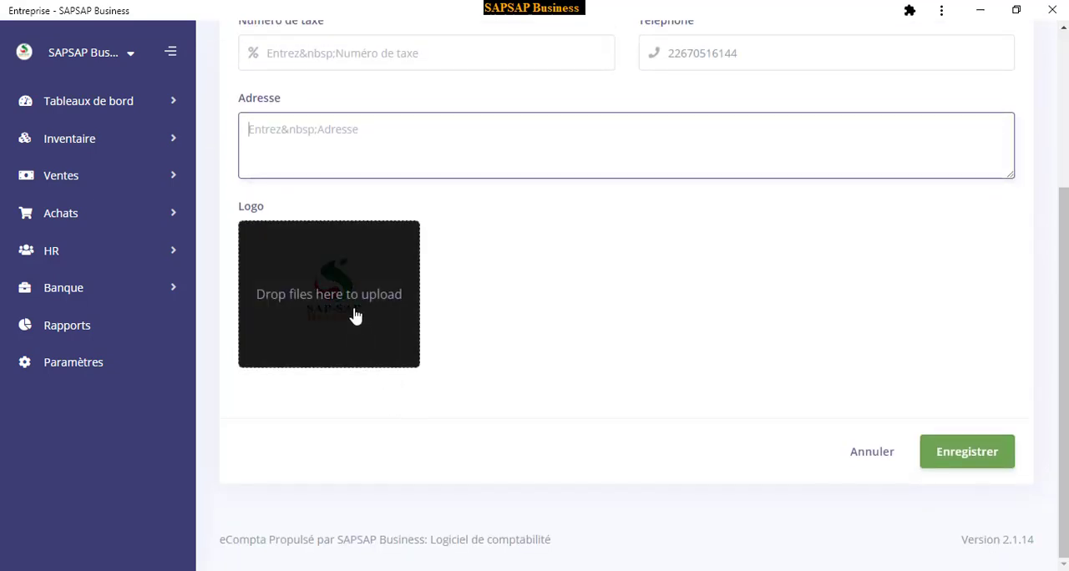
Open the Localisation settings and view the calendar for the accounting start date without picking a date
left_click(82, 370)
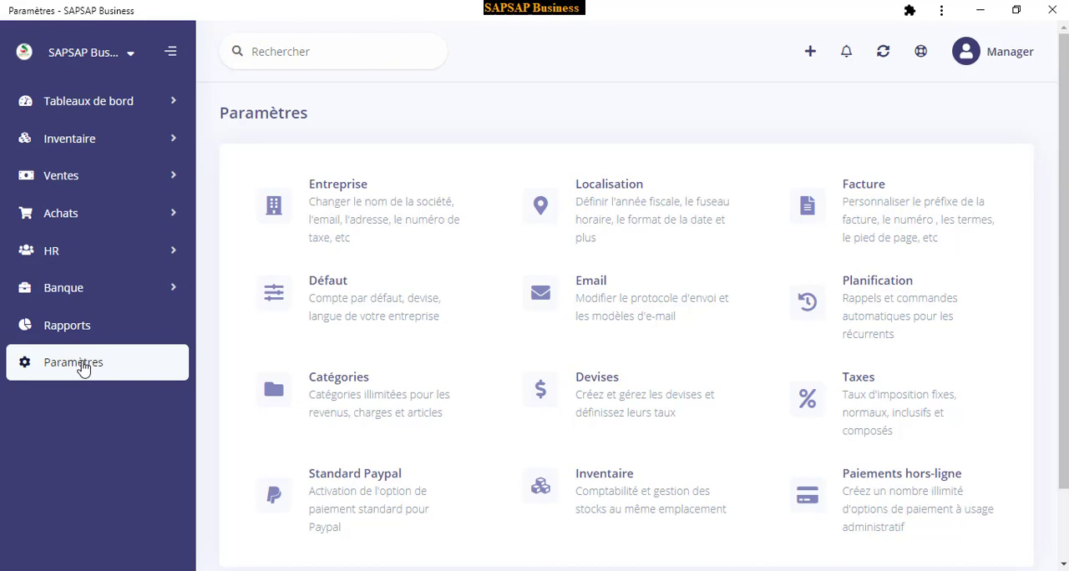
left_click(608, 200)
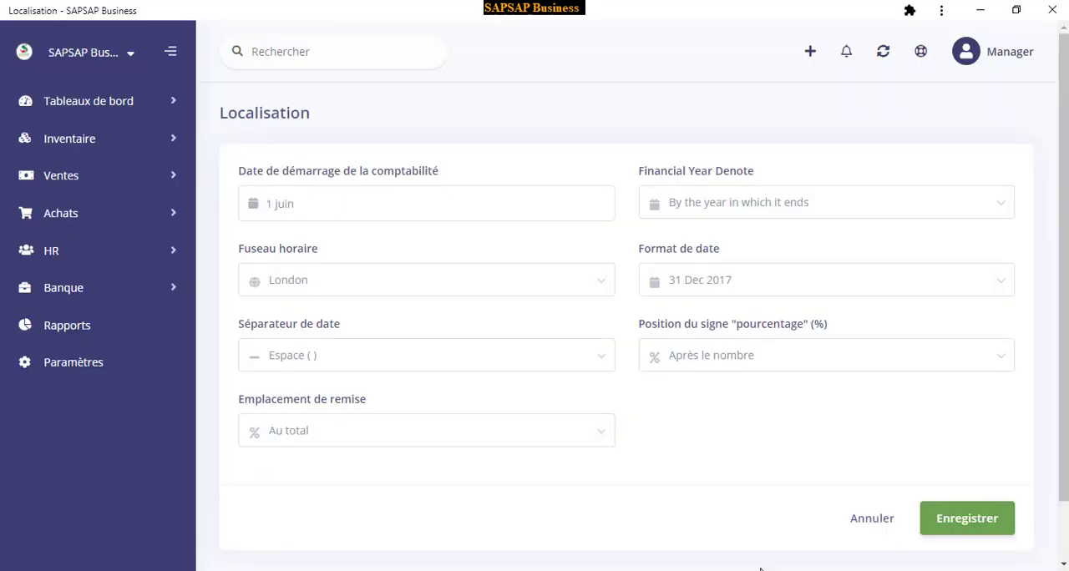
left_click(308, 203)
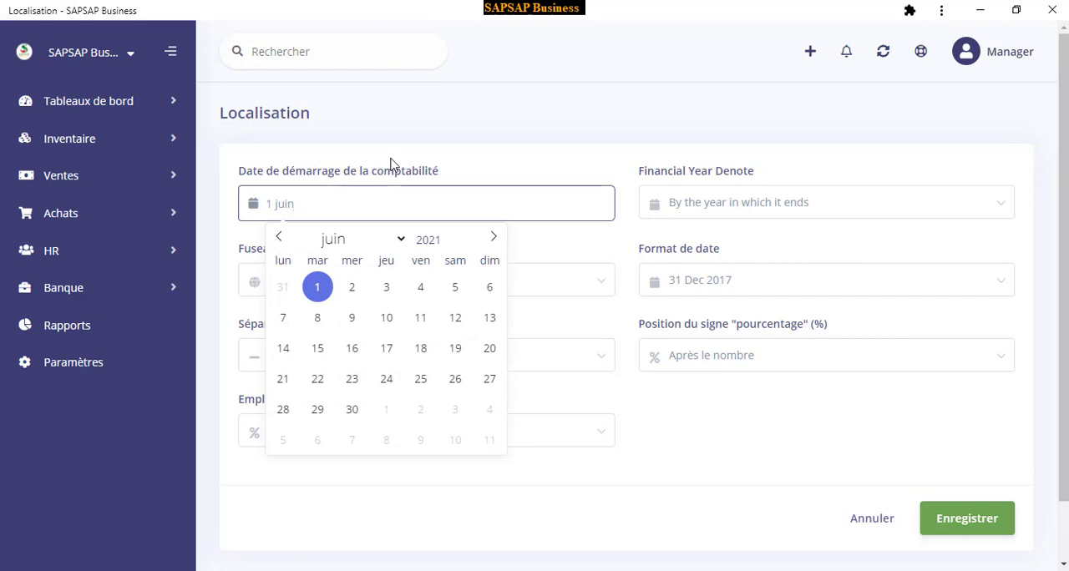
left_click(413, 142)
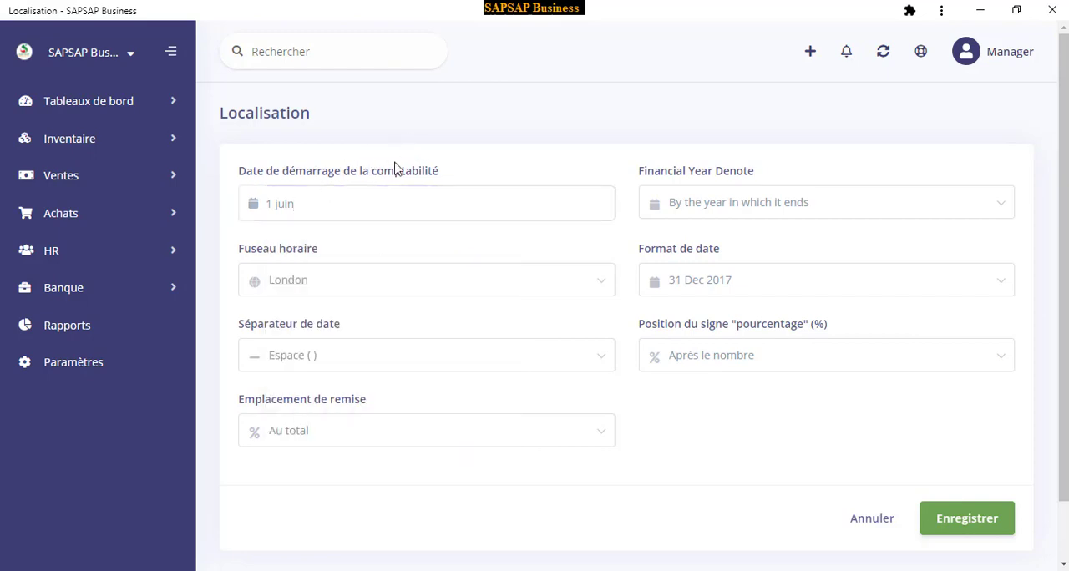
Search the time zones for "oua" and set the company's time zone to Ouagadougou
left_click(326, 287)
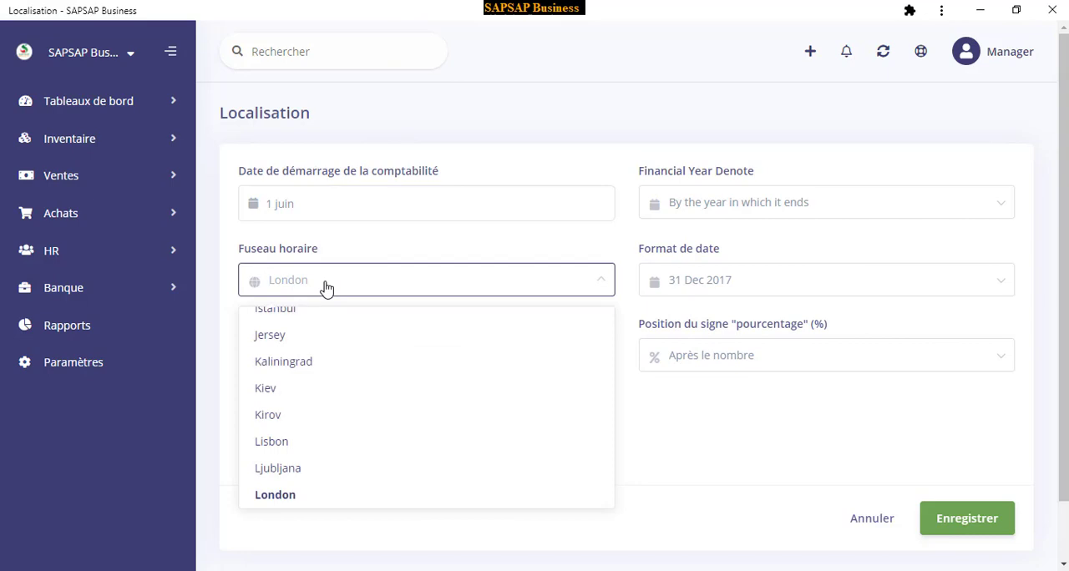
type("o")
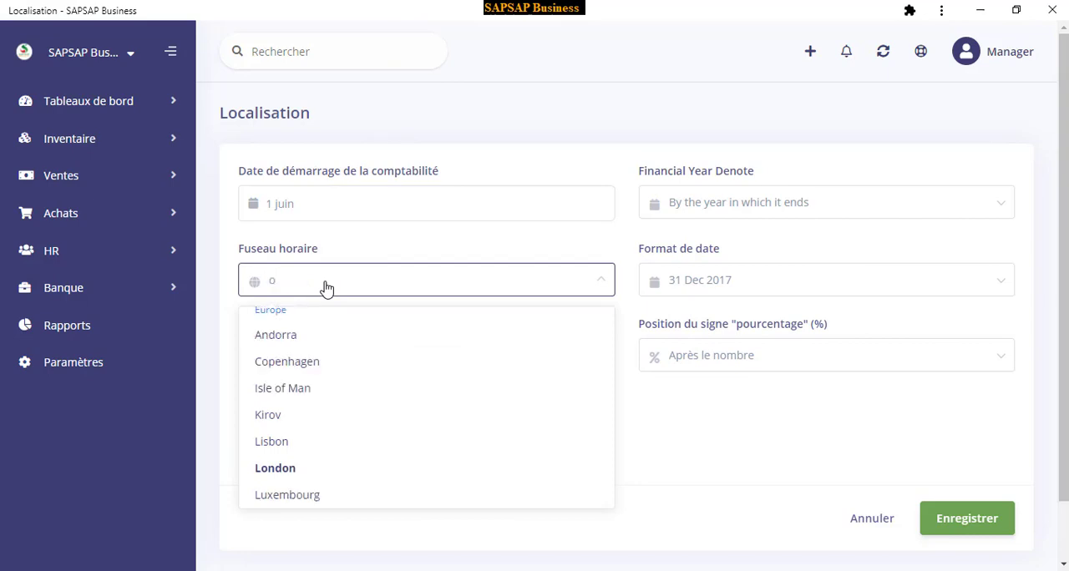
type("u")
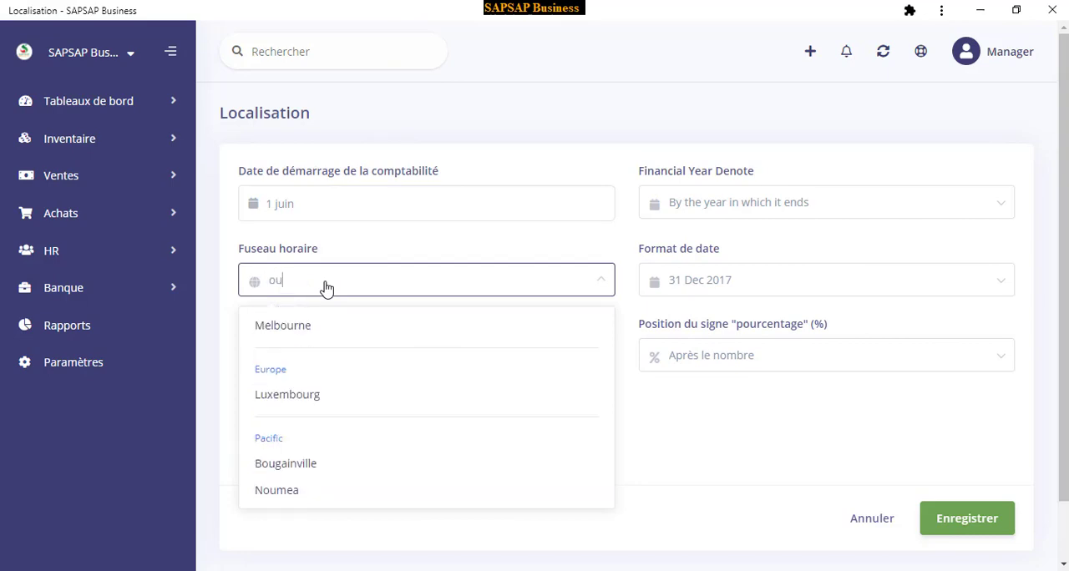
type("a")
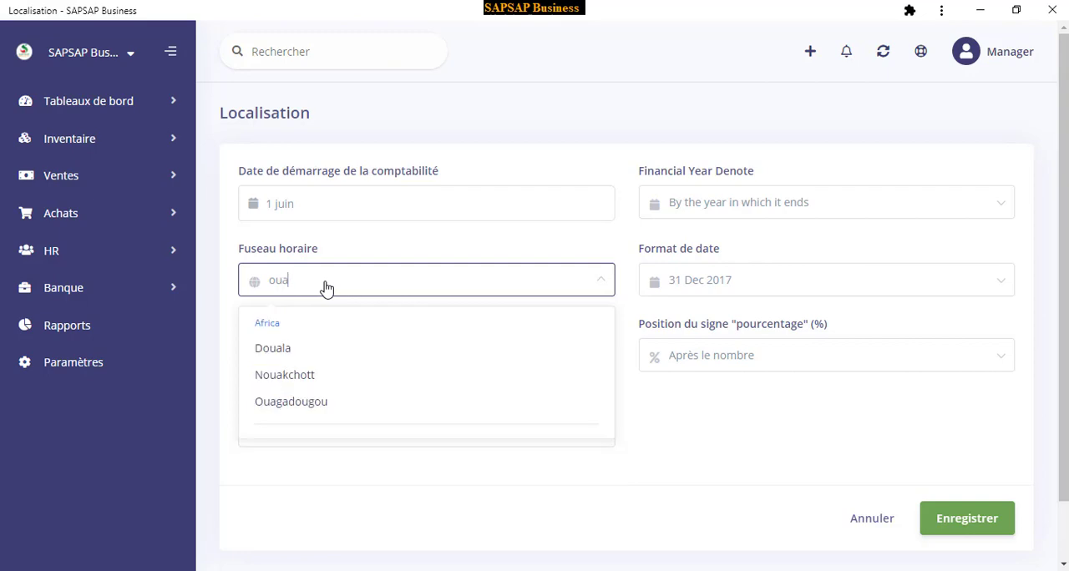
left_click(310, 401)
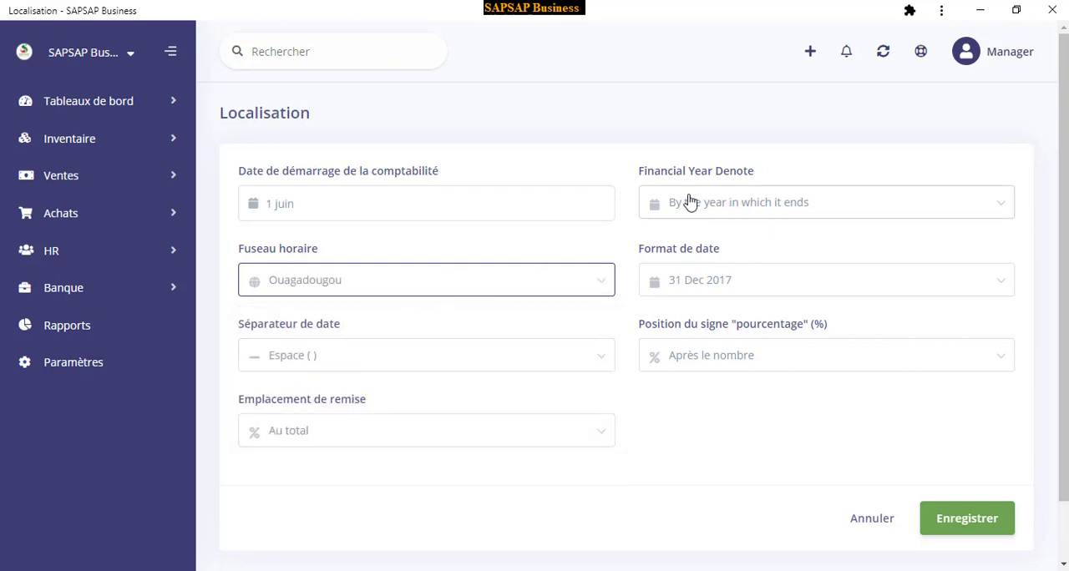
left_click(702, 249)
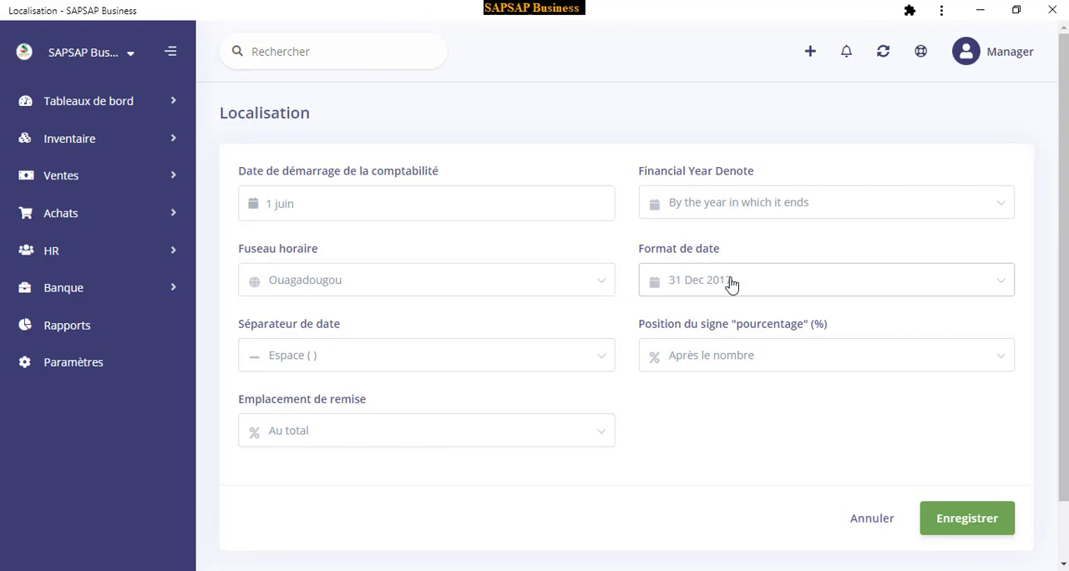
Set the date separator in the localisation settings to Slash (/)
left_click(286, 362)
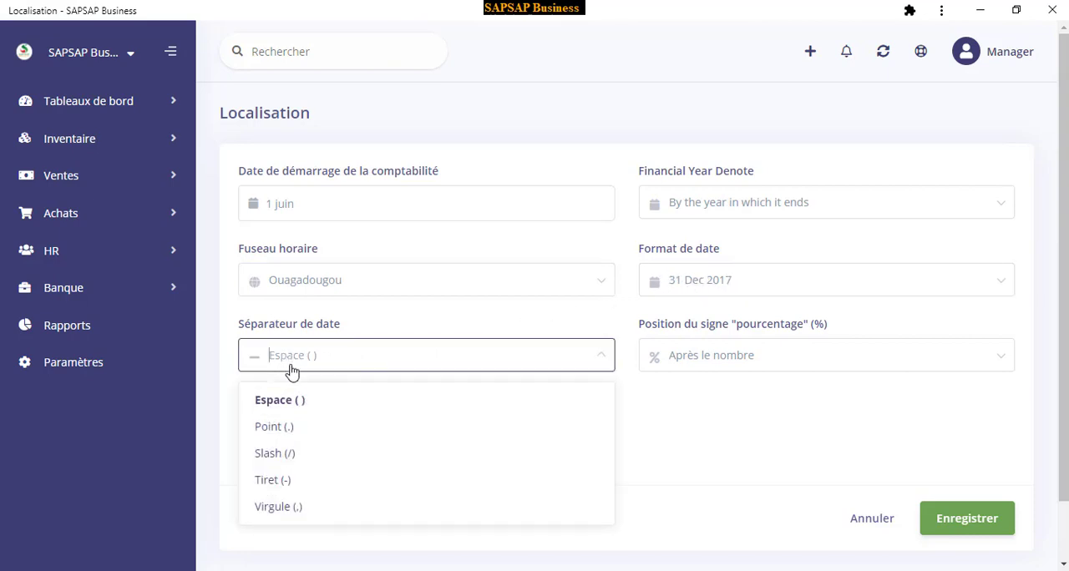
left_click(282, 455)
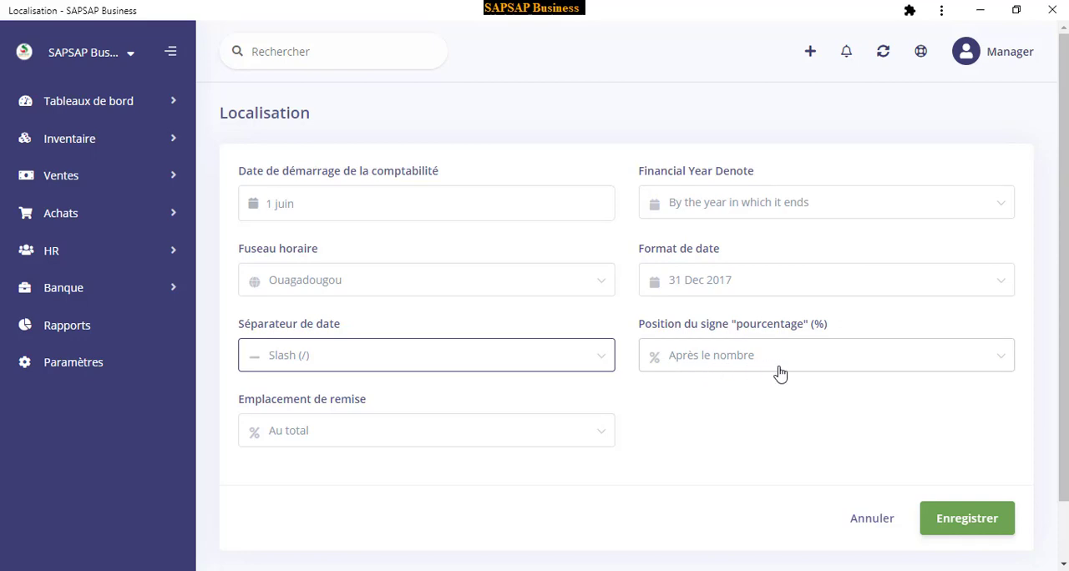
Review the discount placement options, keep Au total, and save the localisation settings
scroll(682, 416, "down", 2)
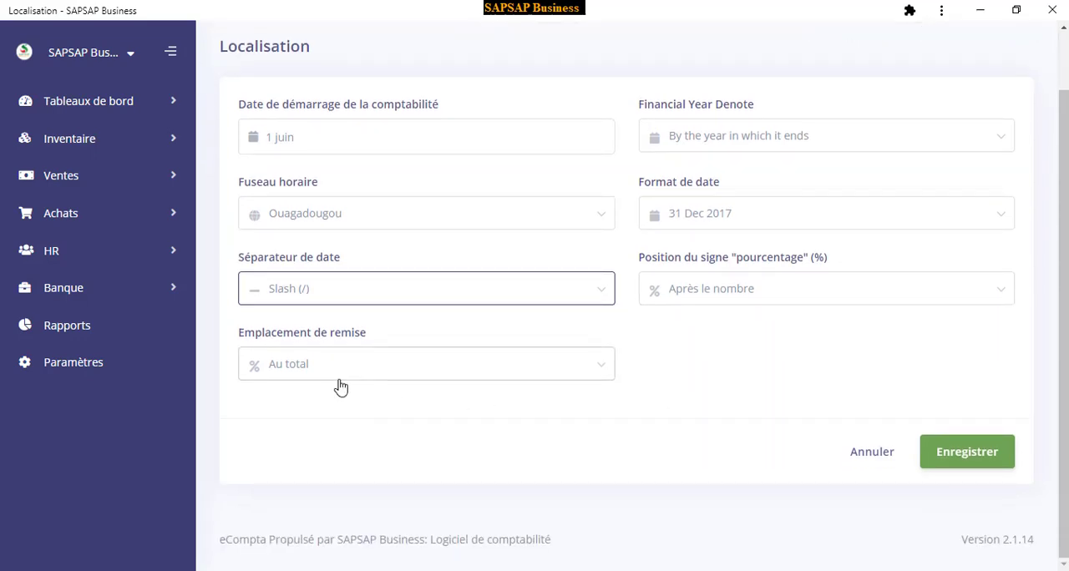
left_click(283, 367)
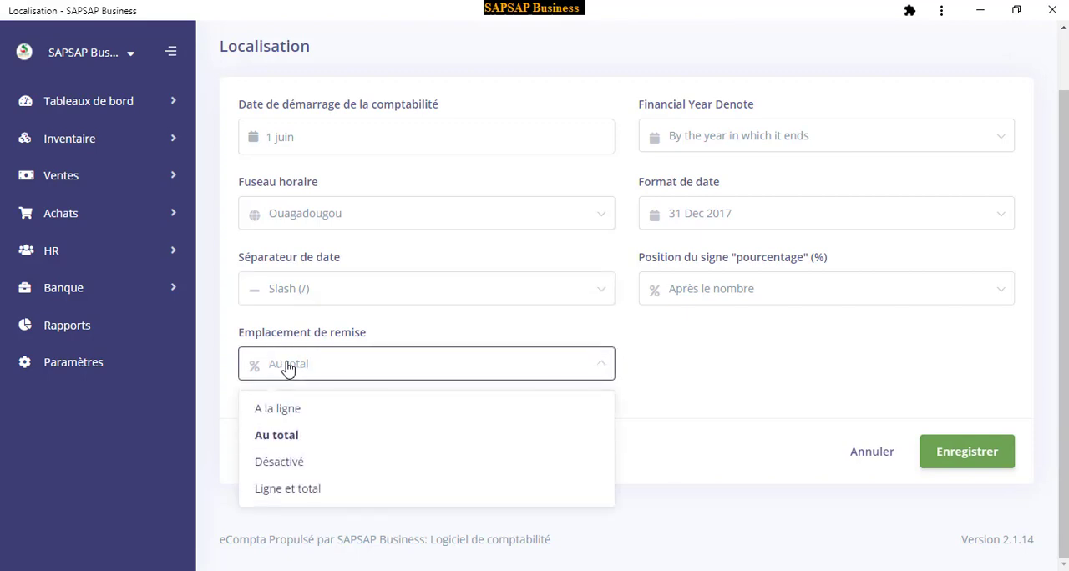
left_click(287, 365)
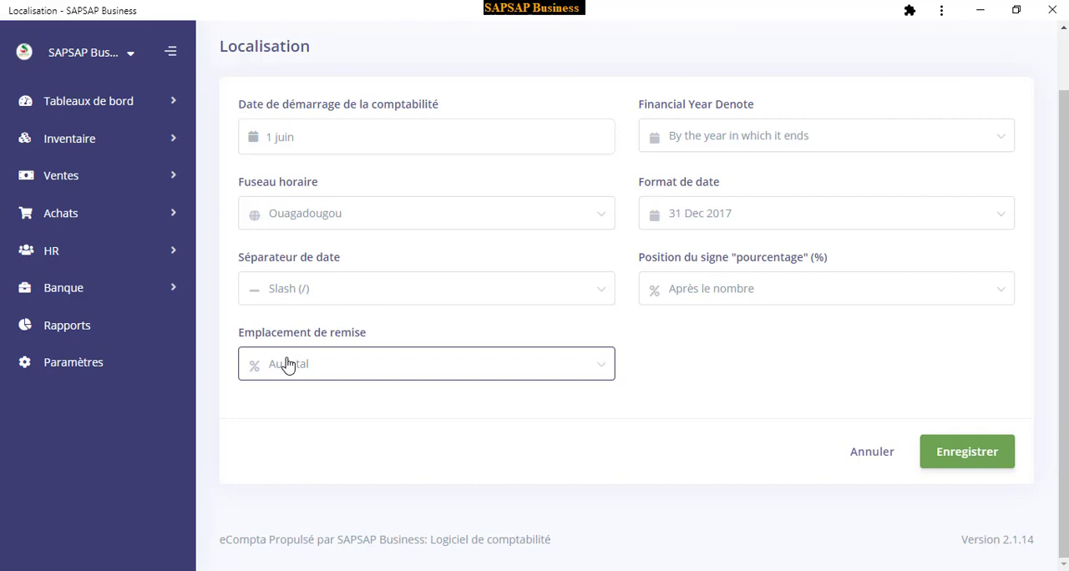
left_click(287, 365)
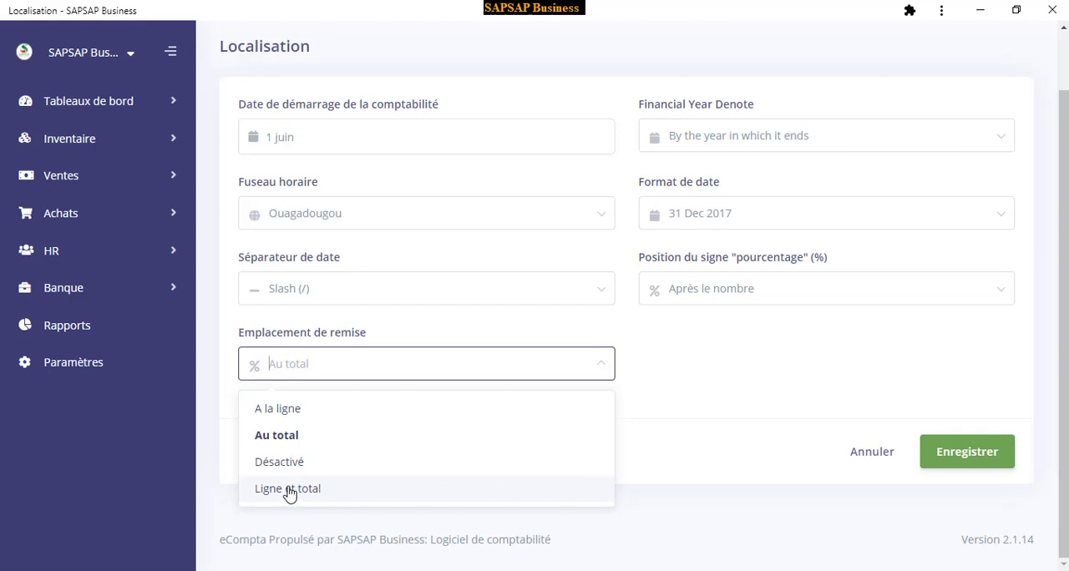
left_click(303, 376)
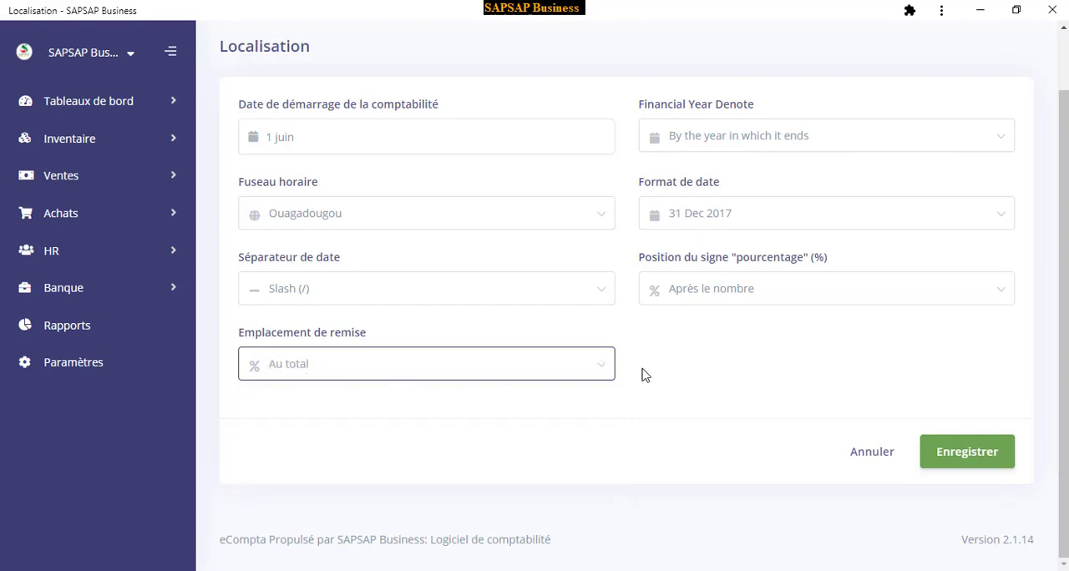
left_click(972, 455)
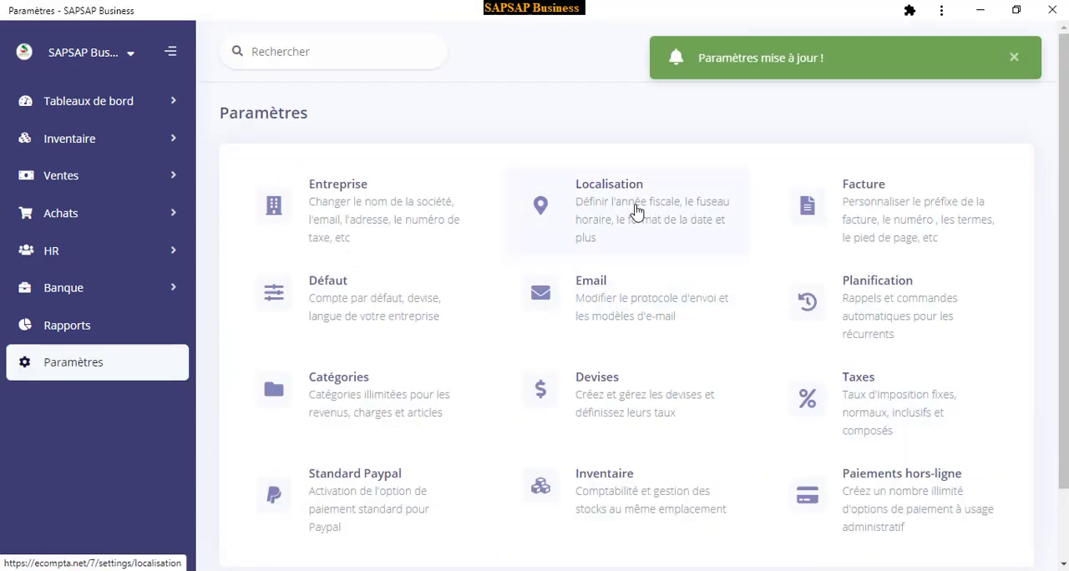
Open the Facture settings and examine the numbering prefix and the available payment terms without changing them
left_click(881, 220)
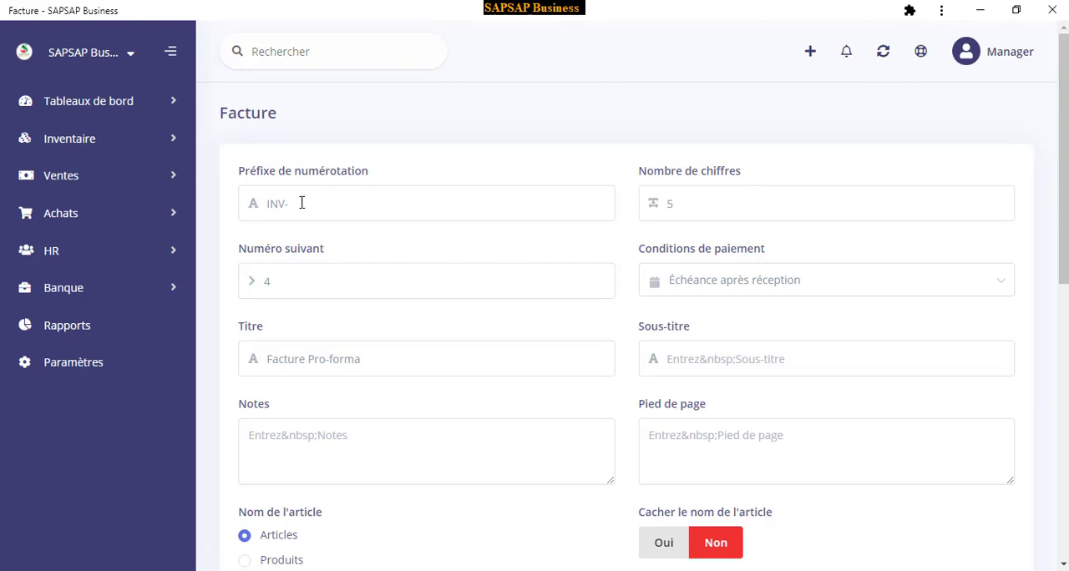
left_click_drag(302, 202, 232, 205)
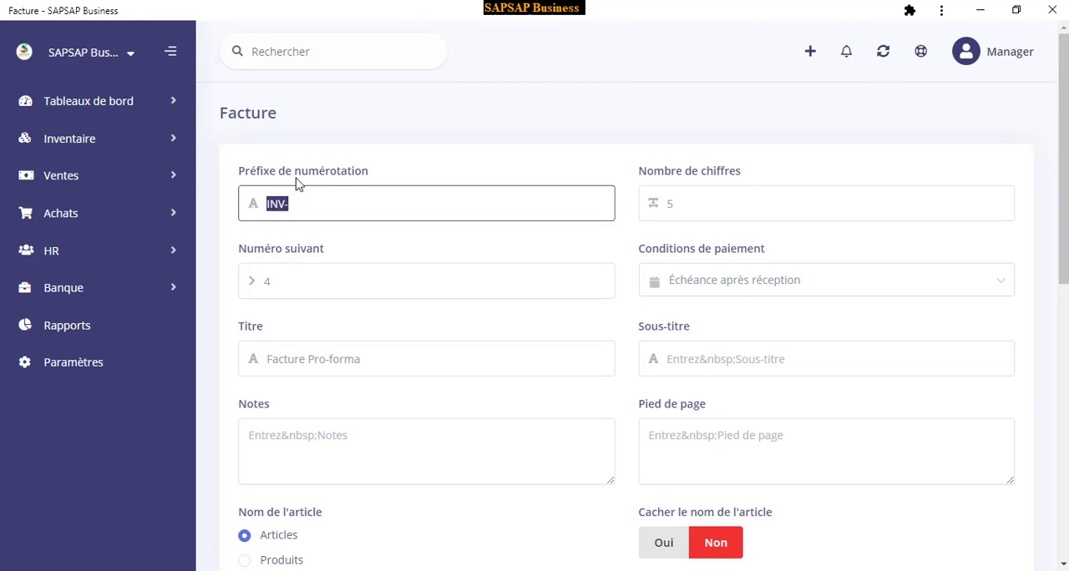
left_click(422, 154)
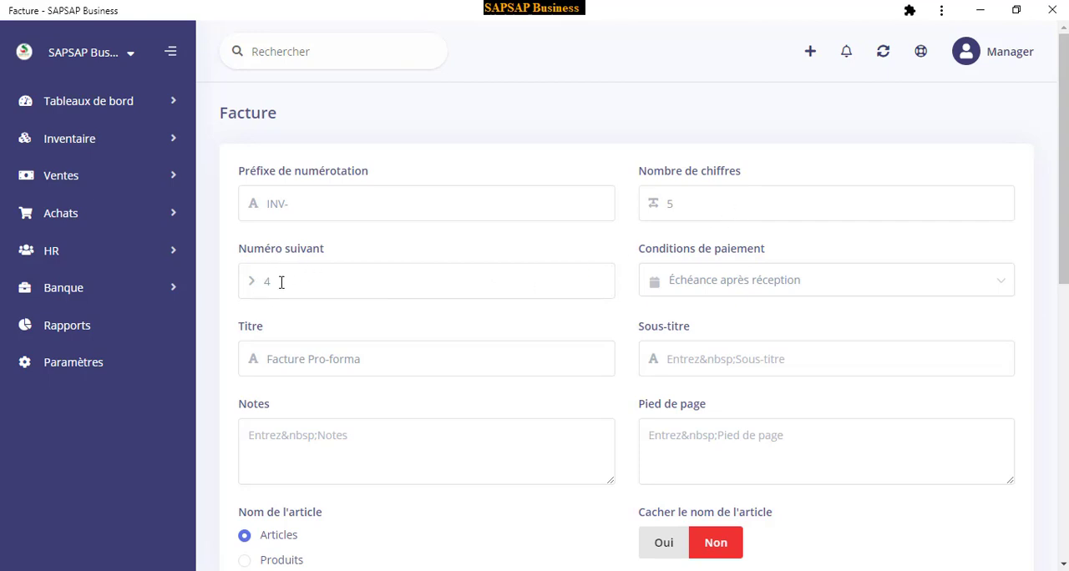
left_click(729, 282)
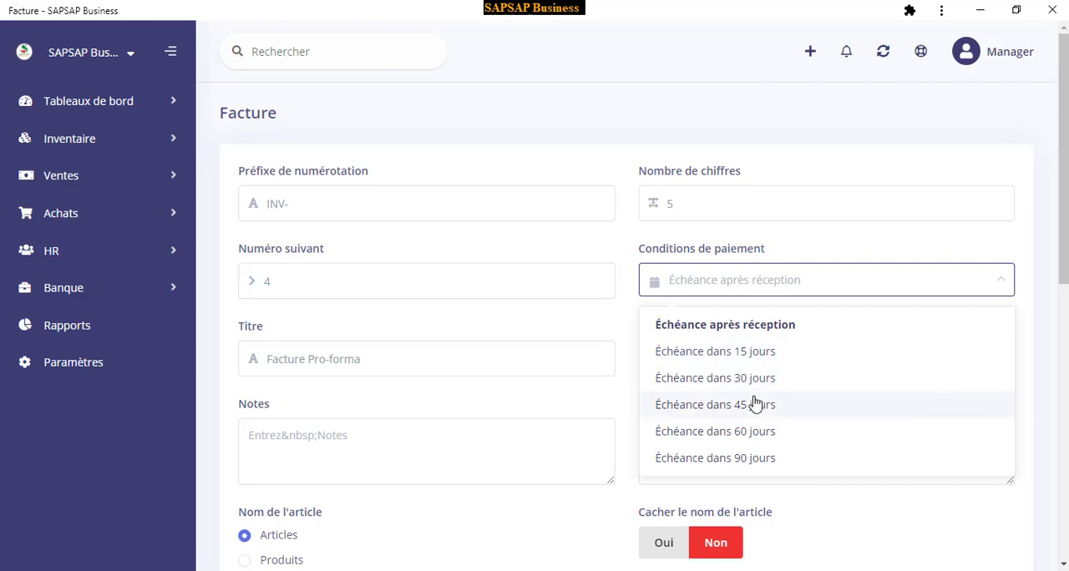
left_click(690, 284)
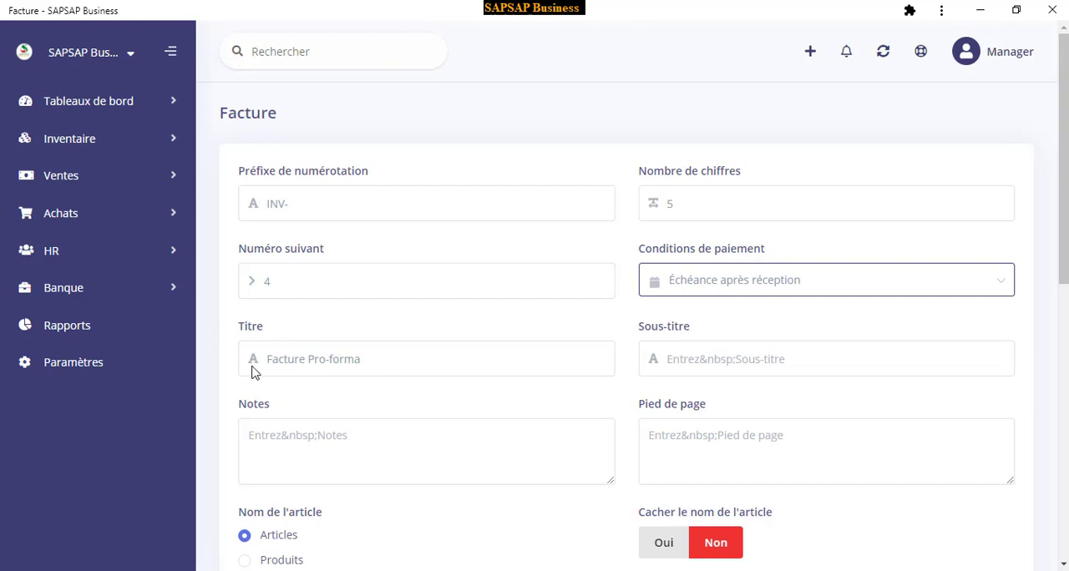
Examine the invoice title, subtitle, notes and footer fields without entering anything
left_click(382, 364)
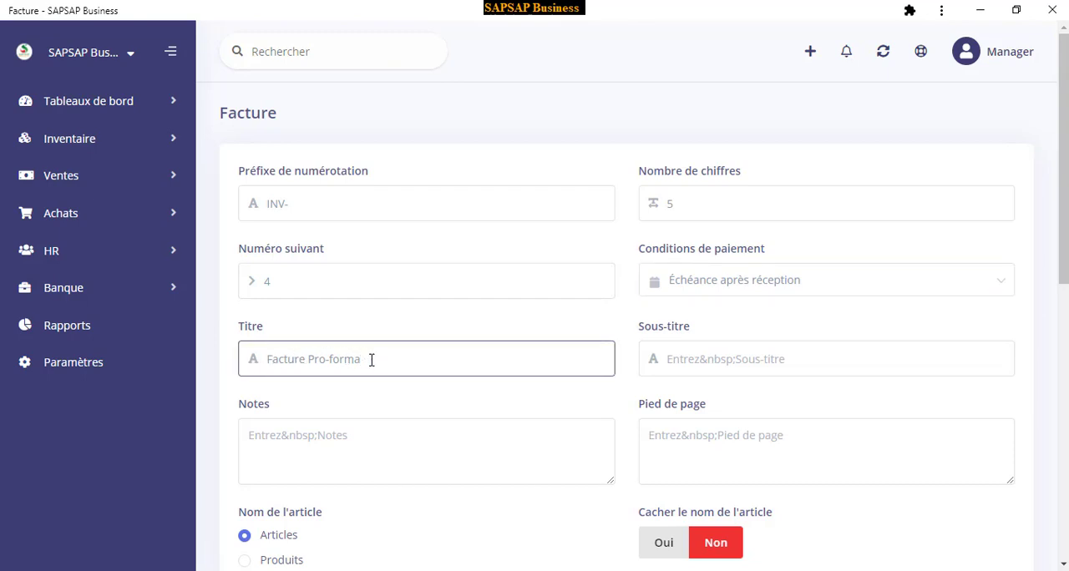
left_click_drag(373, 360, 309, 364)
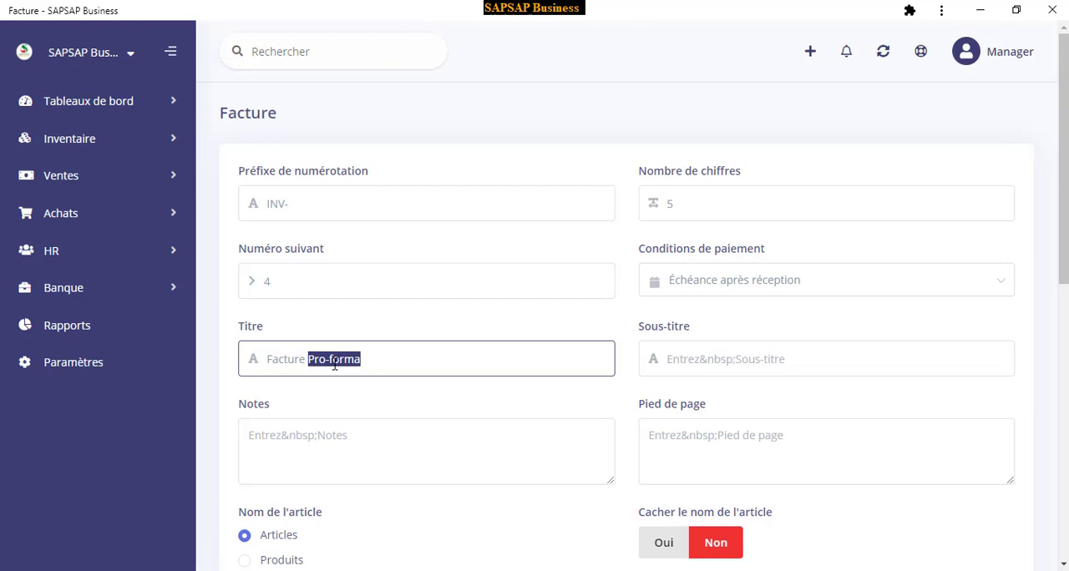
left_click(726, 361)
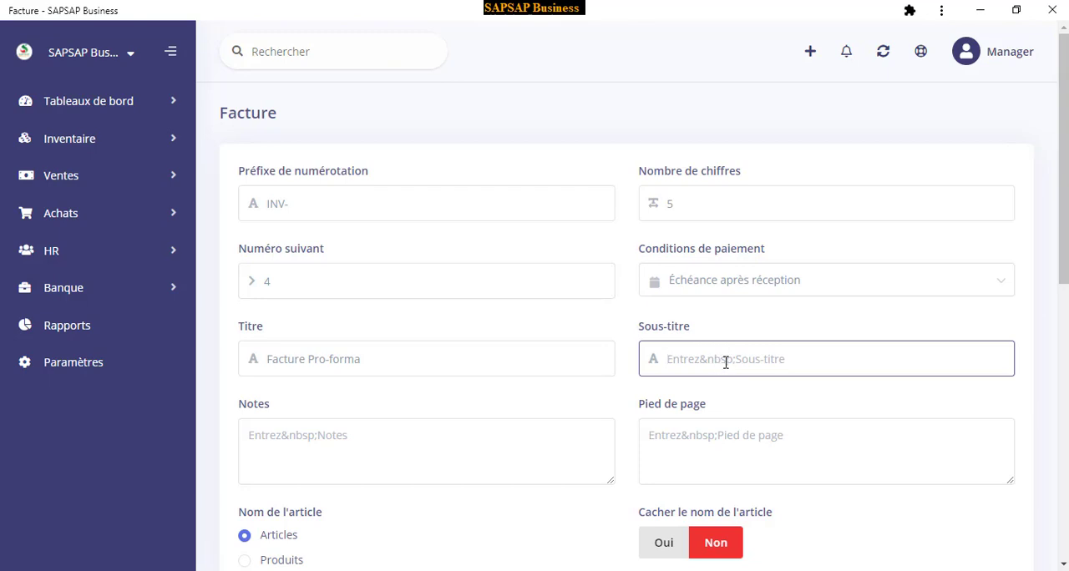
scroll(718, 364, "down", 2)
left_click(337, 295)
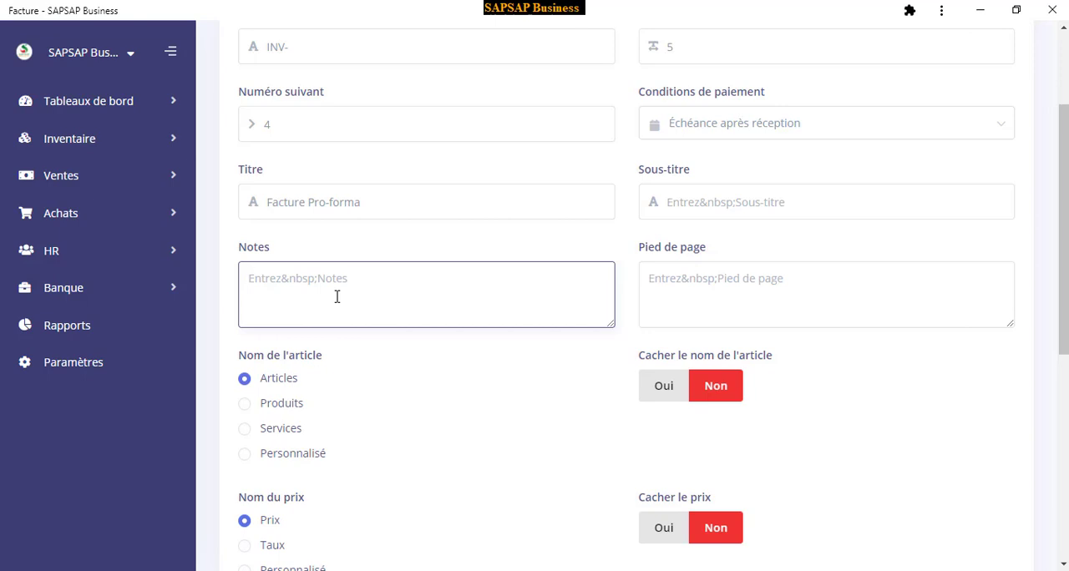
left_click(736, 295)
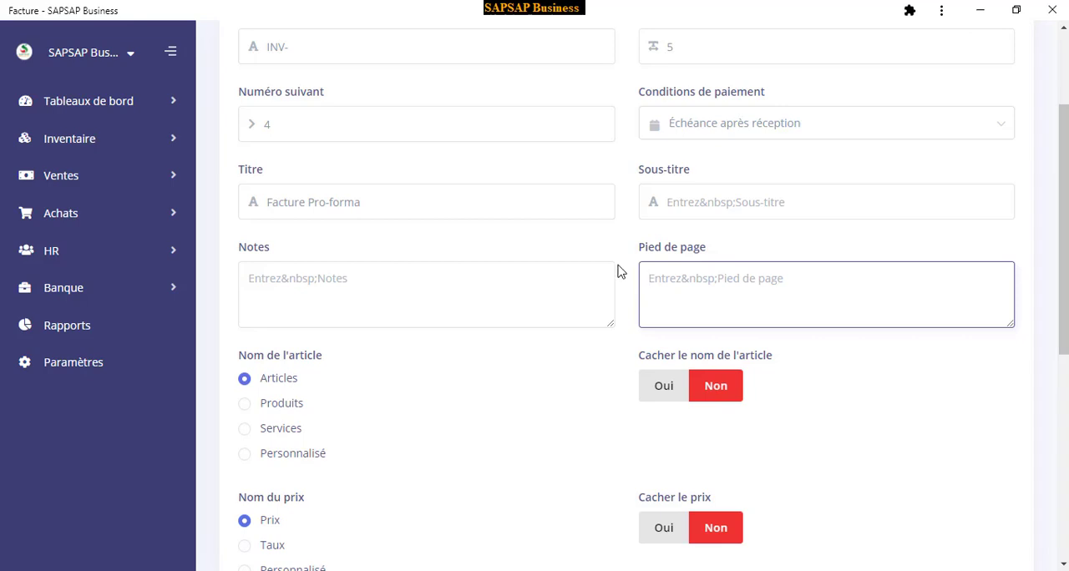
Look over the invoice's item, price and quantity naming choices and the options for hiding columns
scroll(375, 322, "down", 2)
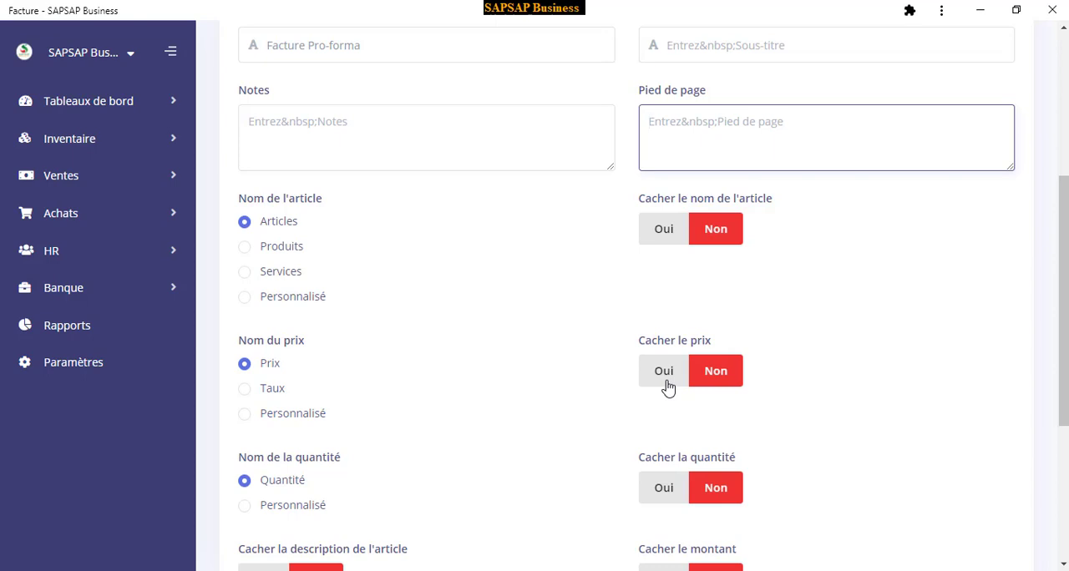
scroll(258, 507, "down", 1)
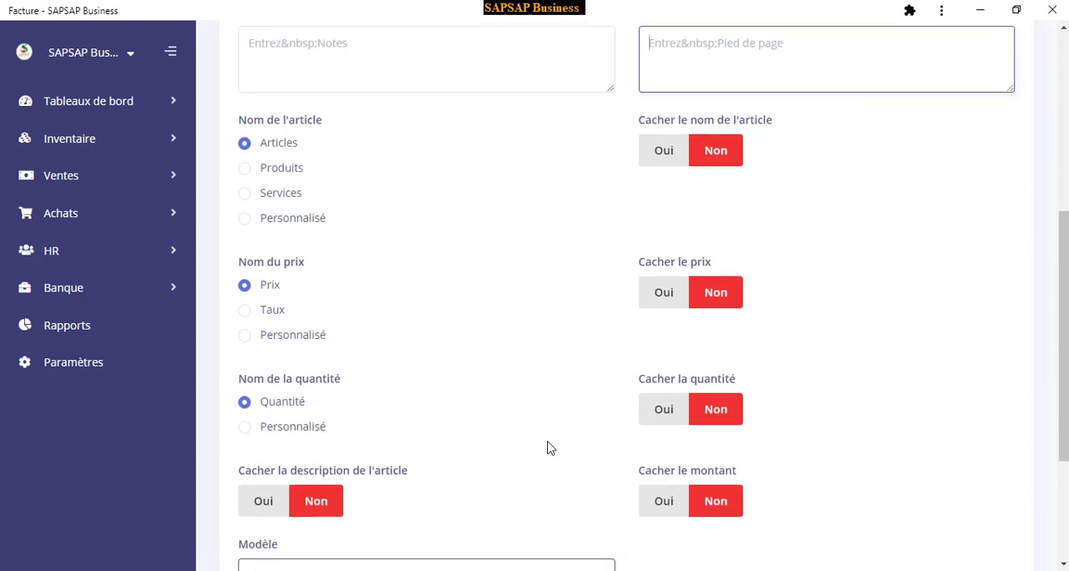
scroll(584, 443, "down", 2)
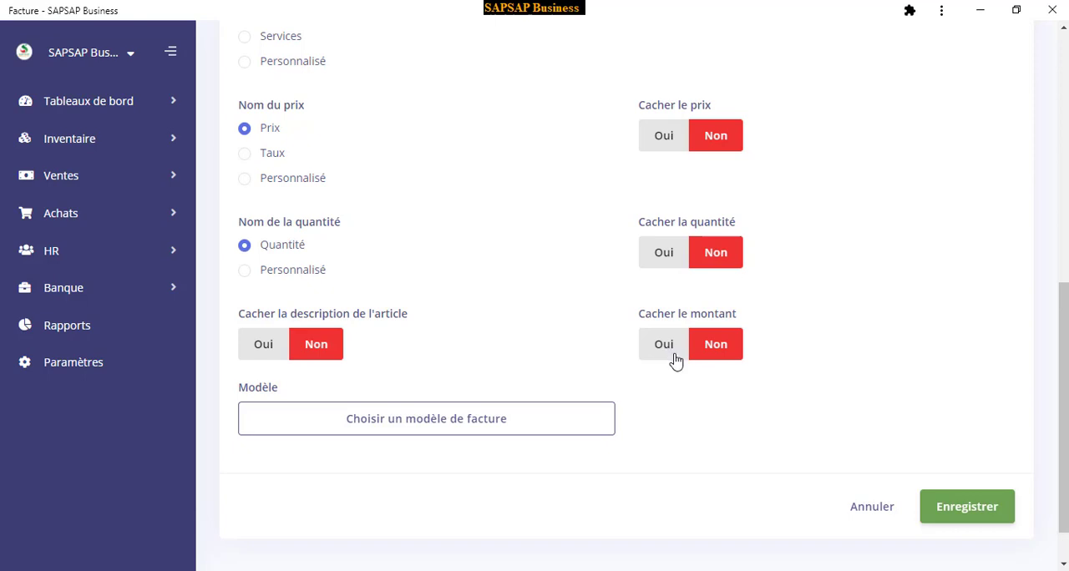
scroll(465, 386, "down", 1)
scroll(467, 386, "up", 2)
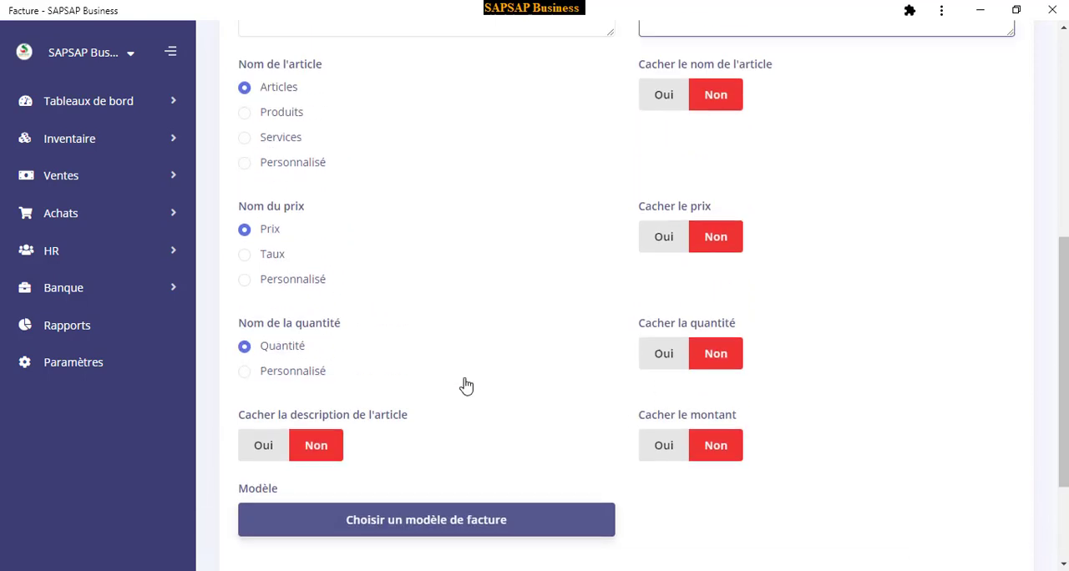
scroll(467, 386, "down", 2)
scroll(467, 386, "up", 1)
scroll(466, 386, "up", 5)
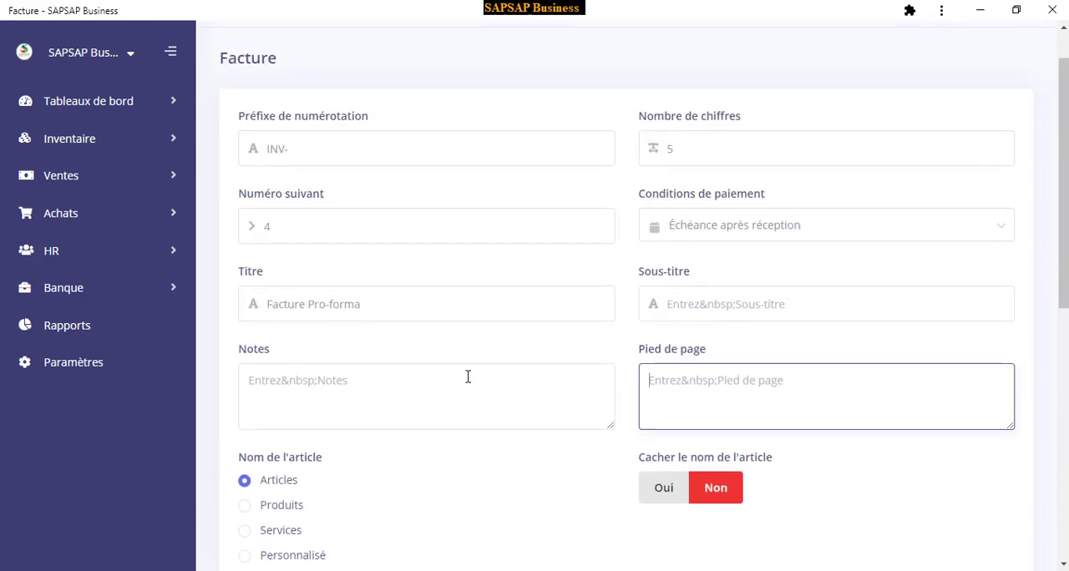
Choose the Moderne invoice template, pick a bright green as its colour, and confirm the template choice
scroll(467, 384, "down", 6)
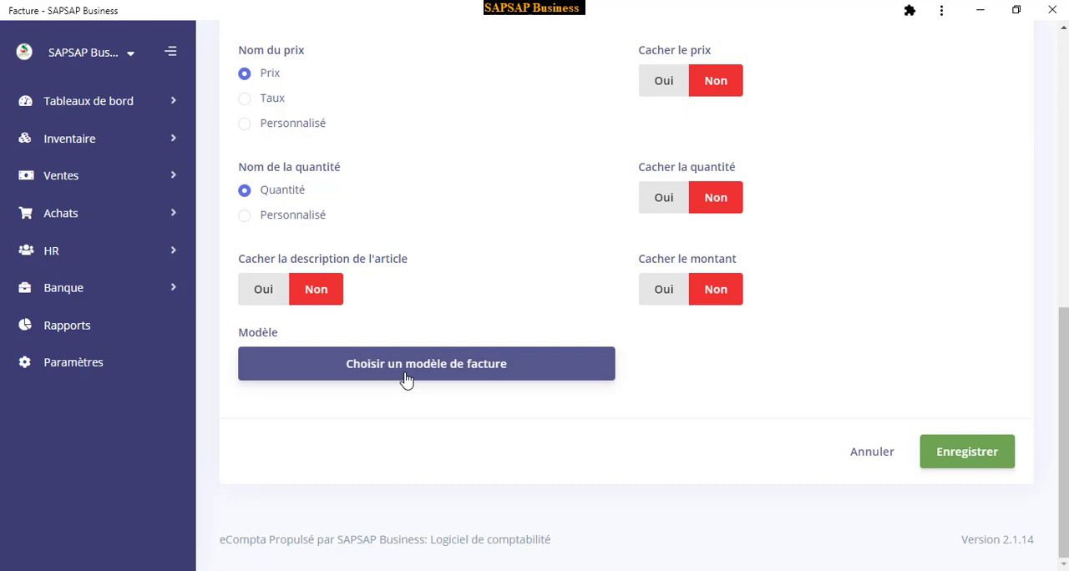
left_click(405, 371)
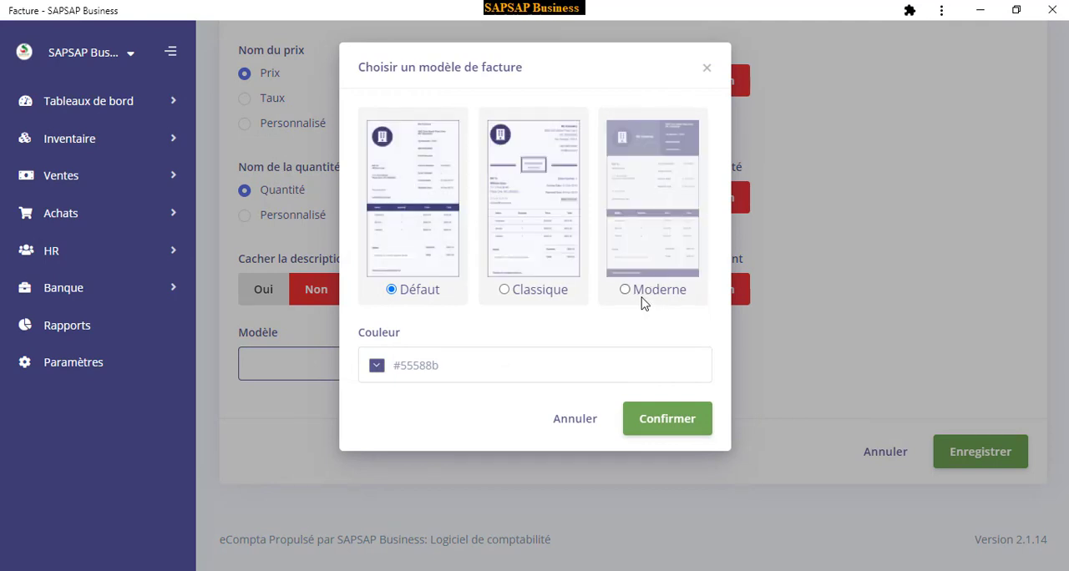
left_click(646, 215)
left_click(374, 367)
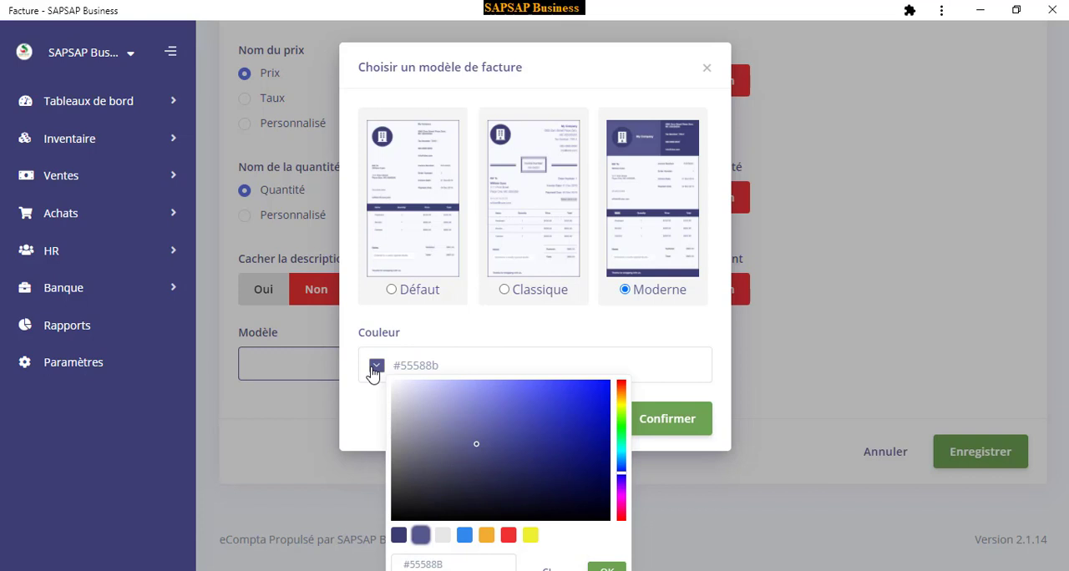
left_click(621, 433)
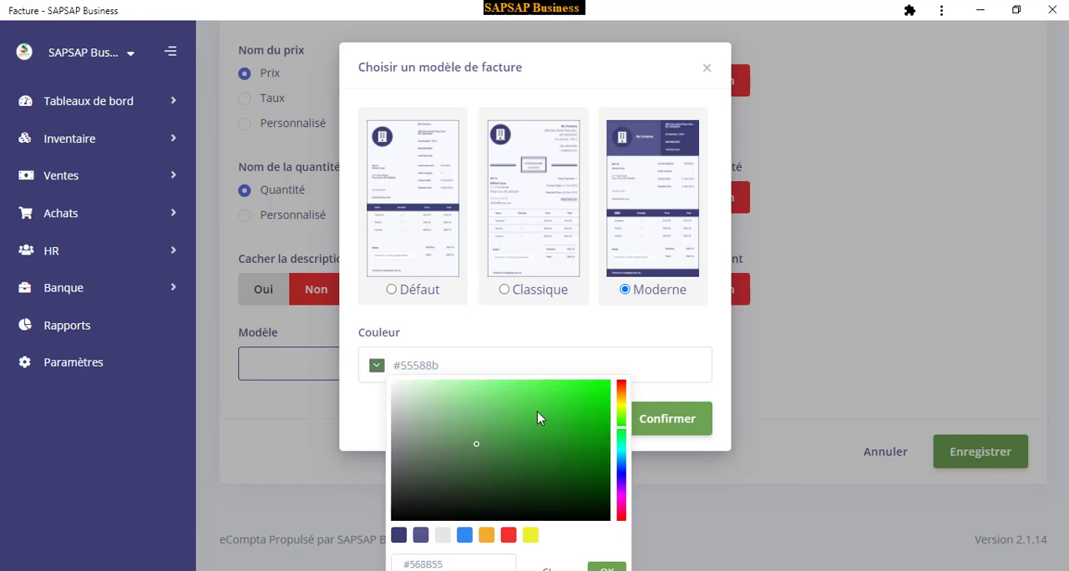
left_click_drag(537, 417, 582, 387)
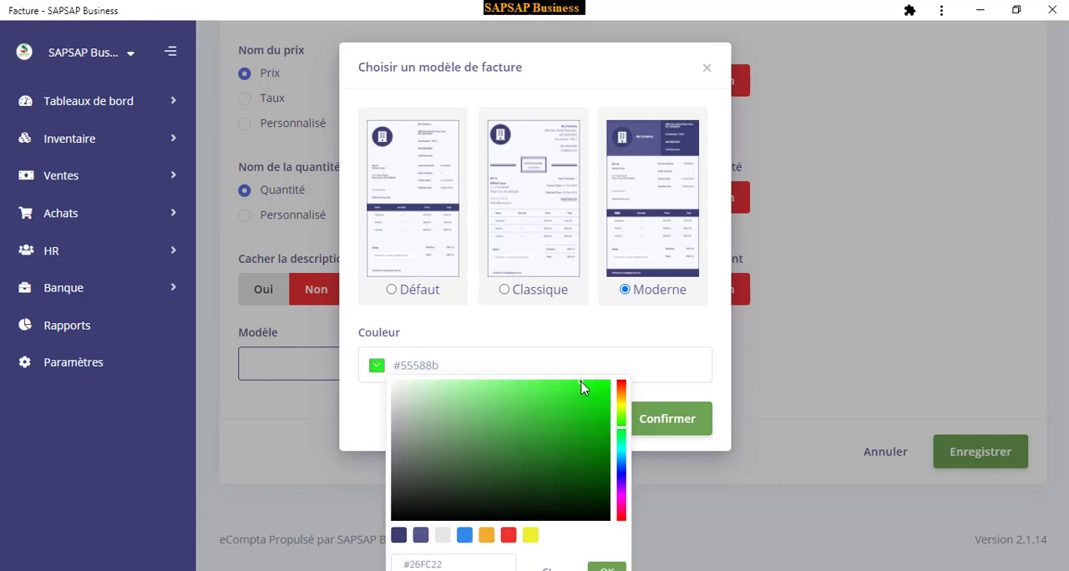
left_click(377, 368)
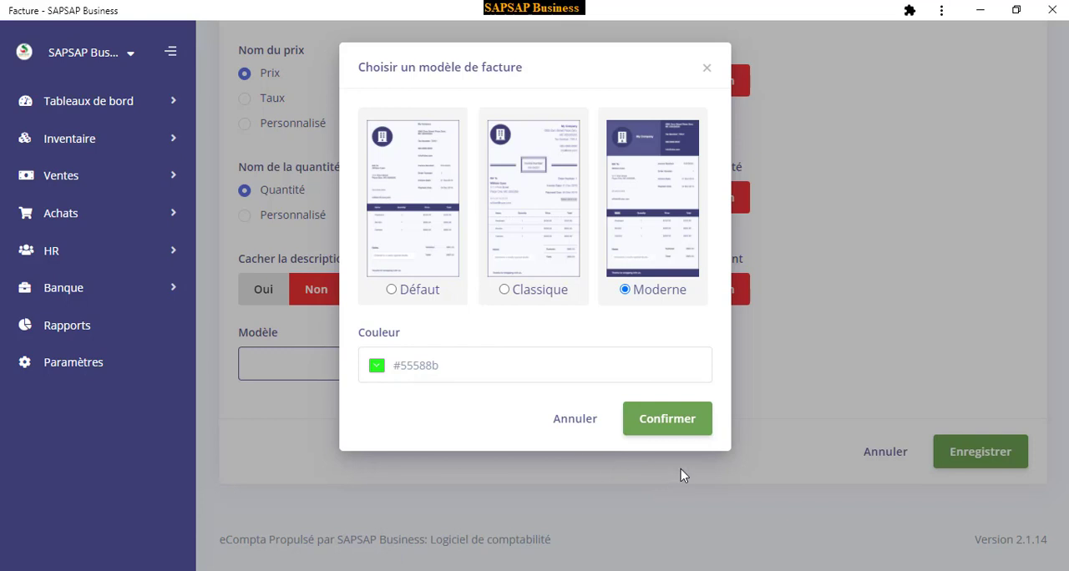
left_click(674, 431)
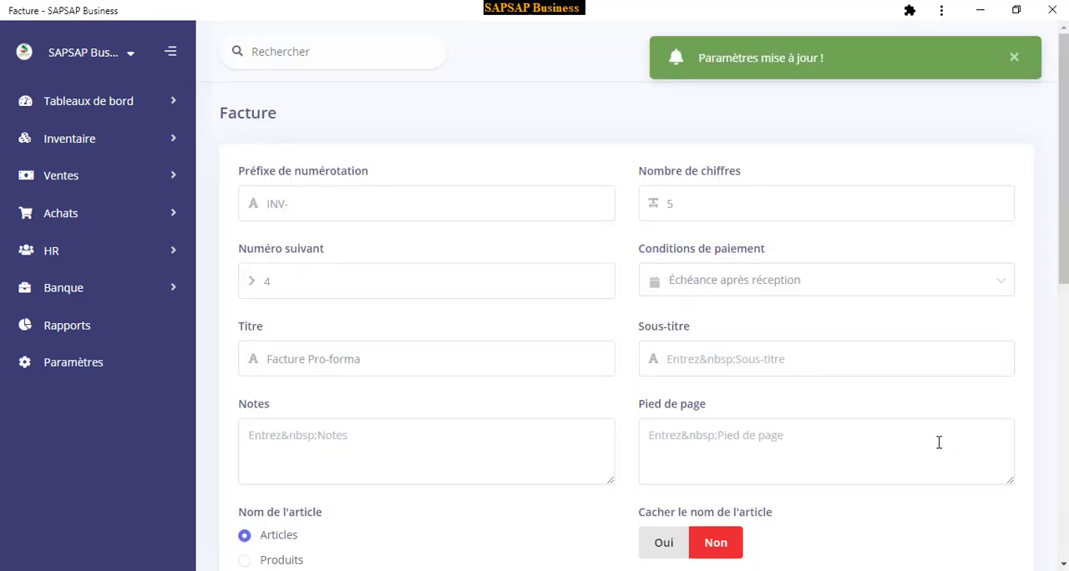
Save the Facture settings and open the Défaut settings
scroll(549, 334, "down", 2)
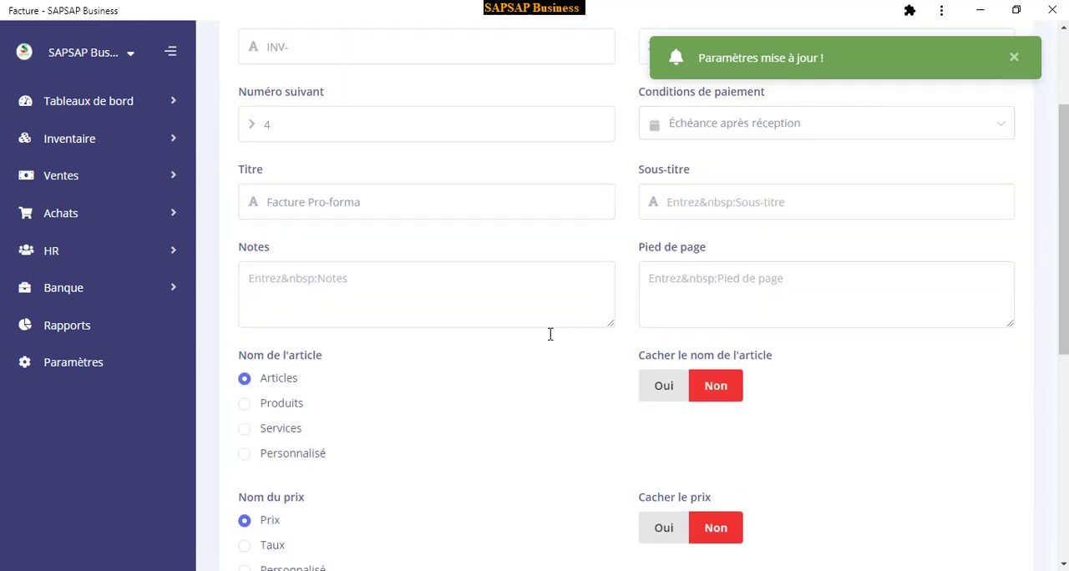
scroll(543, 430, "down", 1)
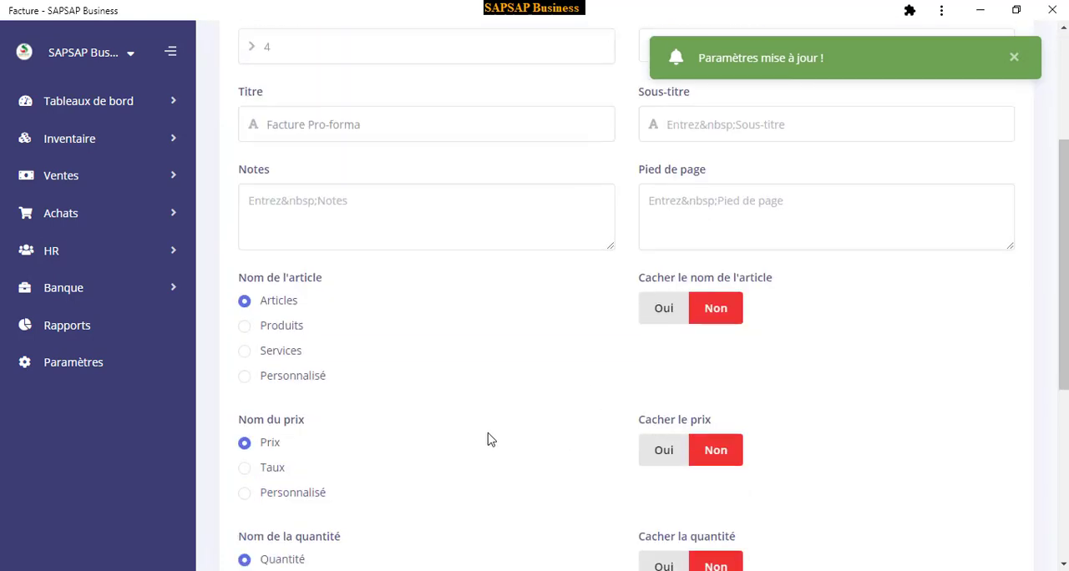
scroll(585, 493, "down", 4)
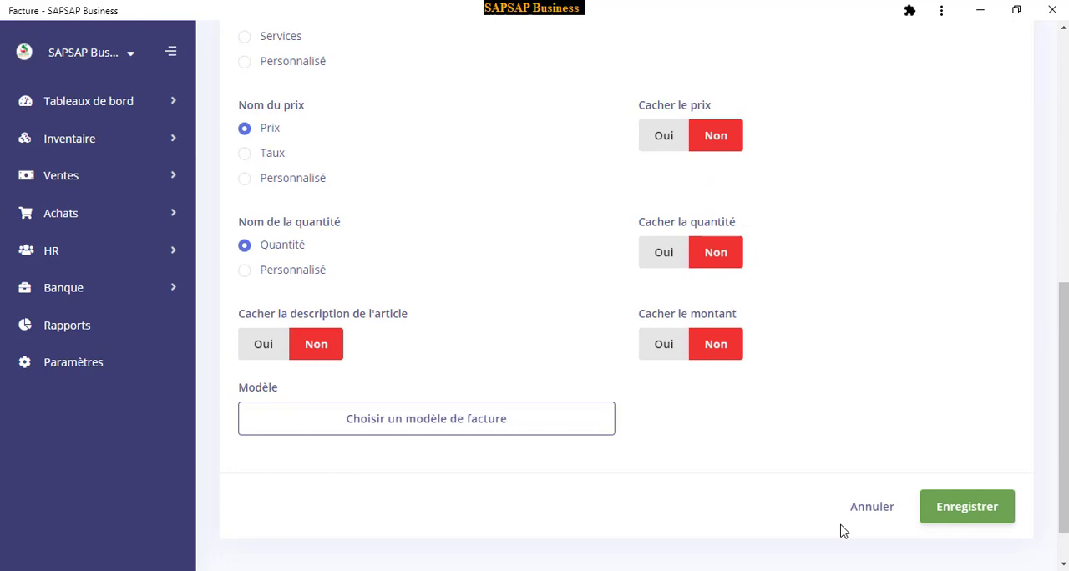
left_click(967, 513)
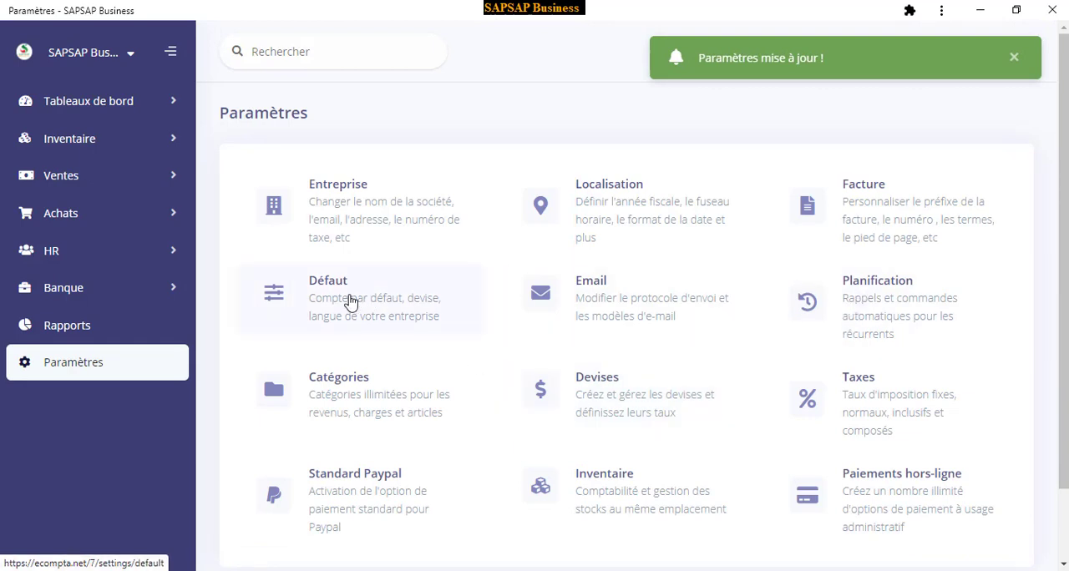
left_click(351, 302)
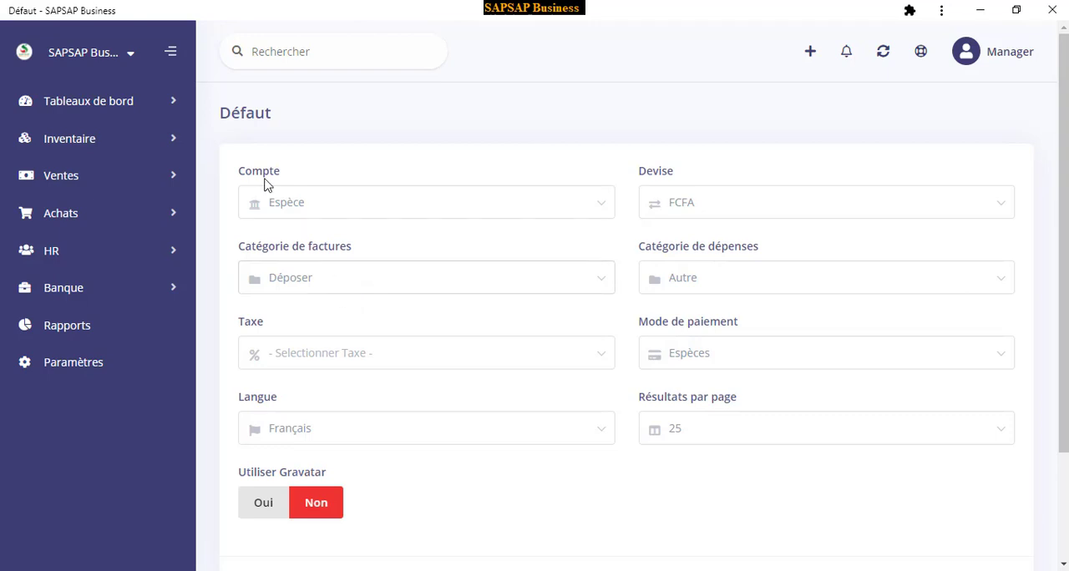
Check the available choices for the default account and the default currency, keeping the current selections
left_click(295, 212)
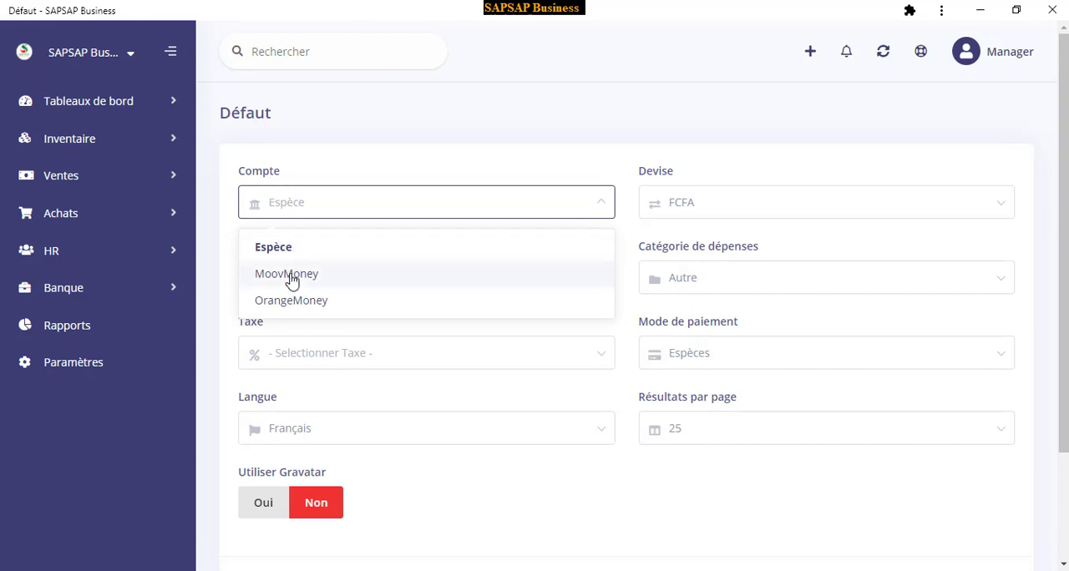
left_click(322, 206)
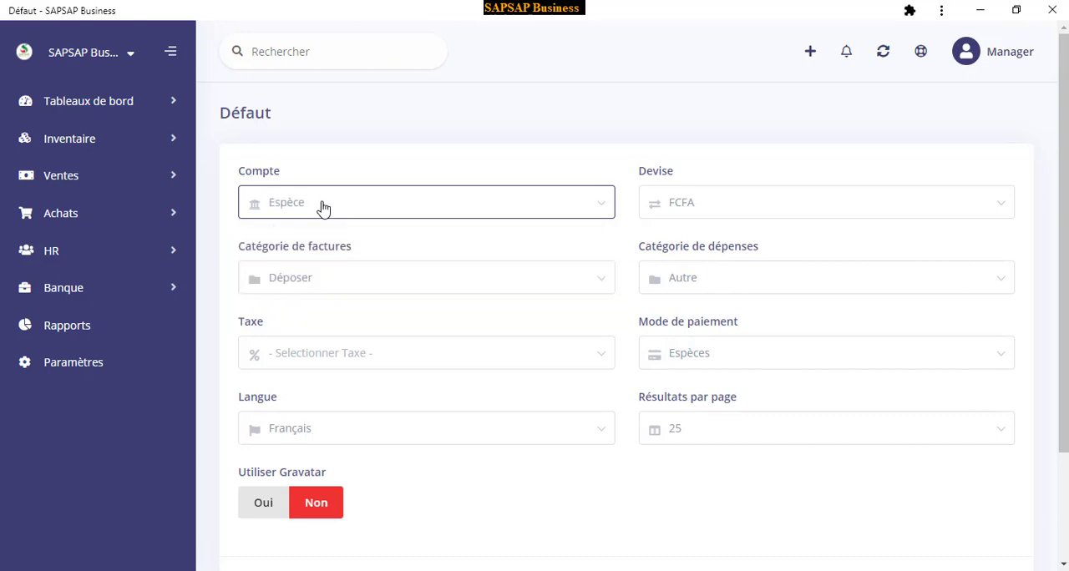
left_click(709, 212)
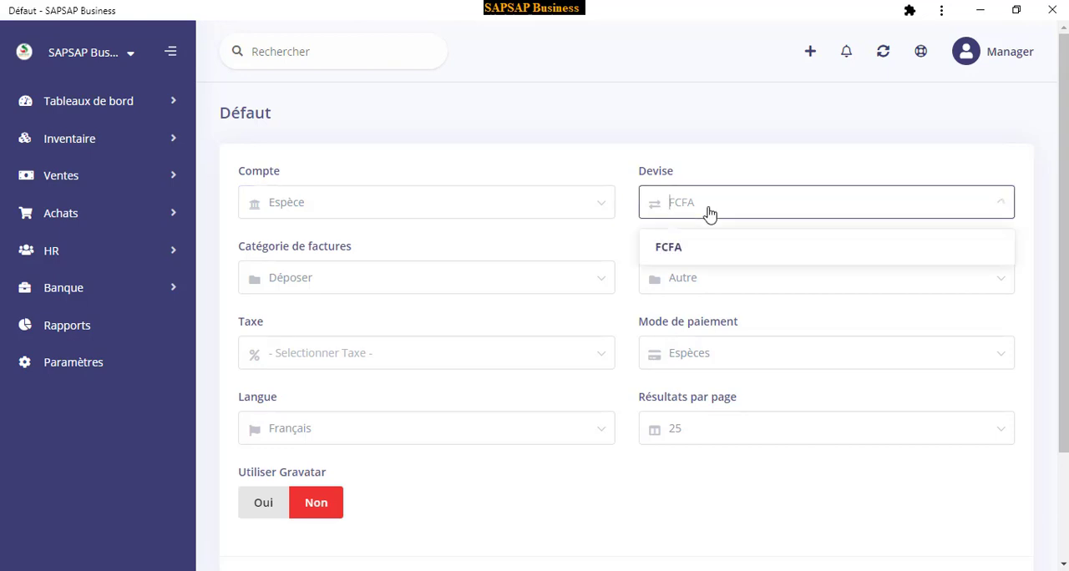
left_click(708, 214)
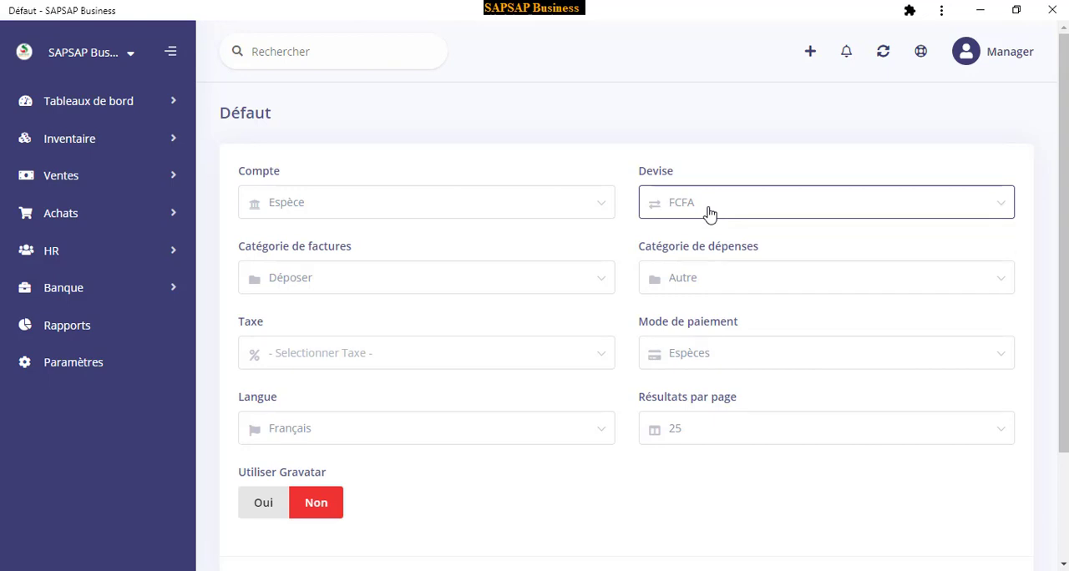
Switch the default invoice category to Ventes and back to Déposer
left_click(308, 284)
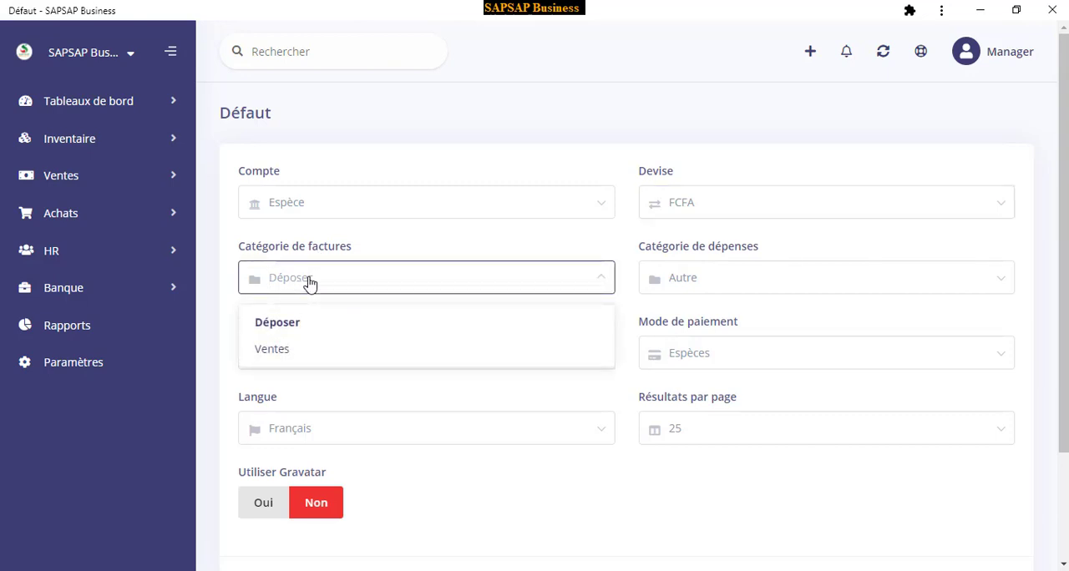
left_click(289, 351)
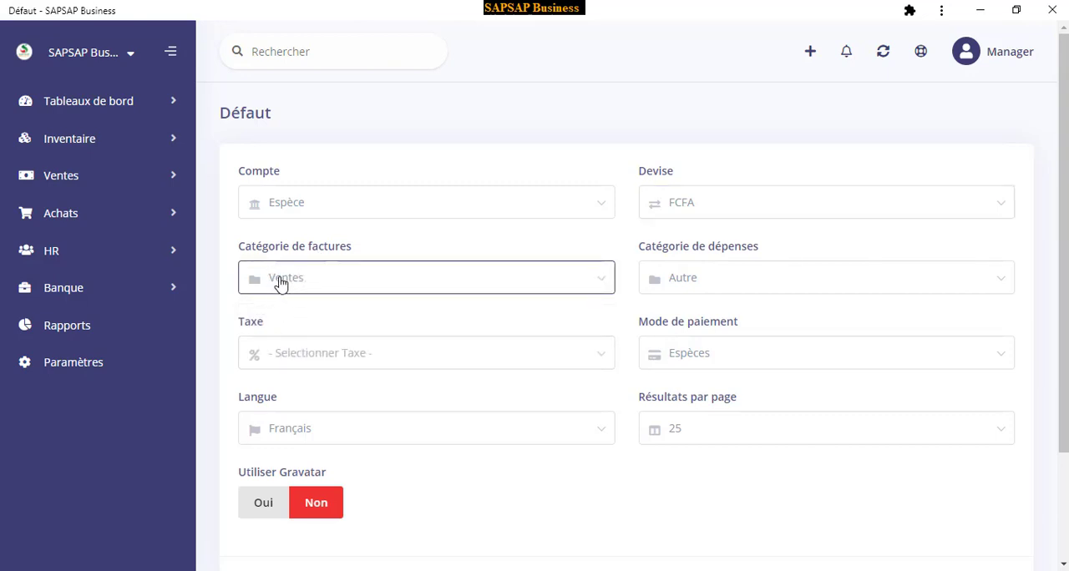
left_click(320, 281)
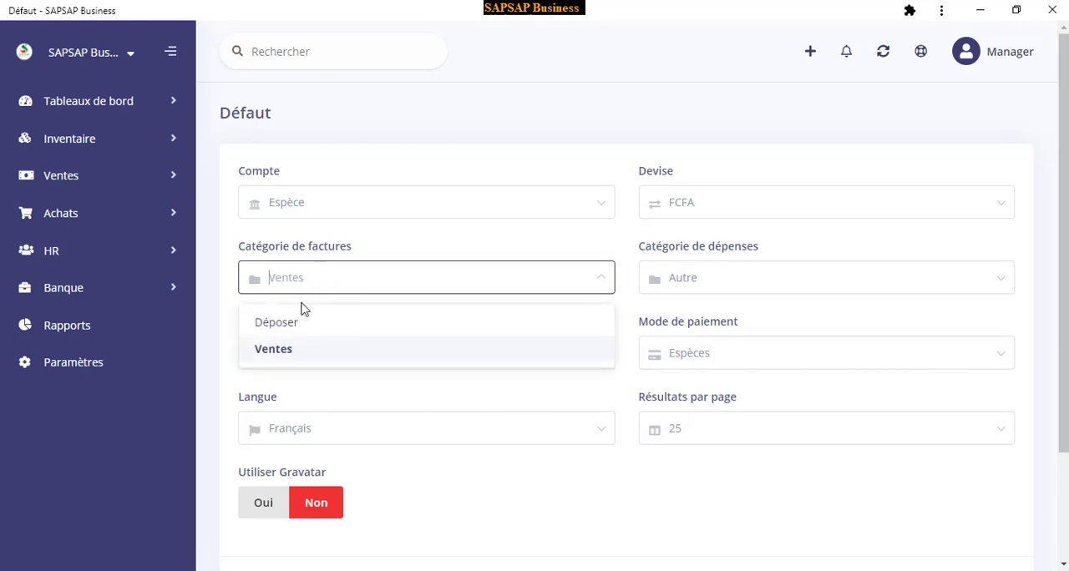
left_click(291, 323)
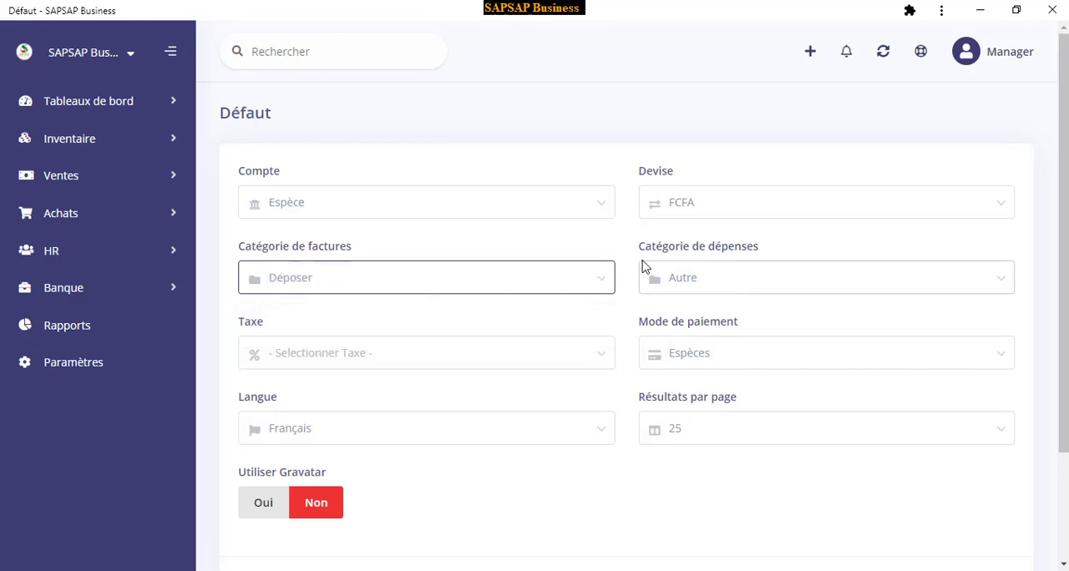
Check the available choices for the default expense category, tax and payment method without changing them
left_click(727, 274)
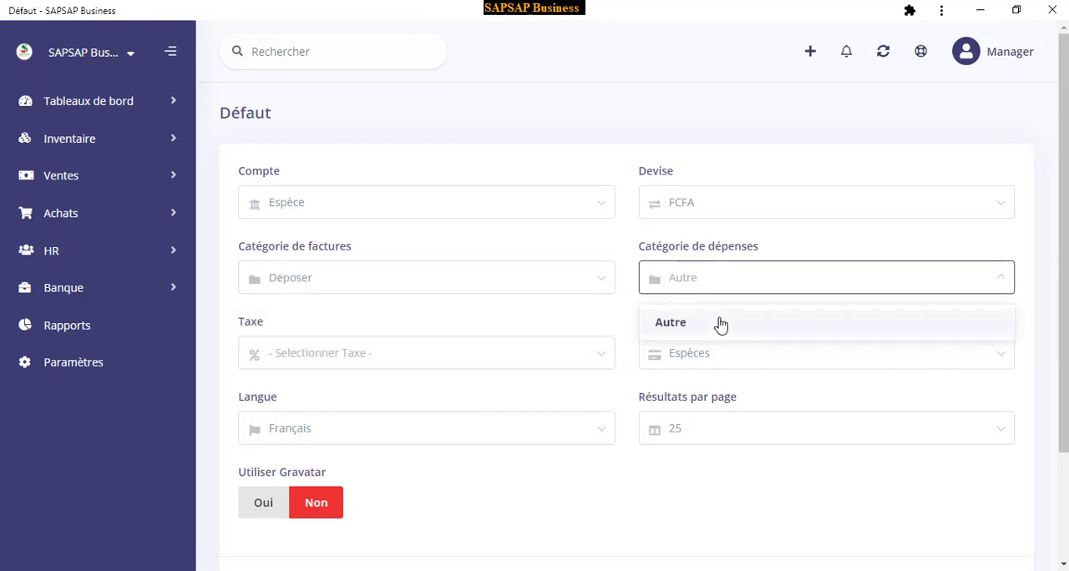
left_click(711, 282)
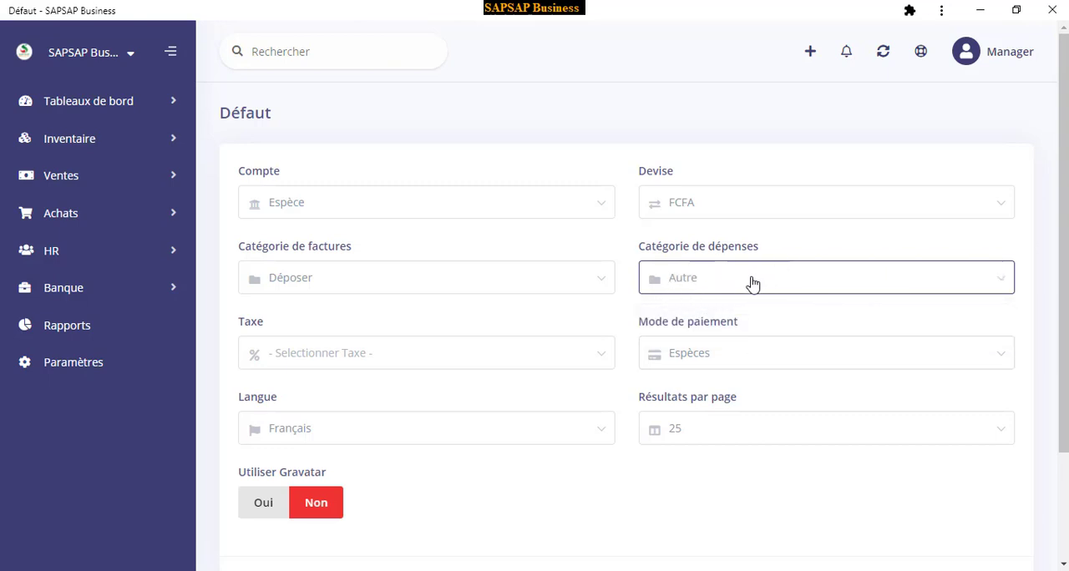
left_click(326, 363)
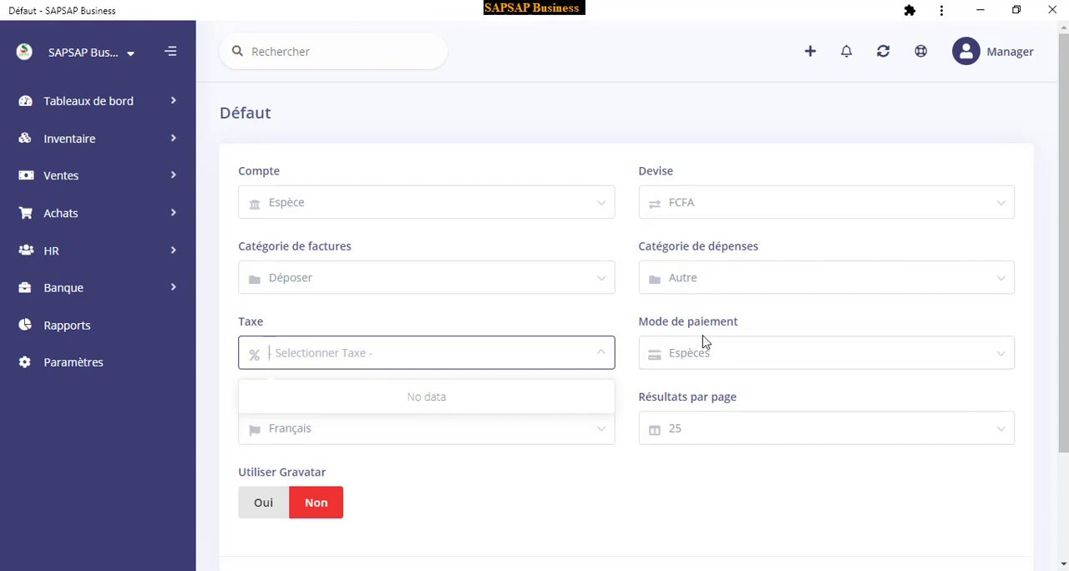
left_click(717, 359)
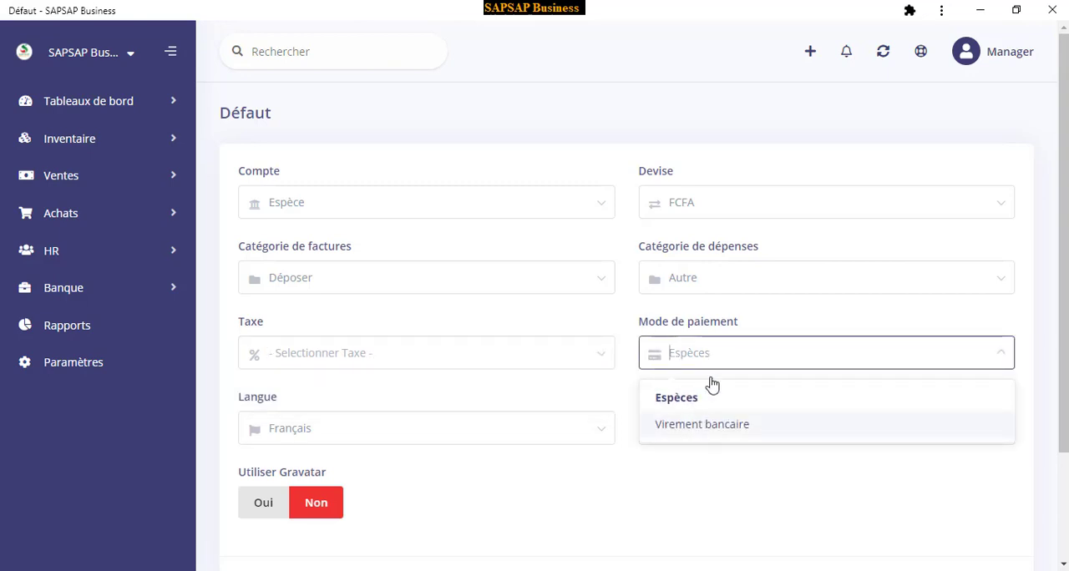
left_click(685, 348)
scroll(506, 446, "down", 2)
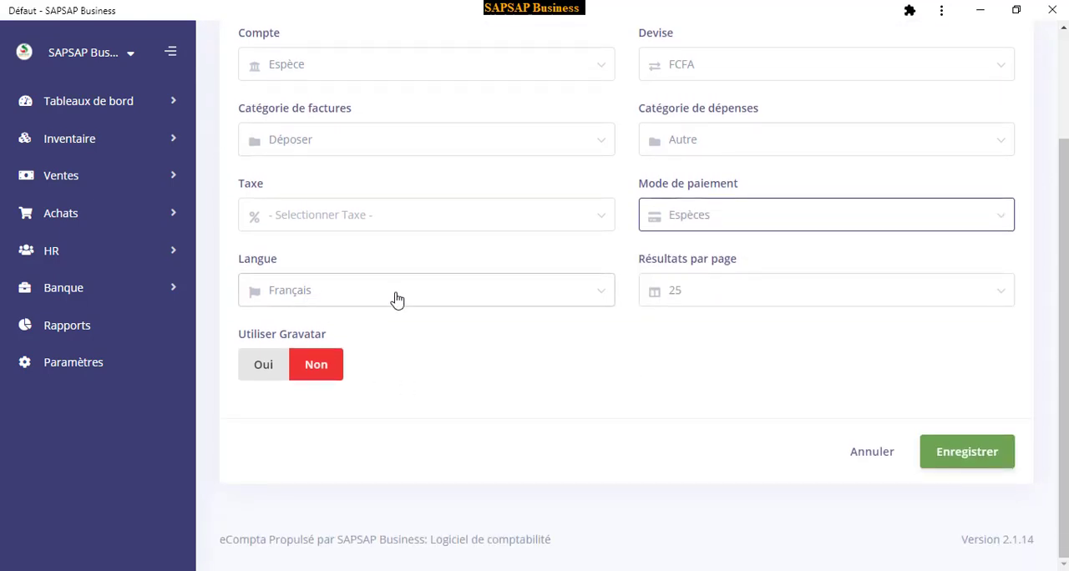
Look through the language and results-per-page choices of the default settings without changing them
left_click(397, 300)
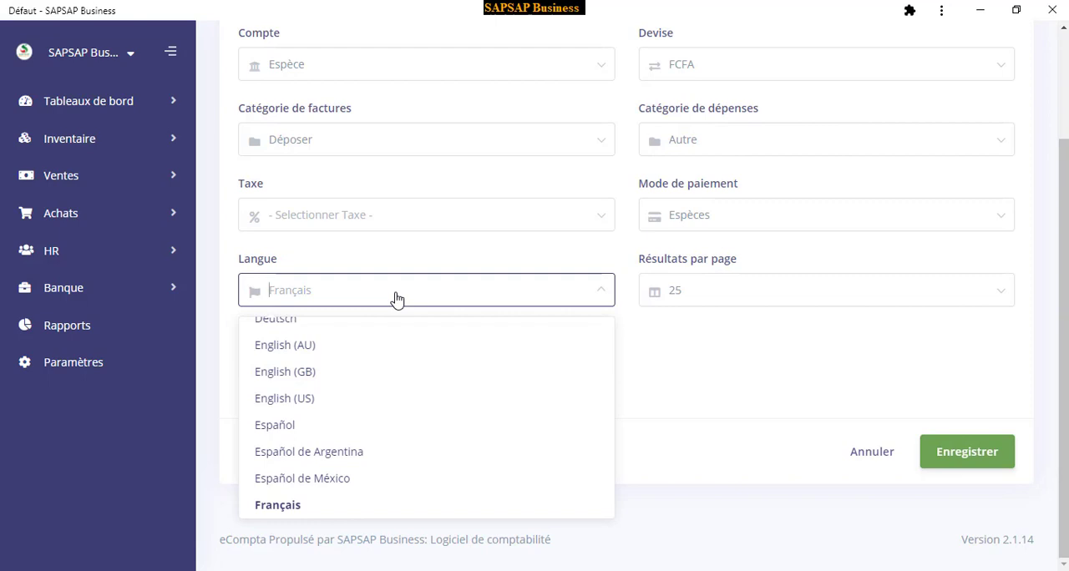
left_click(396, 299)
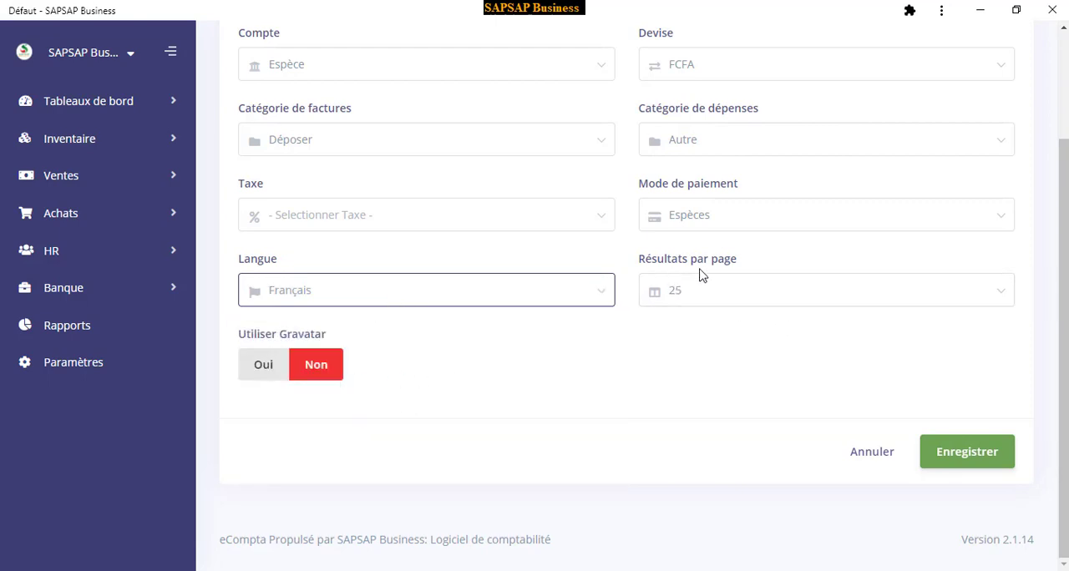
left_click(709, 296)
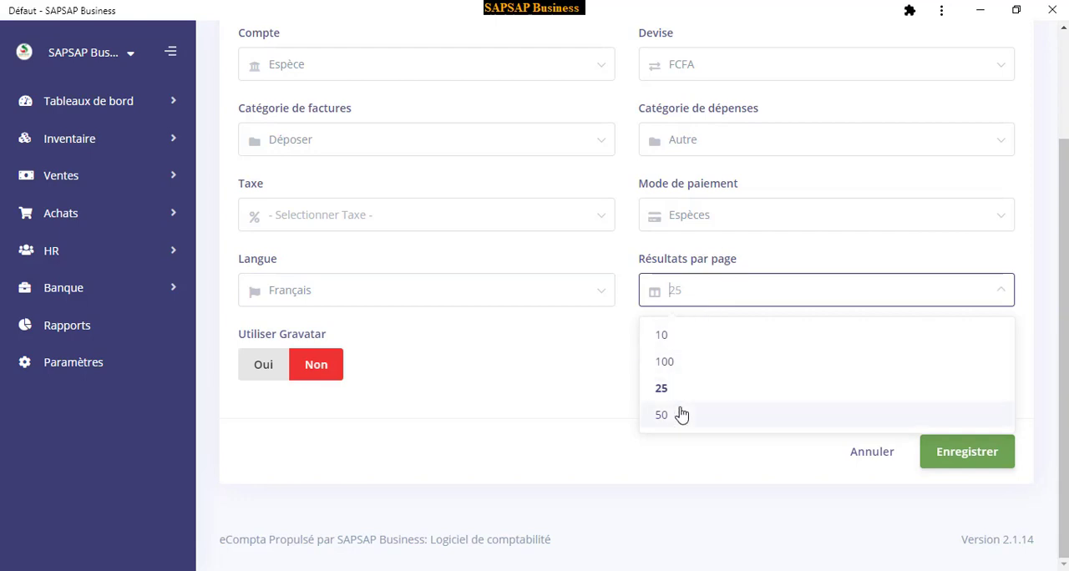
left_click(534, 454)
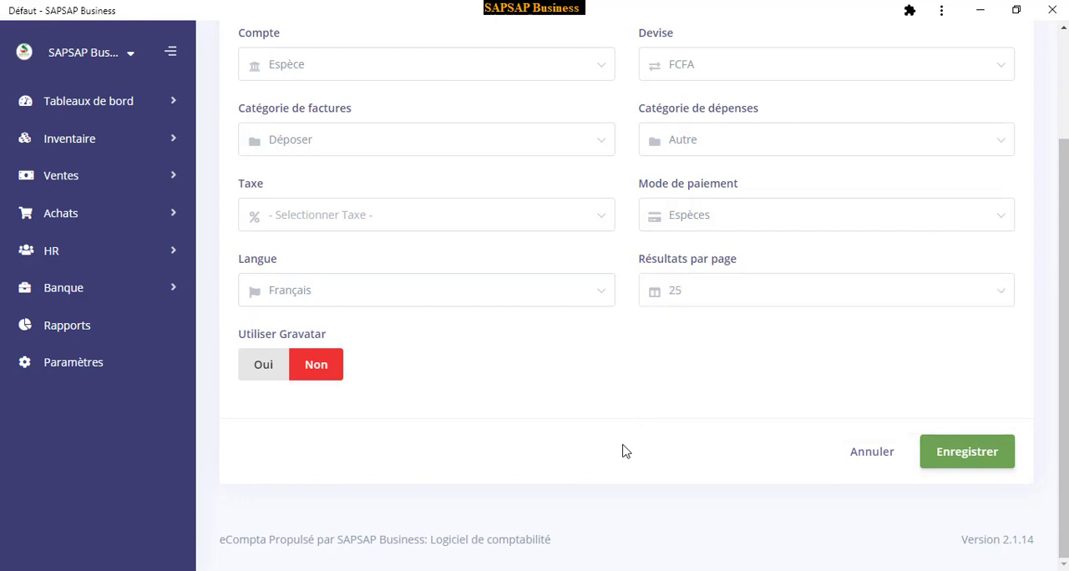
scroll(632, 319, "up", 3)
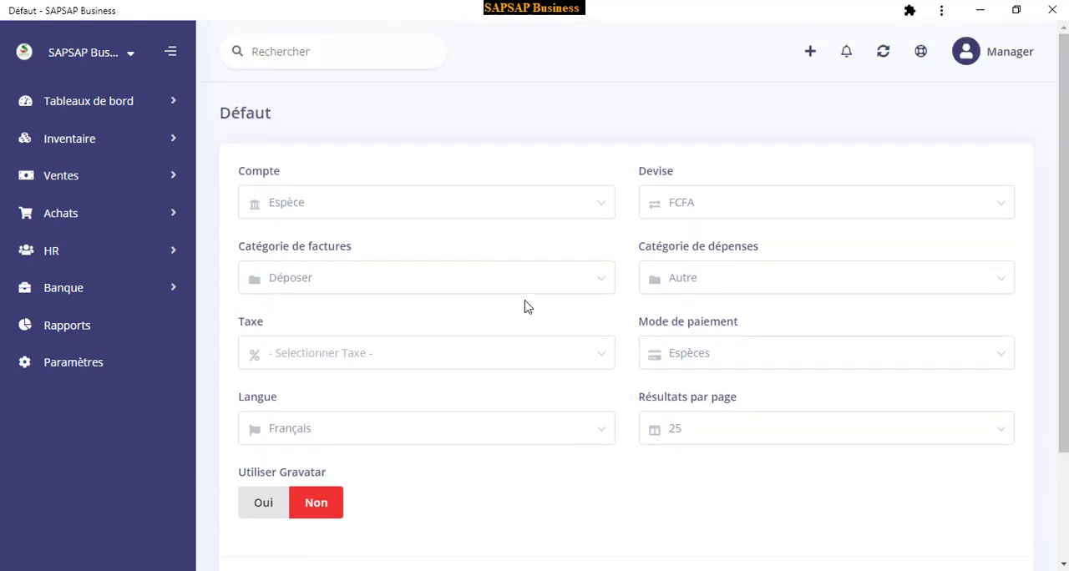
Leave the Défaut settings without saving and open the Email settings
left_click(82, 369)
scroll(871, 537, "down", 3)
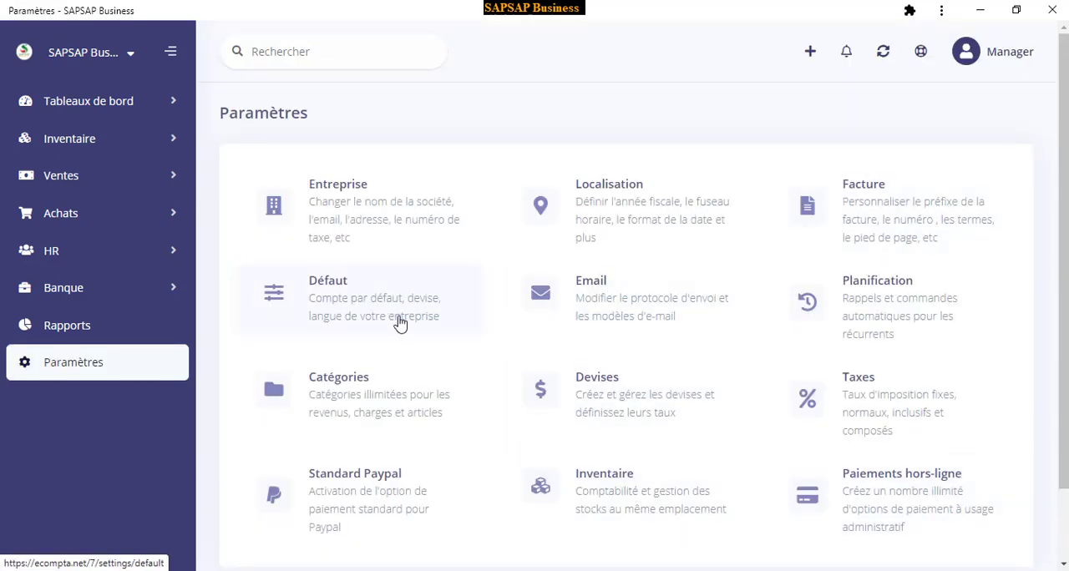
left_click(609, 300)
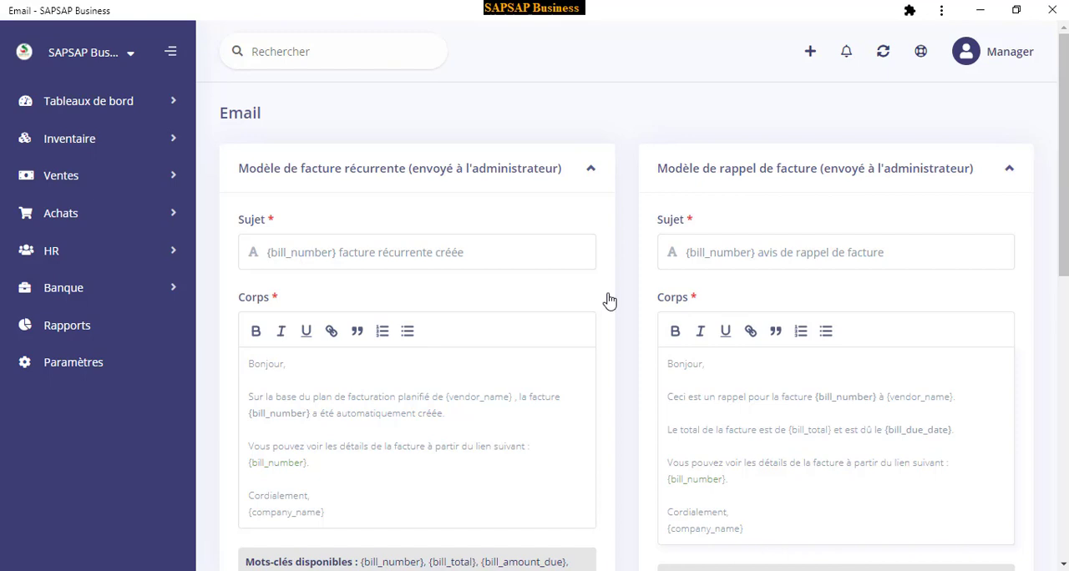
Examine the recurring invoice email template's body, highlighting its vendor name placeholder and invoice link sentence, and its available keywords
scroll(342, 376, "down", 2)
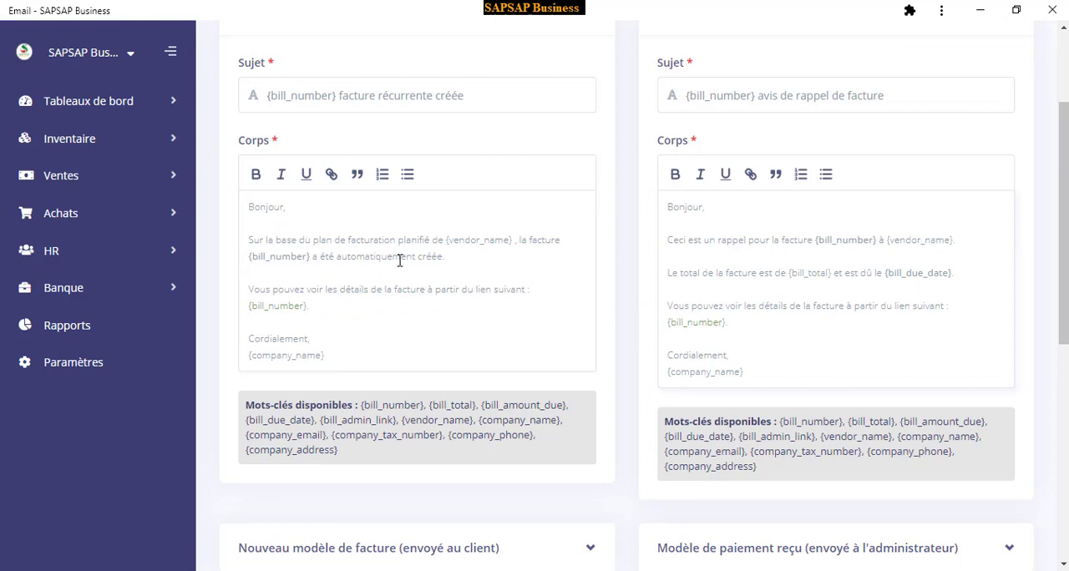
scroll(422, 305, "down", 1)
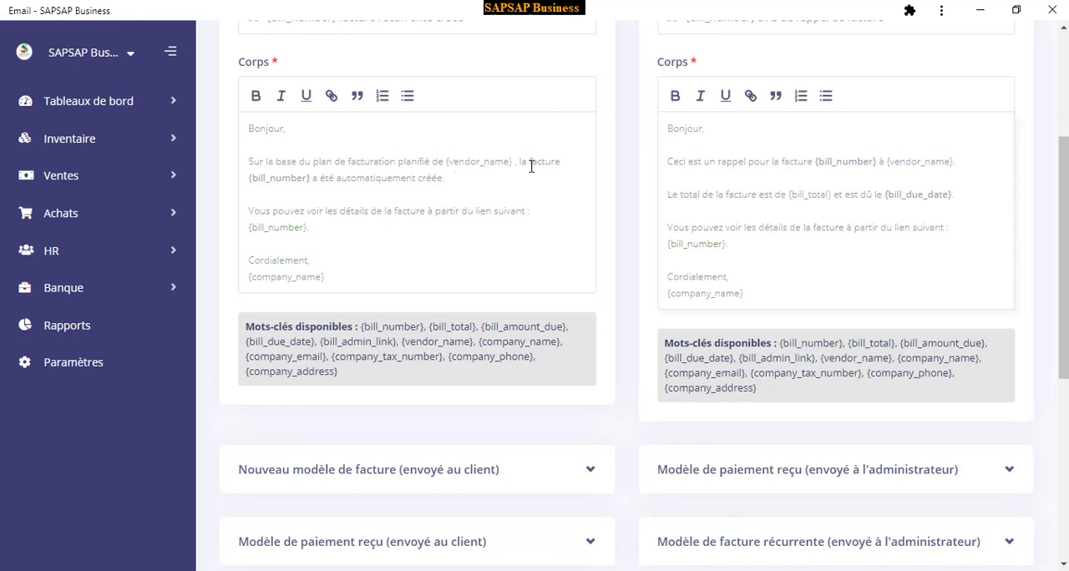
left_click_drag(516, 161, 447, 167)
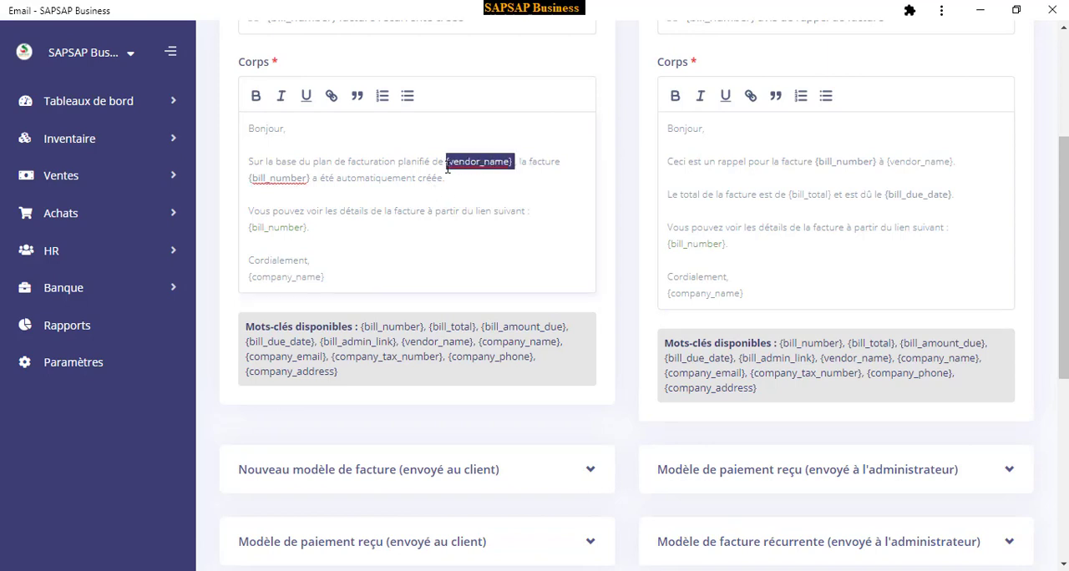
left_click(465, 210)
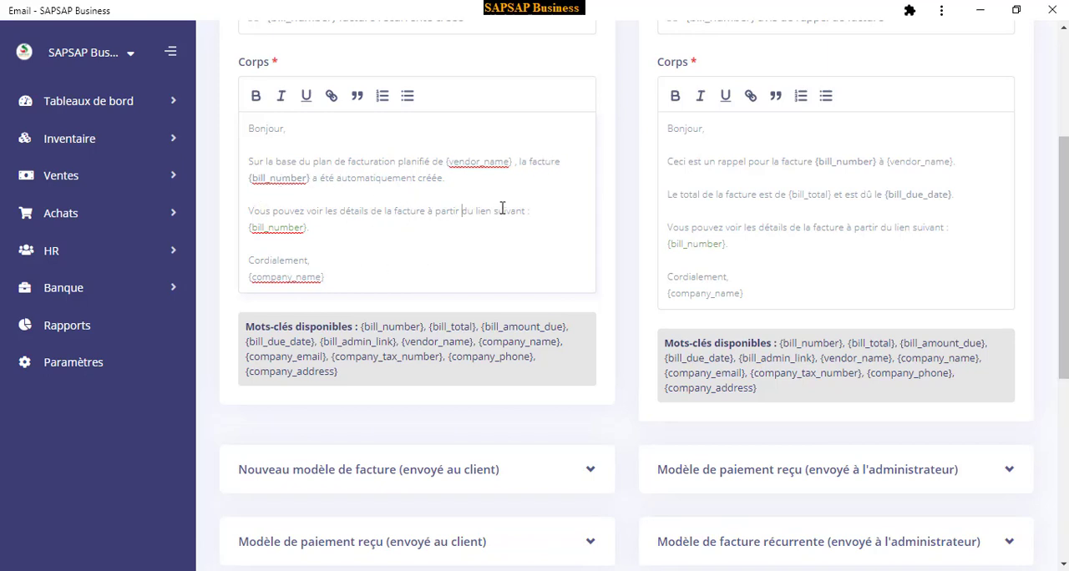
left_click_drag(526, 211, 250, 214)
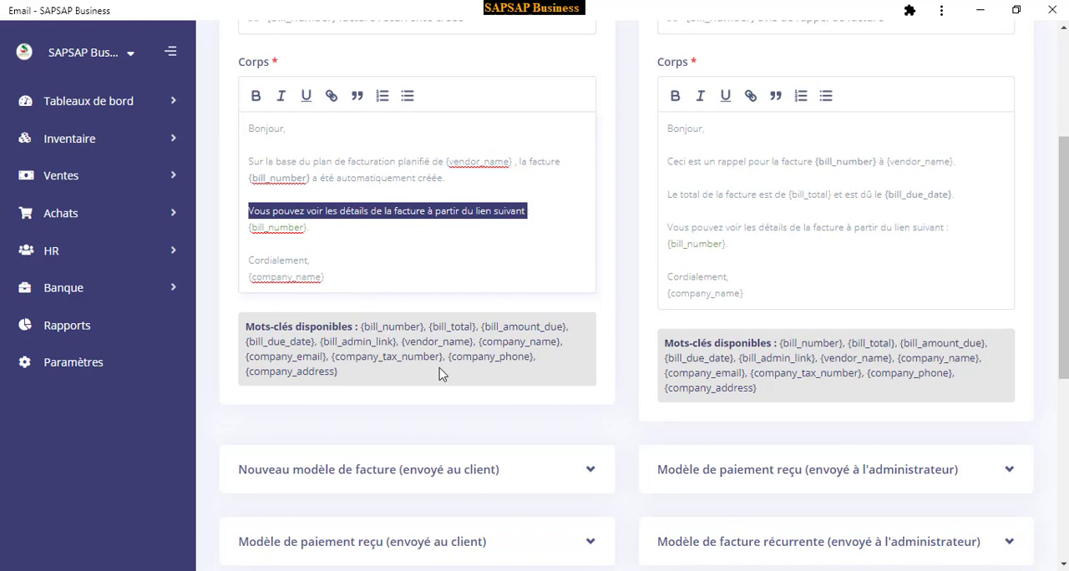
scroll(440, 374, "up", 2)
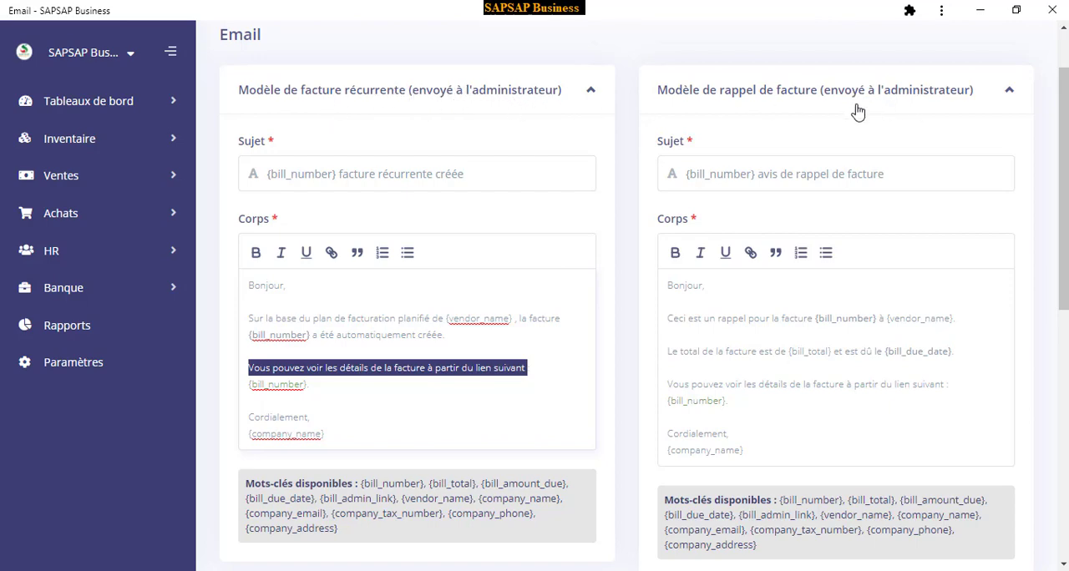
Look over the remaining email templates, expand the Protocole section to examine its mail and SMTP fields, and collapse it again
scroll(727, 363, "down", 6)
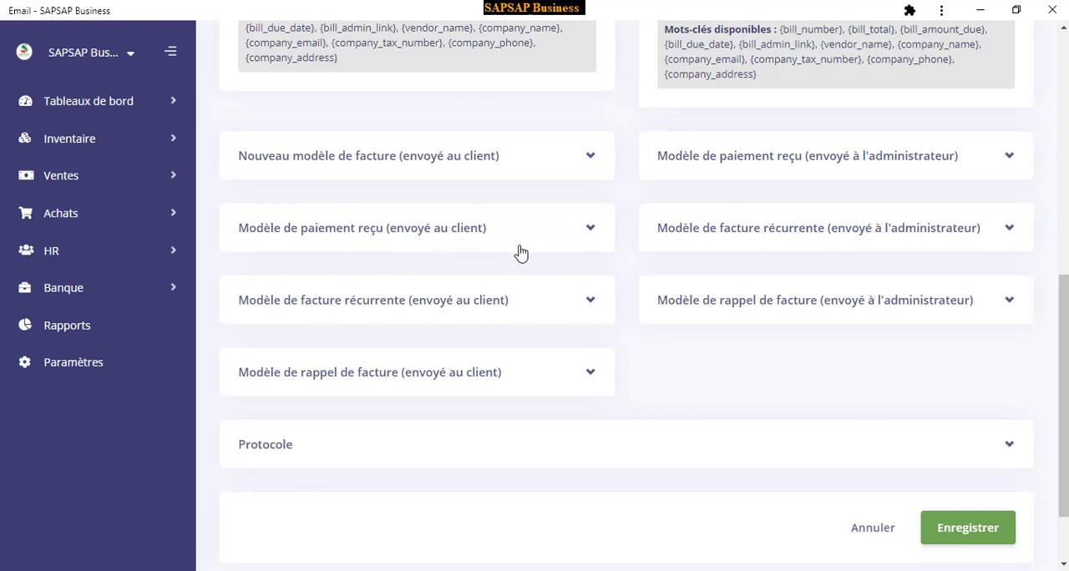
scroll(668, 410, "down", 2)
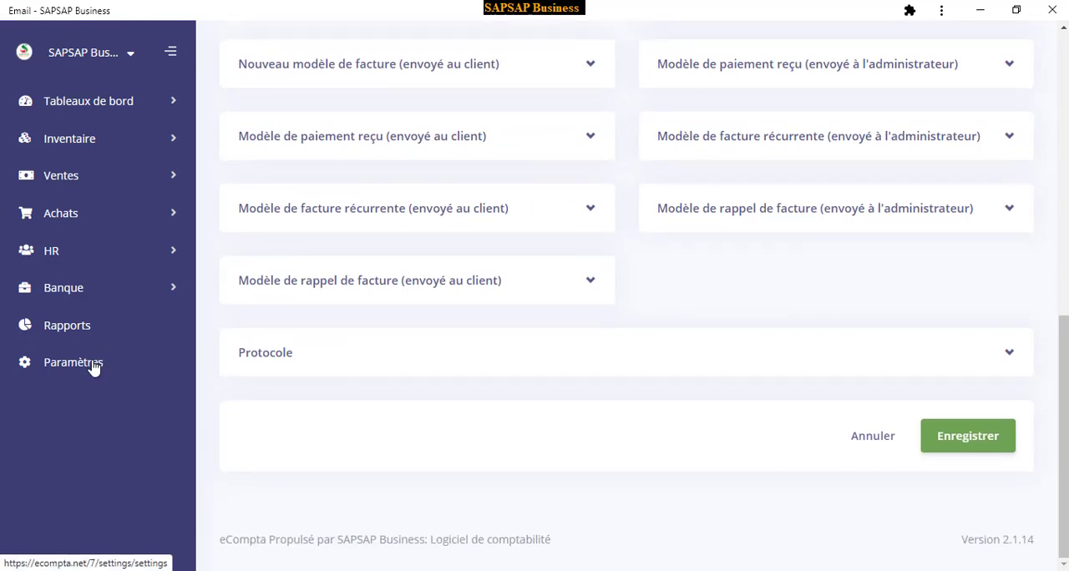
left_click(494, 360)
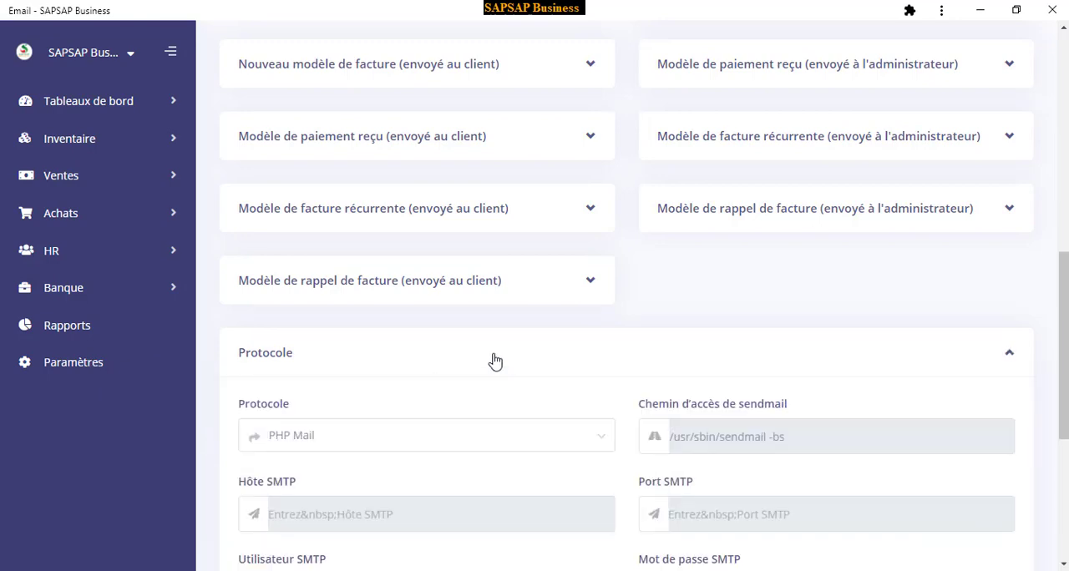
scroll(487, 380, "down", 2)
scroll(362, 358, "down", 2)
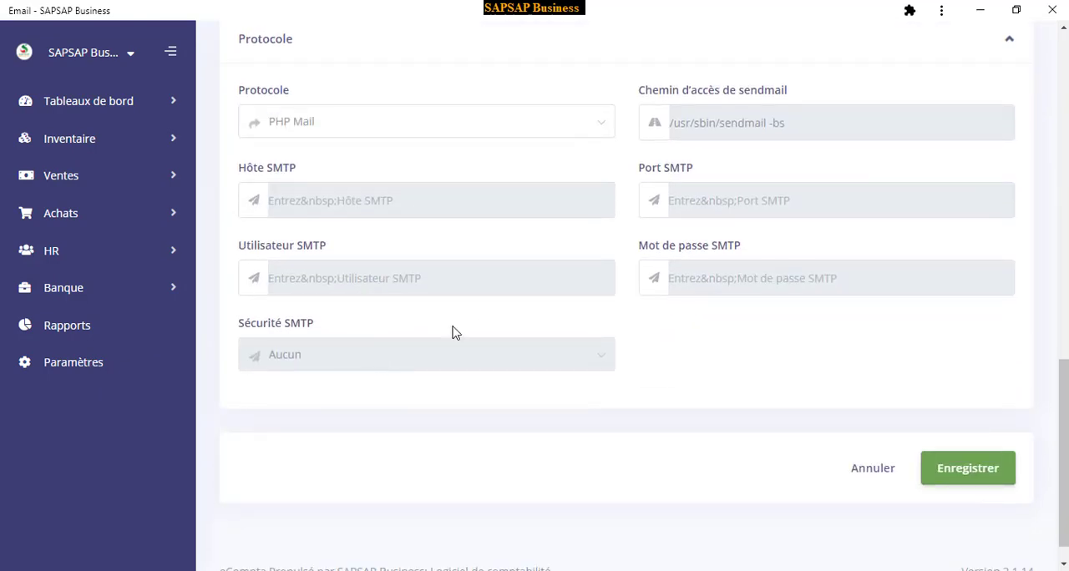
scroll(494, 322, "up", 1)
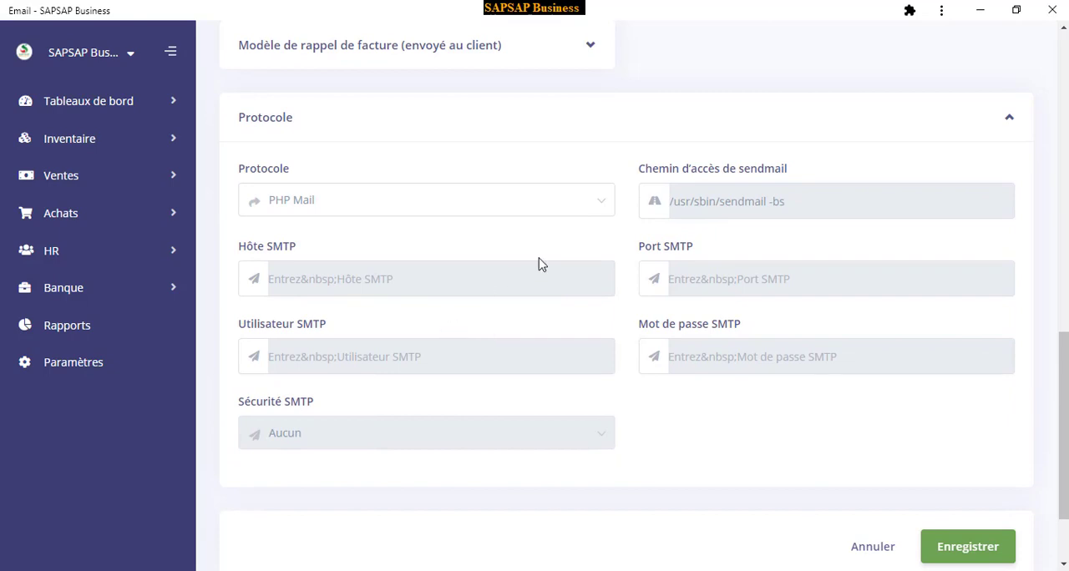
left_click(1010, 122)
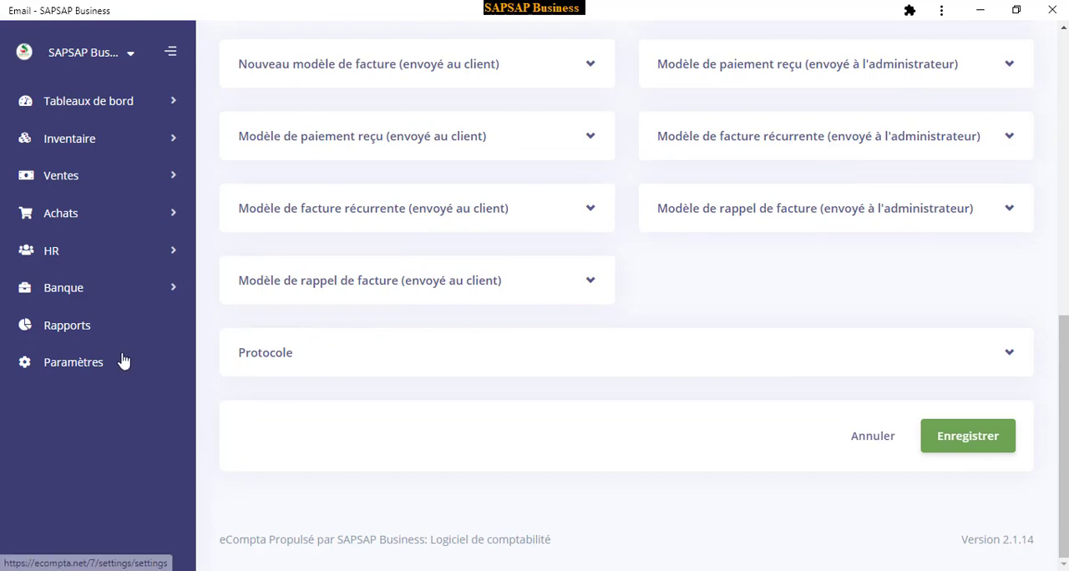
Review the invoice reminder and schedule options in the Planification settings, and return to the settings overview
left_click(75, 368)
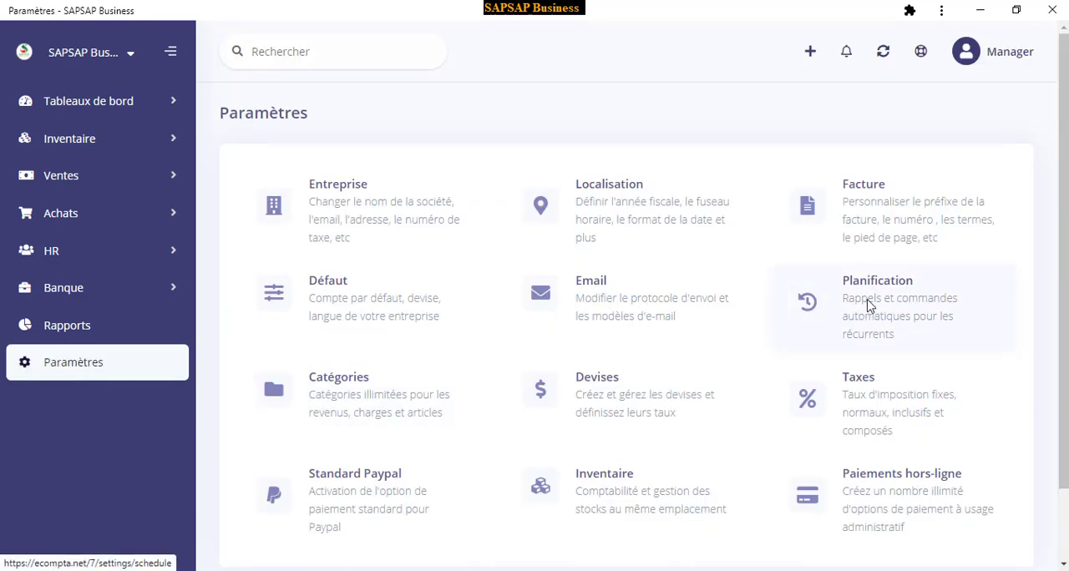
left_click(868, 307)
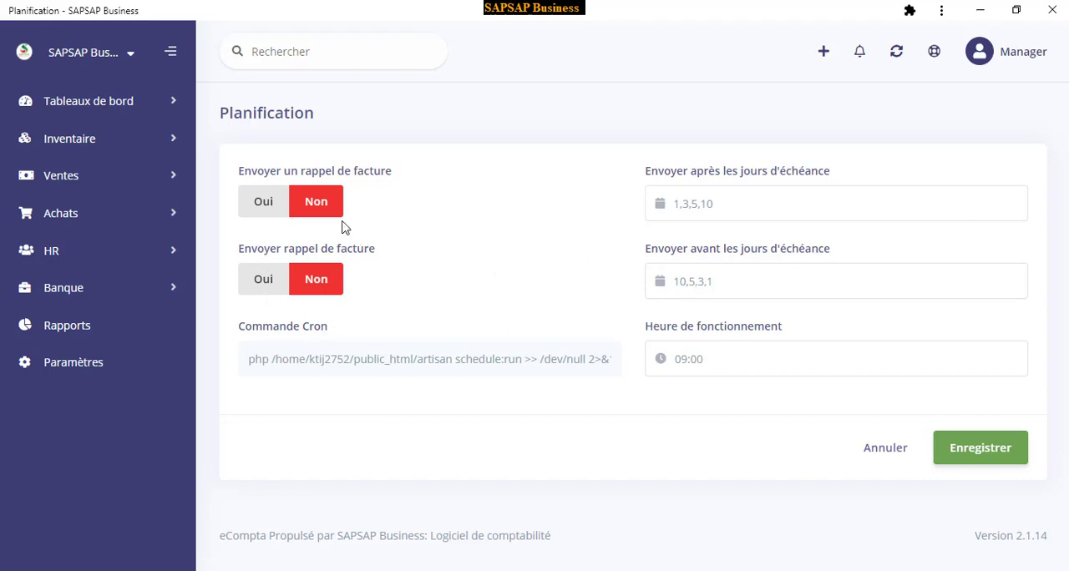
left_click(73, 370)
scroll(781, 368, "down", 2)
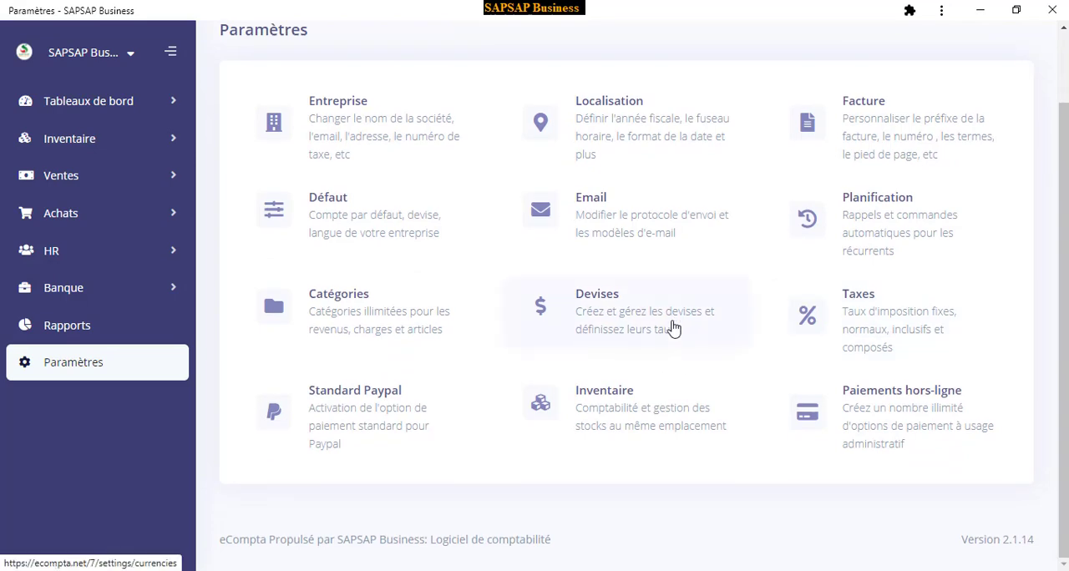
Examine the new category form in the Catégories settings, trying Dépense as the type, and return to the settings overview without saving
left_click(371, 321)
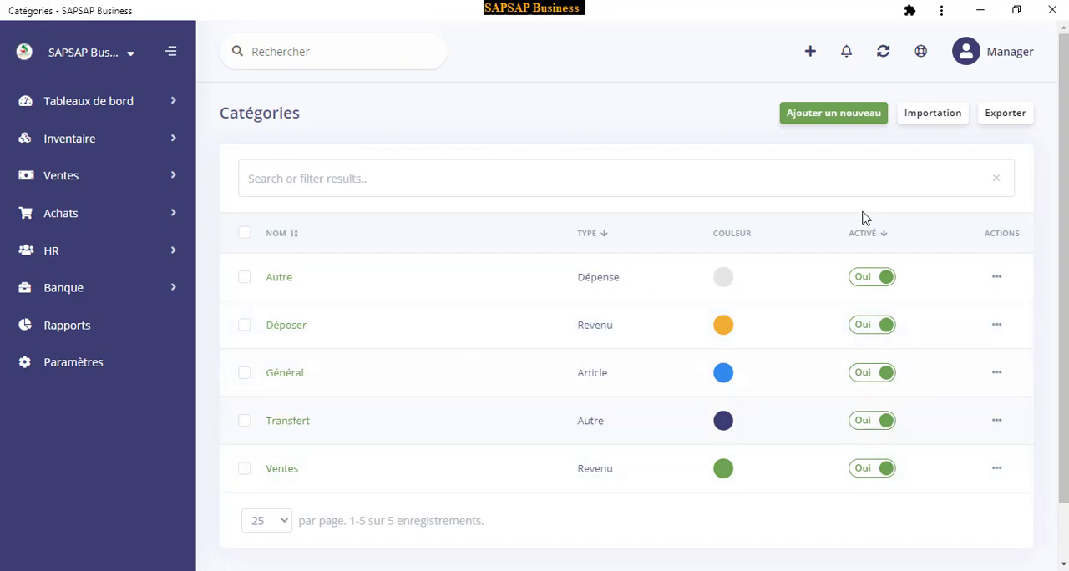
left_click(833, 121)
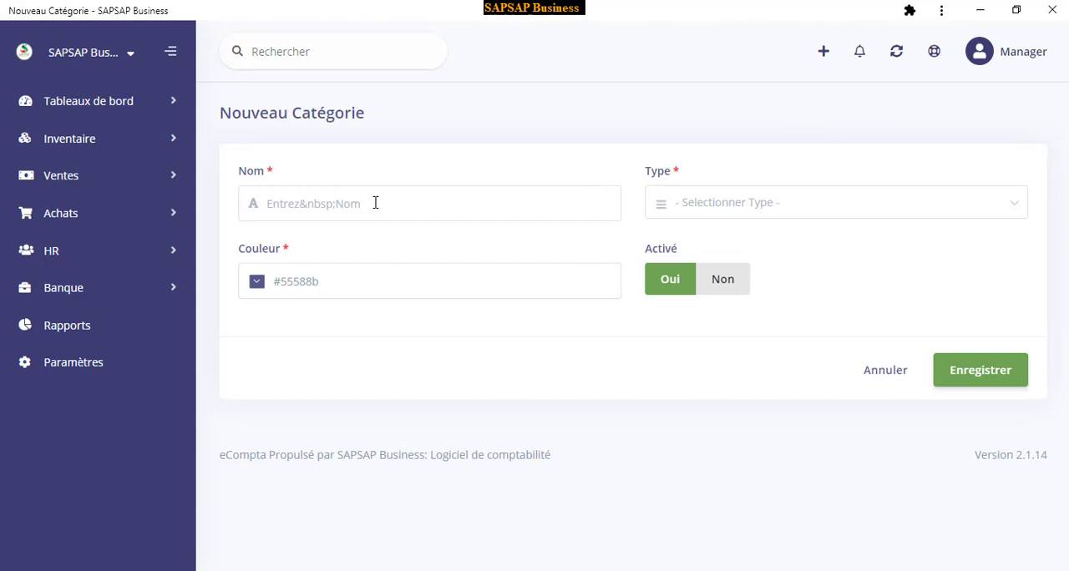
left_click(746, 207)
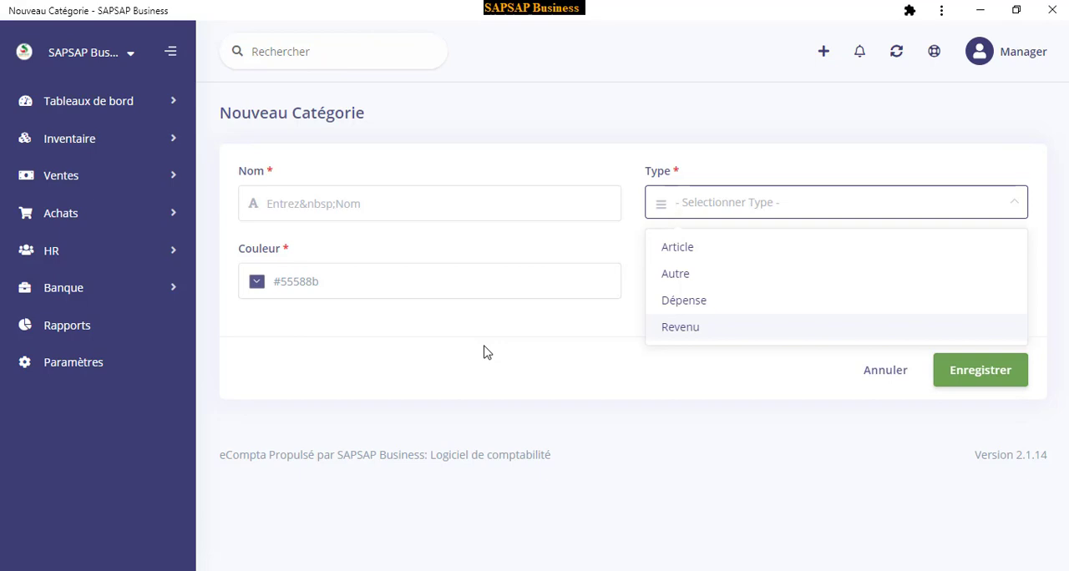
left_click(334, 208)
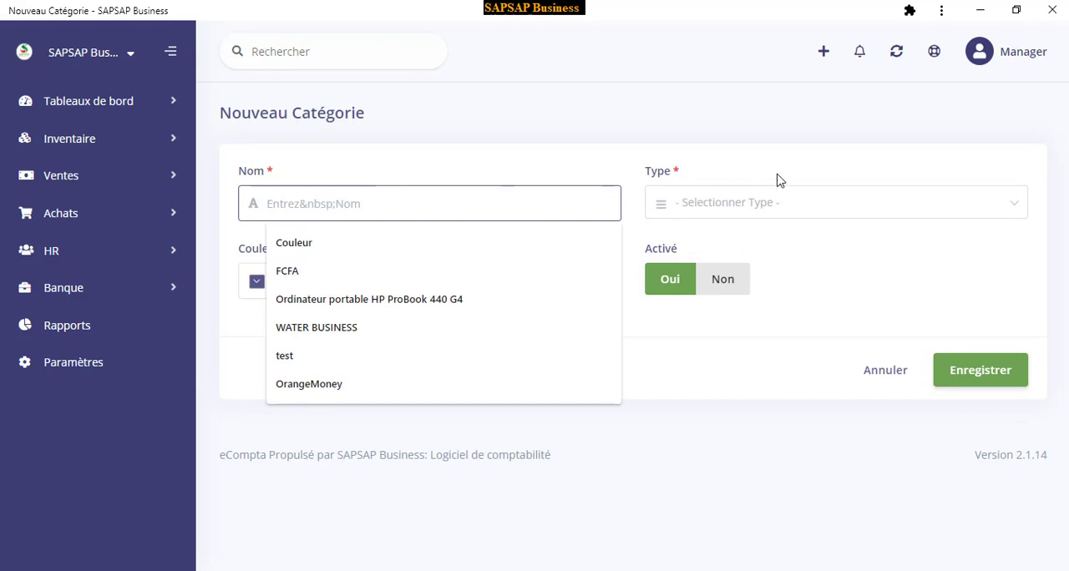
left_click(754, 202)
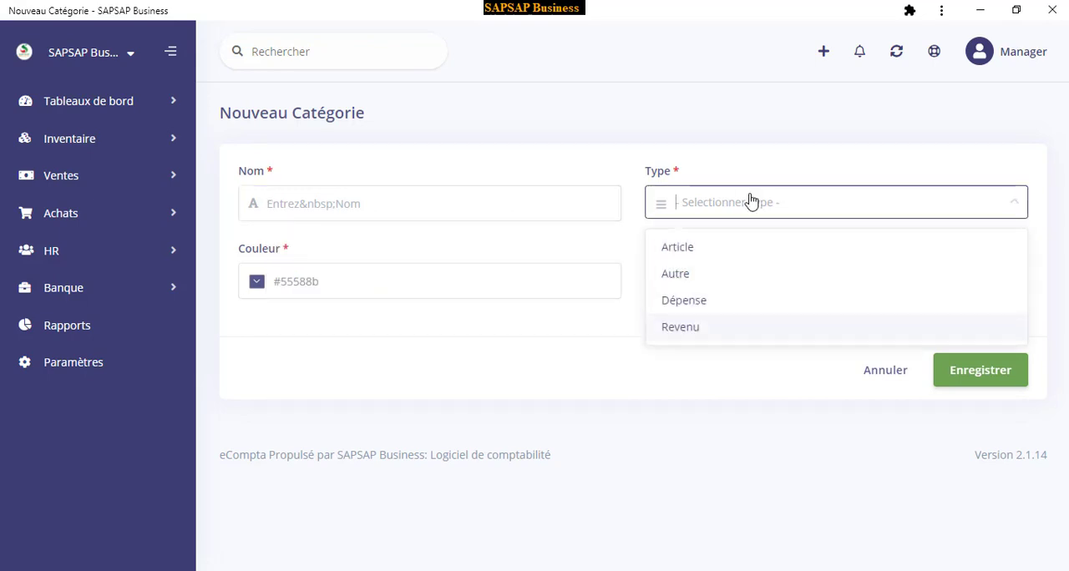
left_click(689, 300)
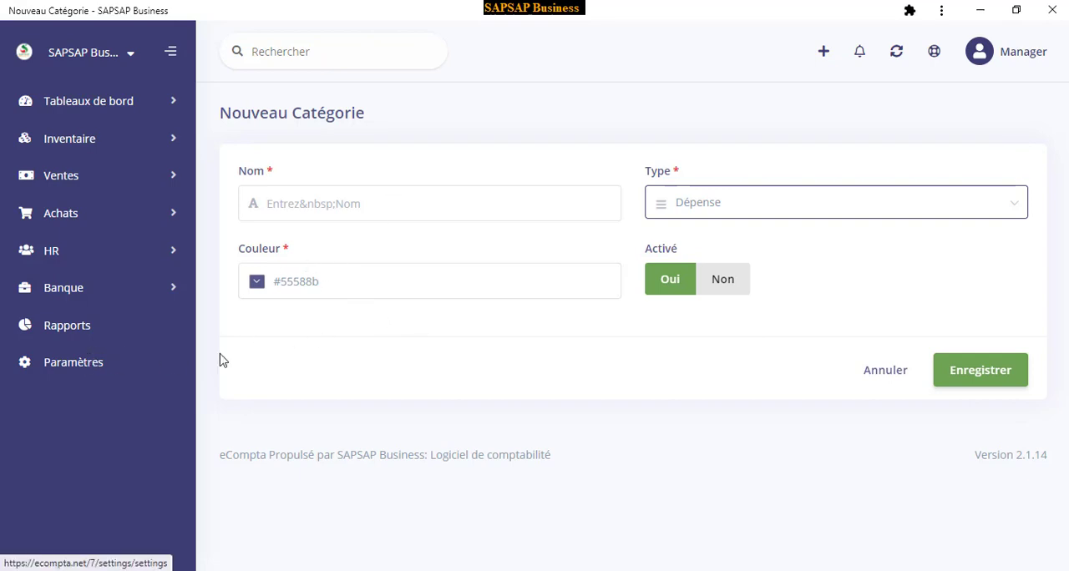
left_click(94, 365)
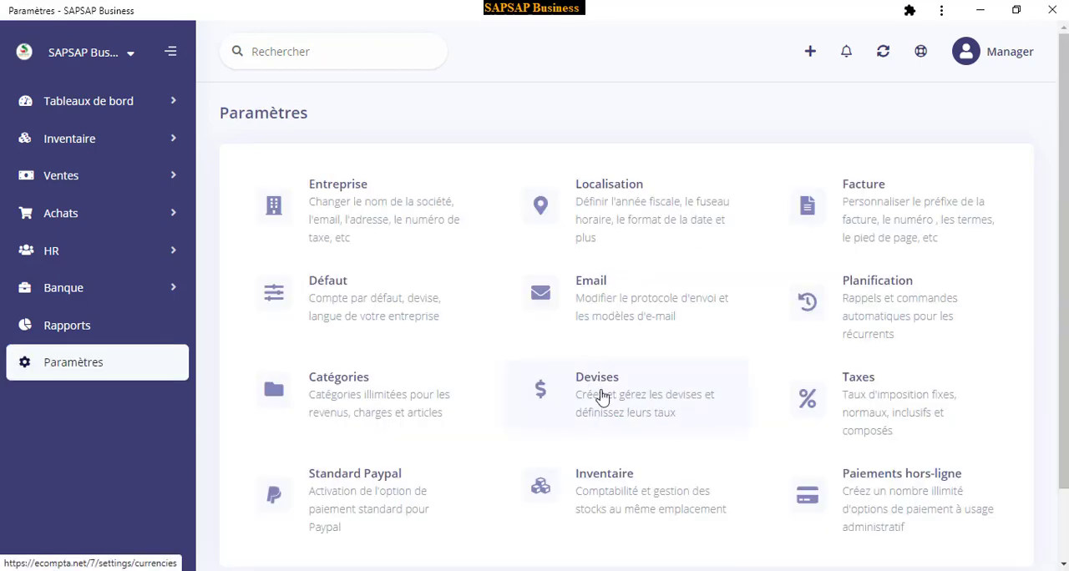
Open a new currency form from the Devises settings and browse its list of currency codes without choosing one
left_click(602, 395)
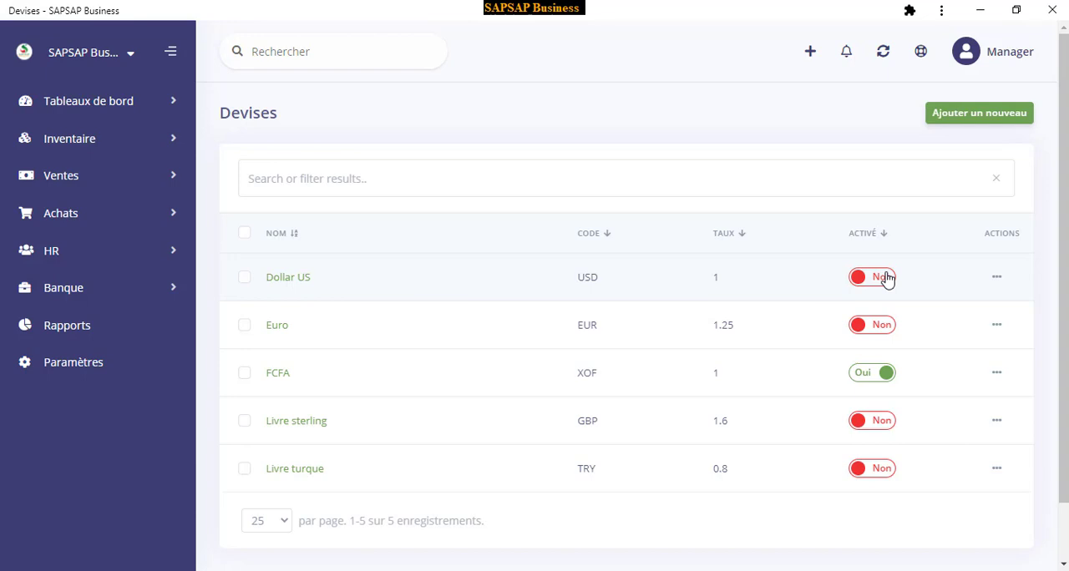
left_click(962, 117)
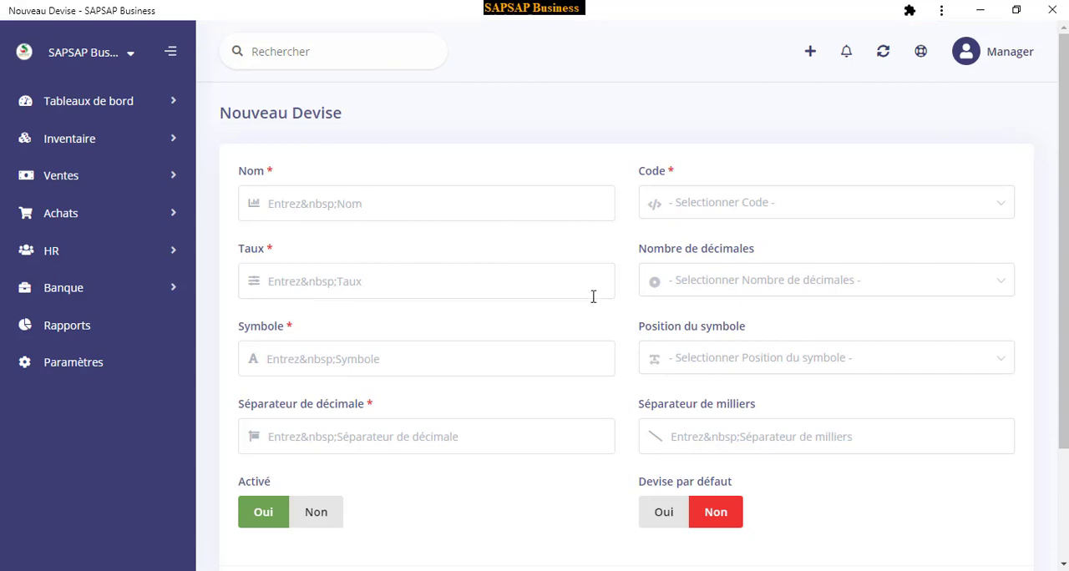
left_click(742, 210)
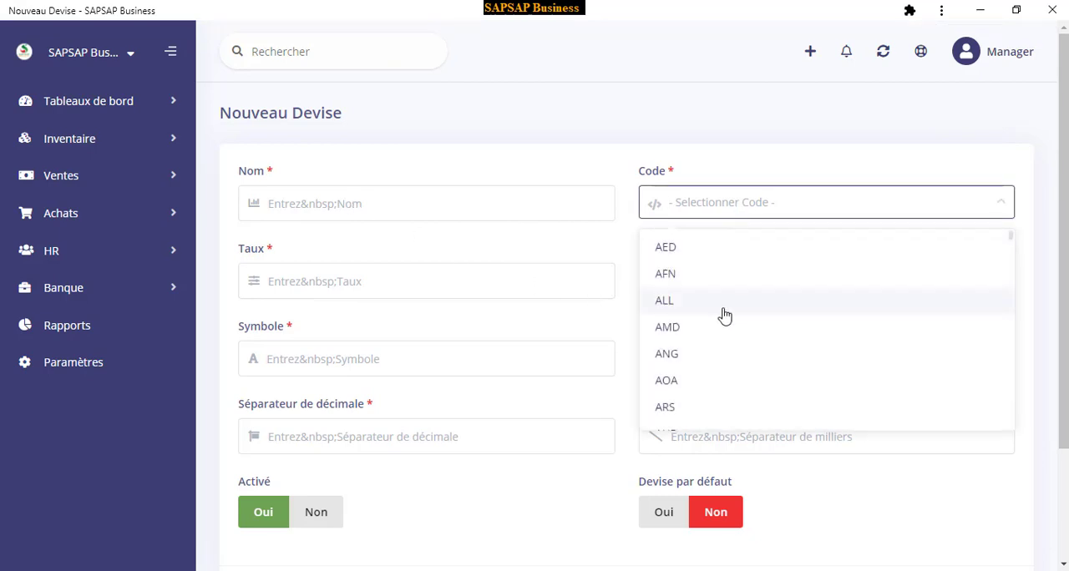
scroll(723, 317, "down", 15)
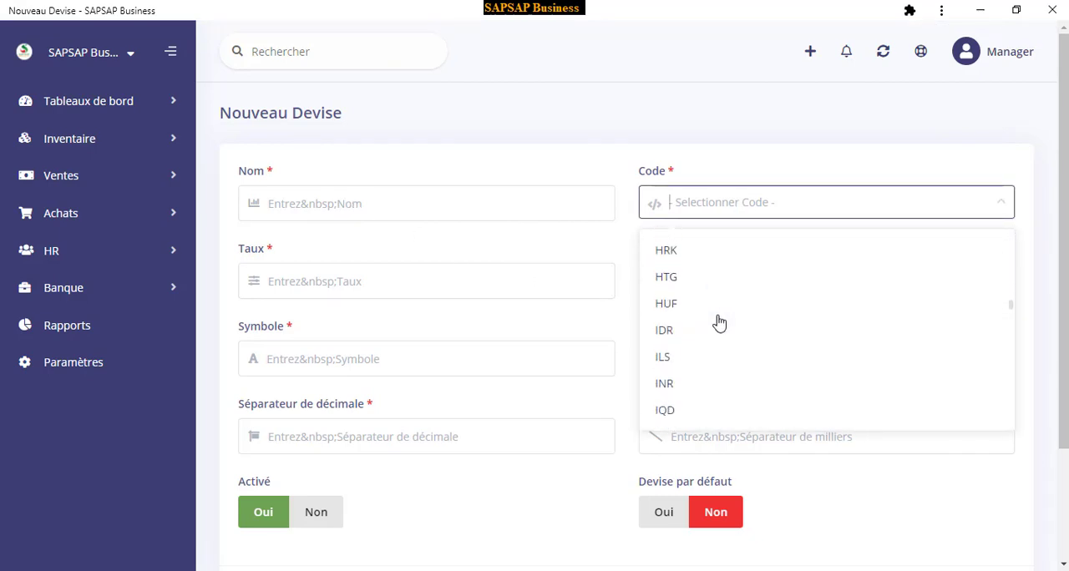
scroll(720, 324, "down", 15)
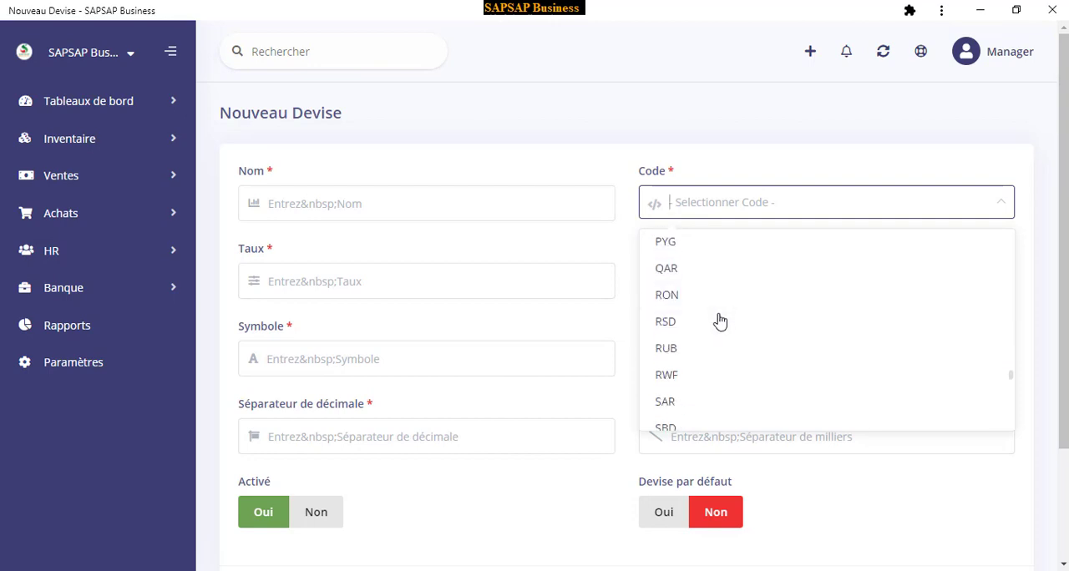
scroll(720, 322, "down", 15)
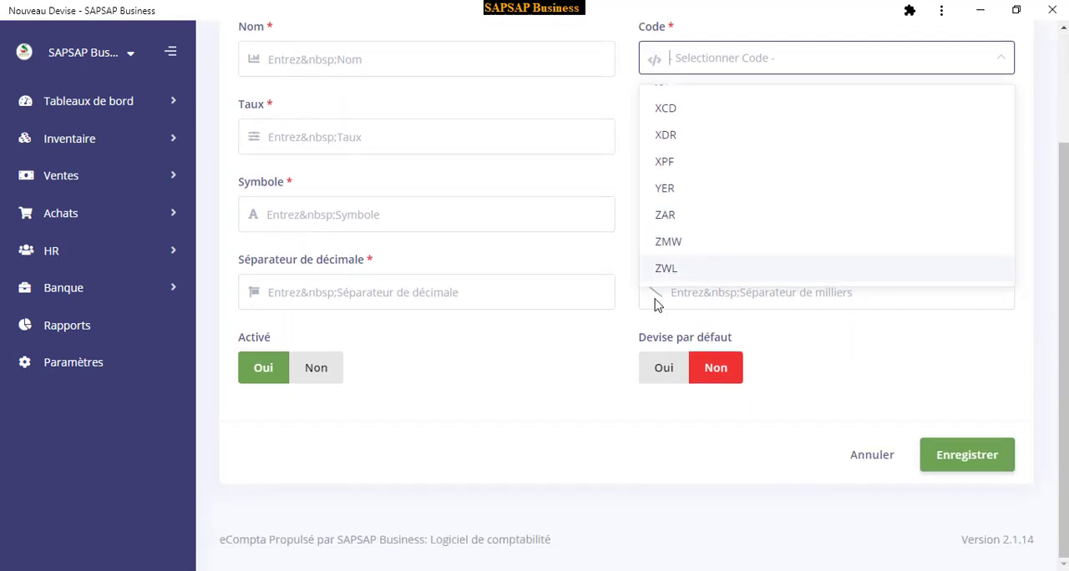
scroll(706, 239, "up", 5)
scroll(587, 208, "up", 2)
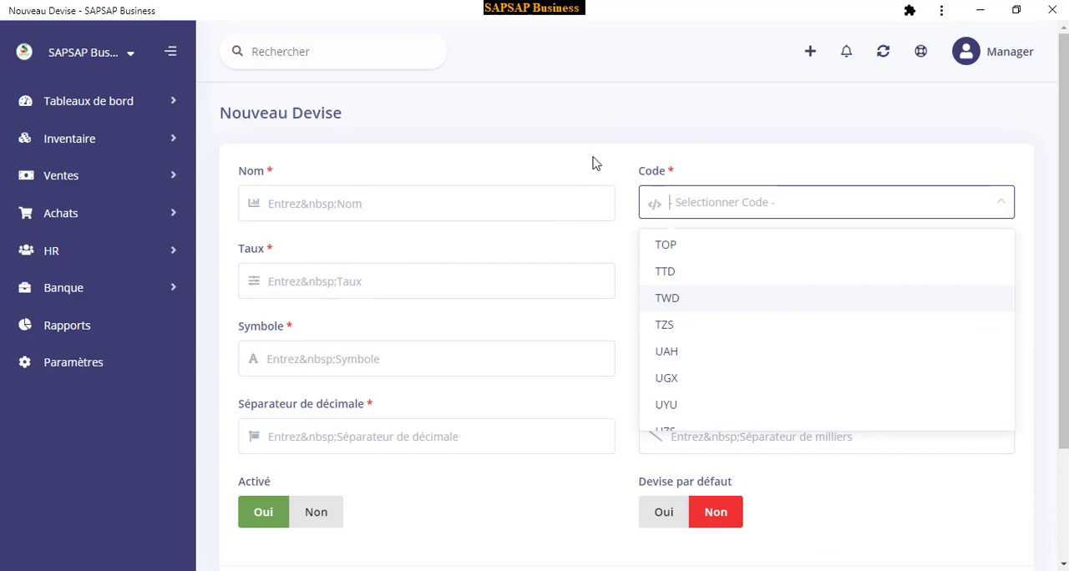
left_click(598, 165)
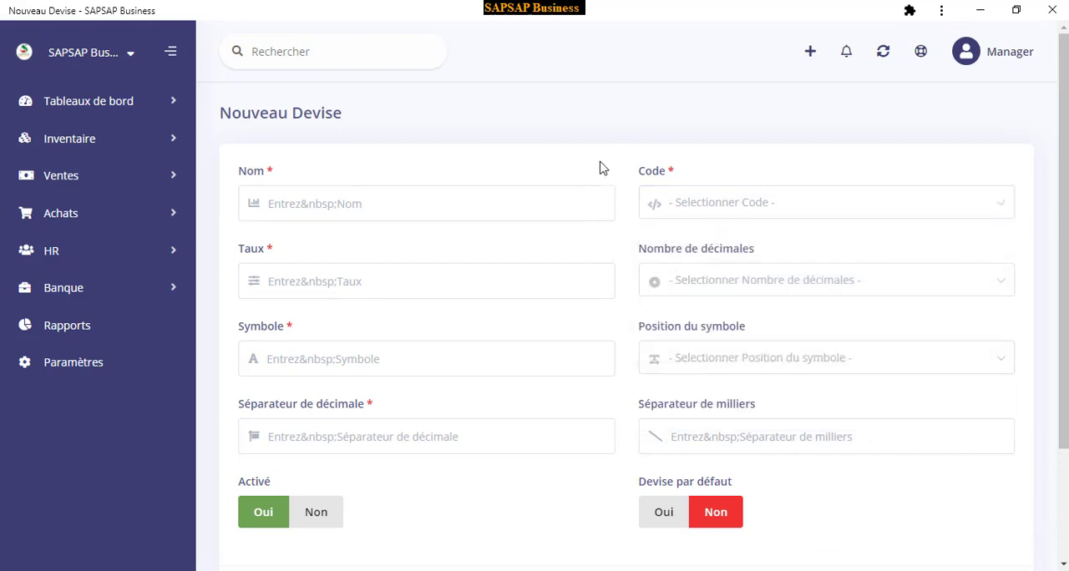
Examine the new currency's rate field and symbol position options, and return to the settings overview without saving
left_click(318, 285)
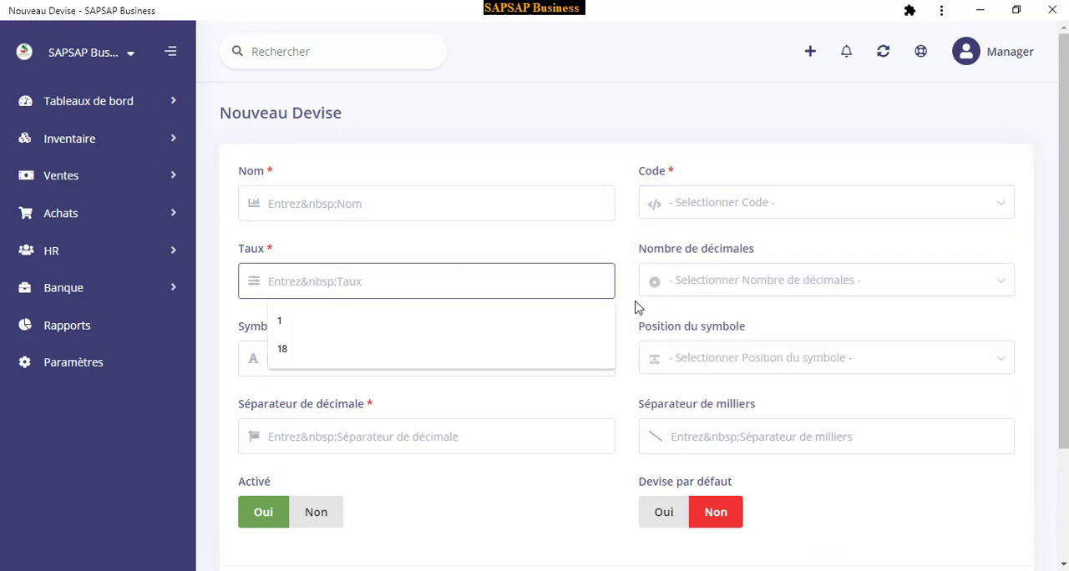
left_click(694, 368)
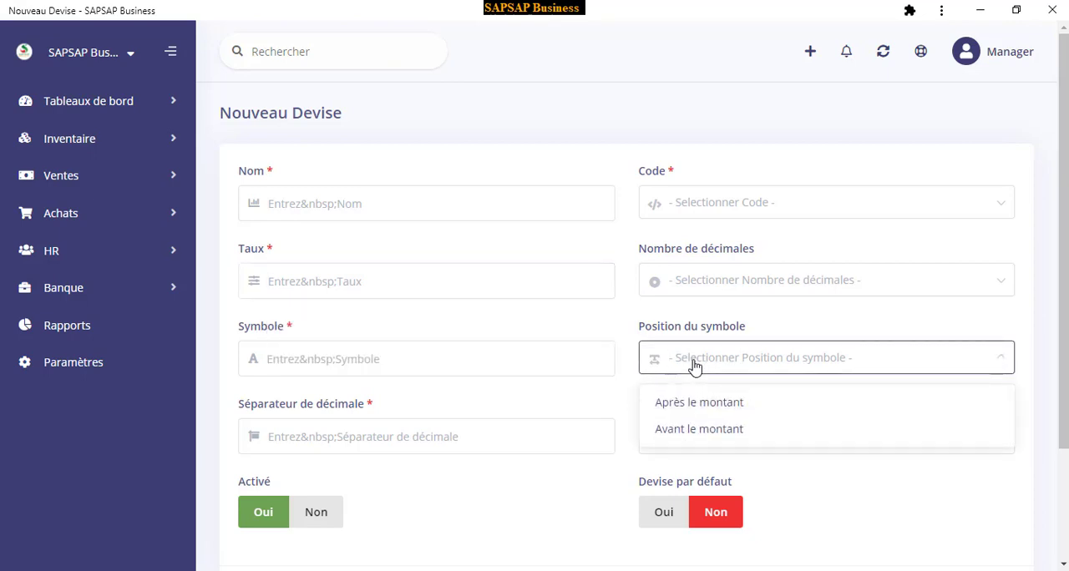
left_click(694, 367)
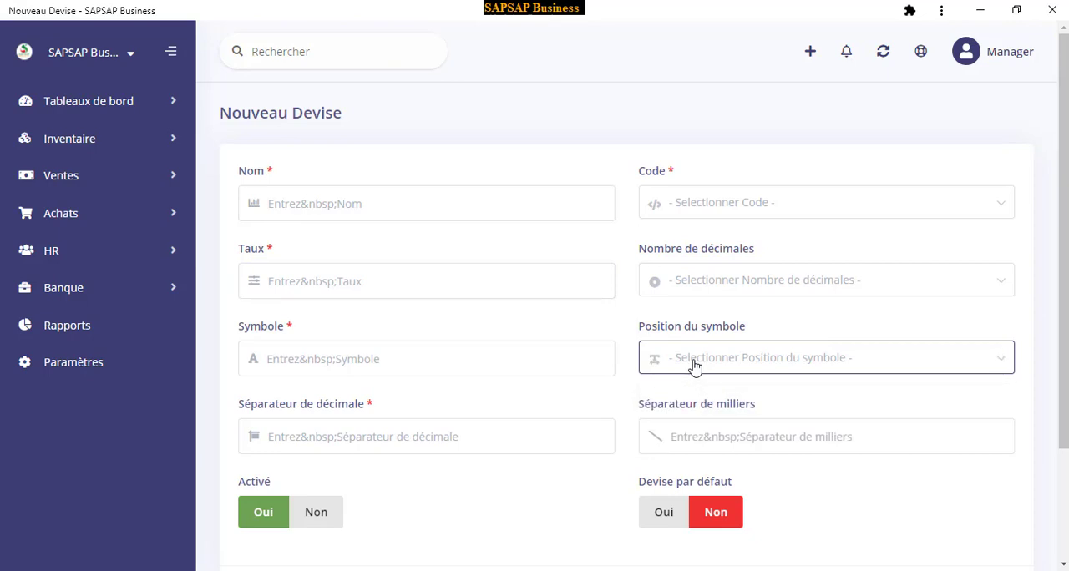
scroll(429, 368, "down", 3)
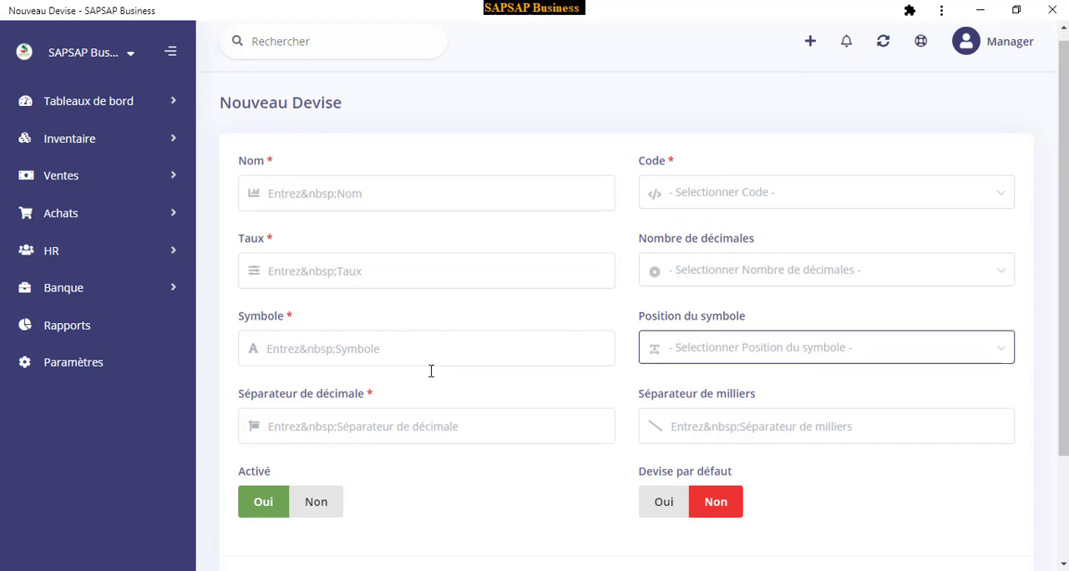
left_click(79, 366)
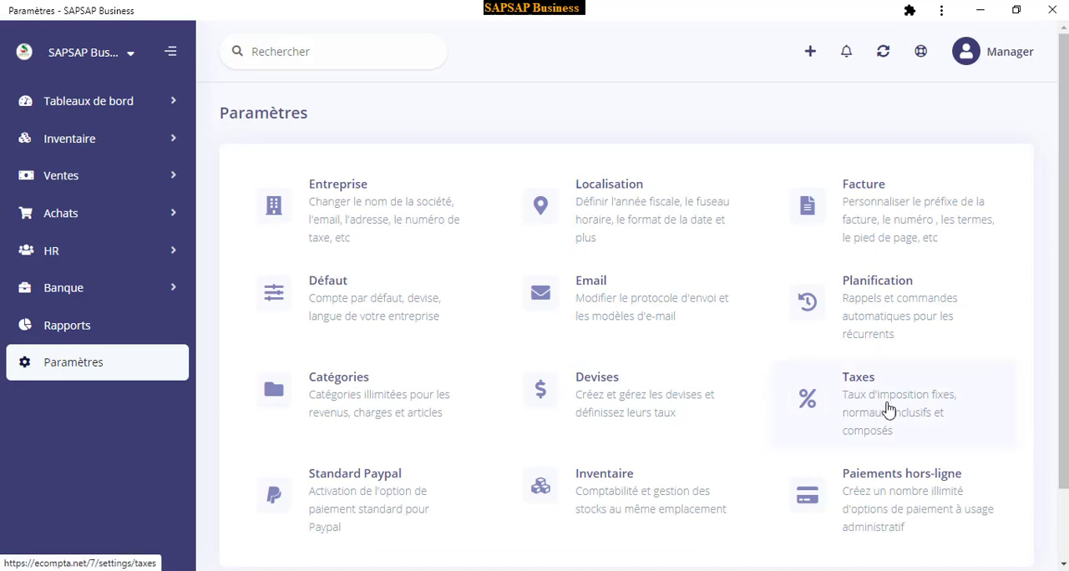
View the Paiements hors-ligne settings and return to the settings overview
scroll(890, 403, "down", 1)
left_click(874, 335)
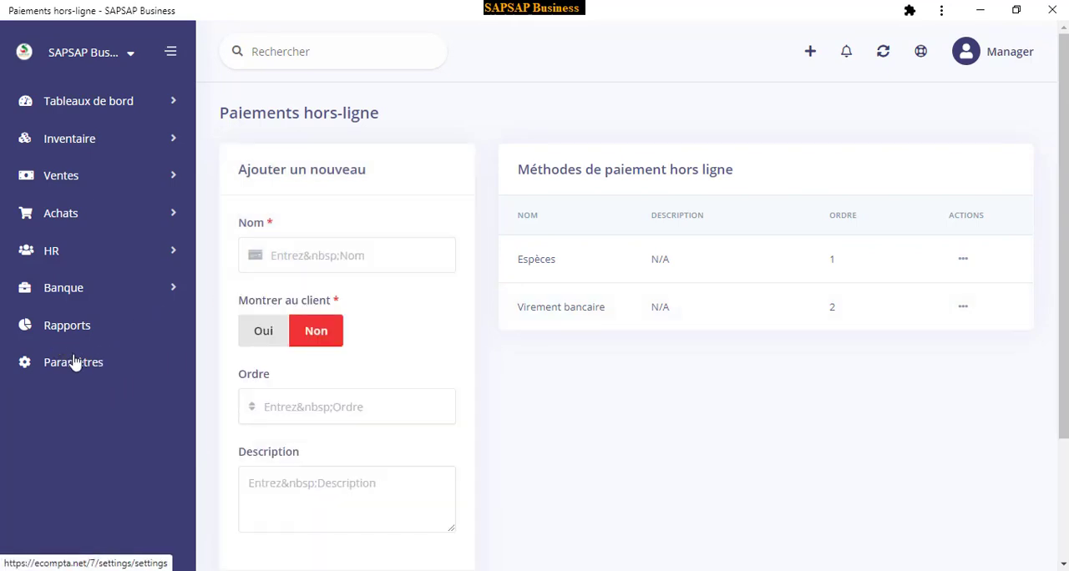
left_click(77, 365)
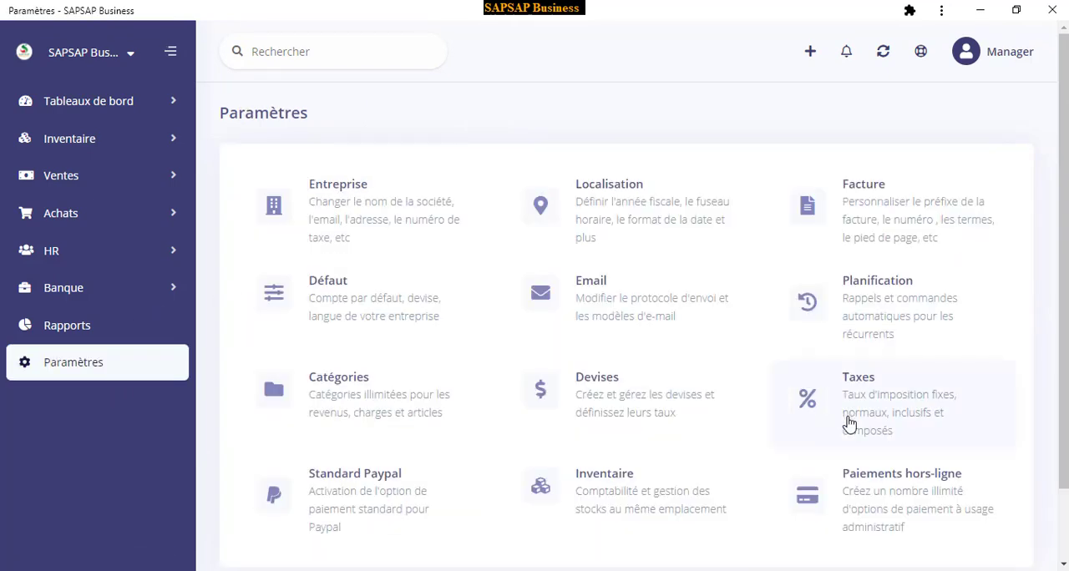
Start a new tax rate from the Taxes settings and name it TVA
left_click(883, 405)
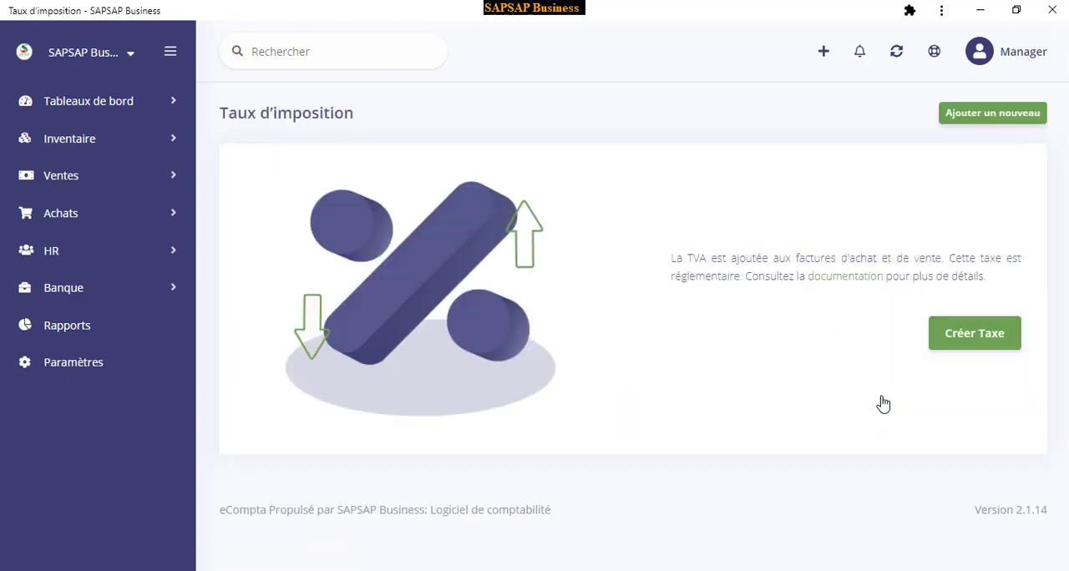
left_click(969, 342)
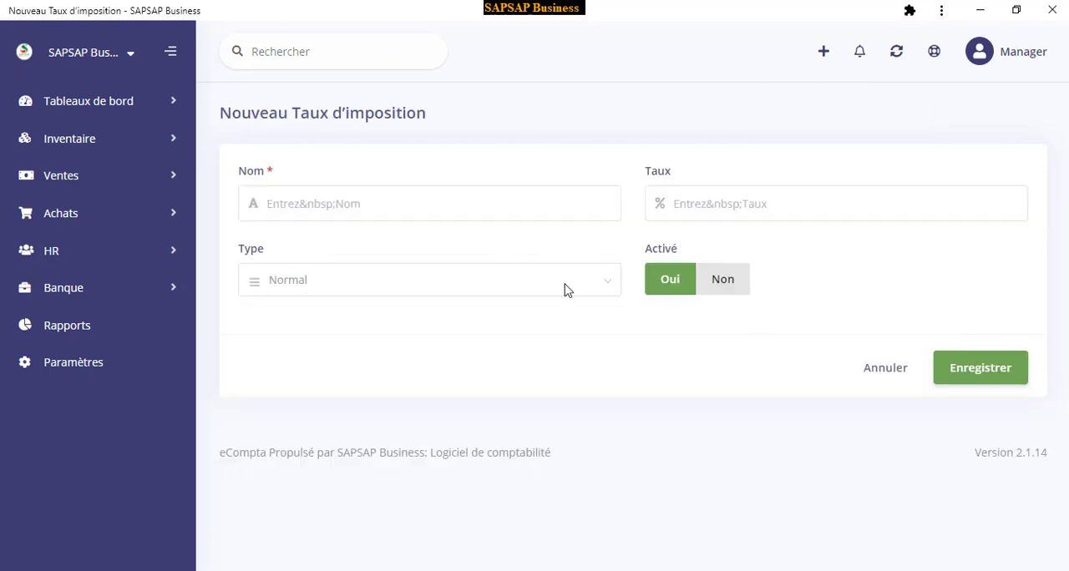
left_click(318, 199)
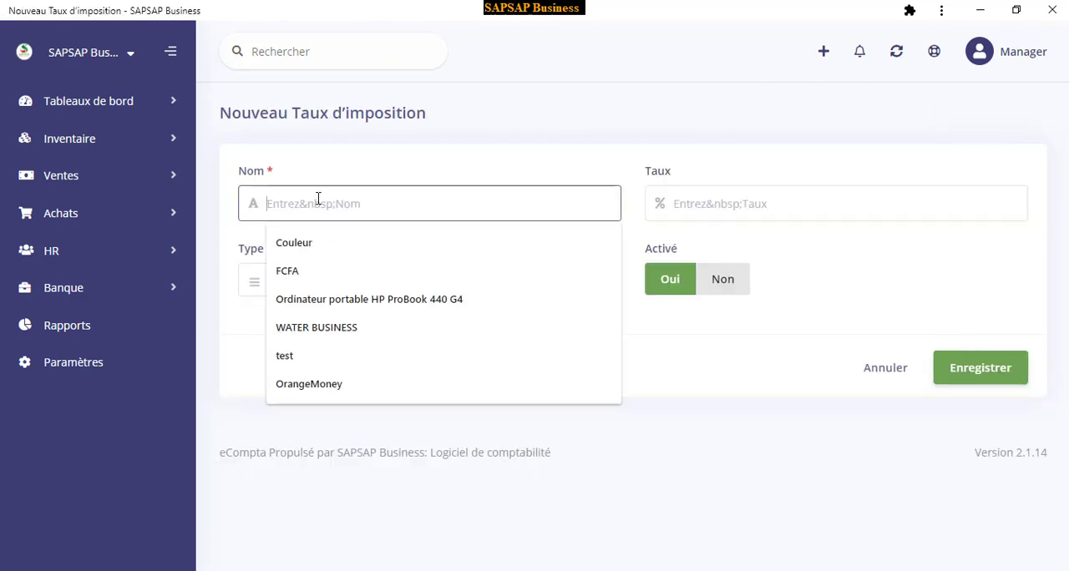
type("TVA")
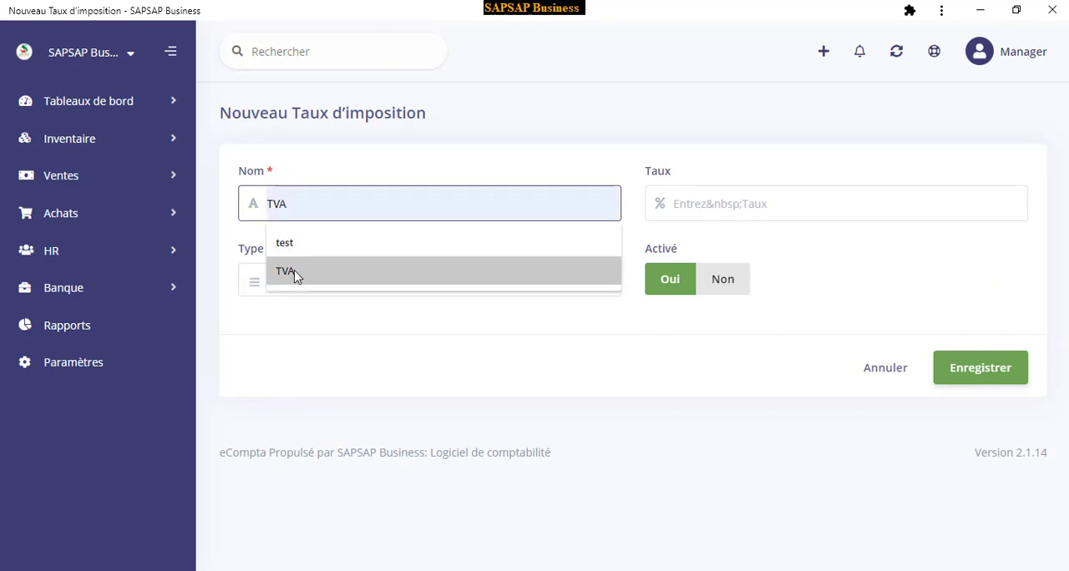
left_click(294, 271)
left_click(289, 280)
left_click(288, 279)
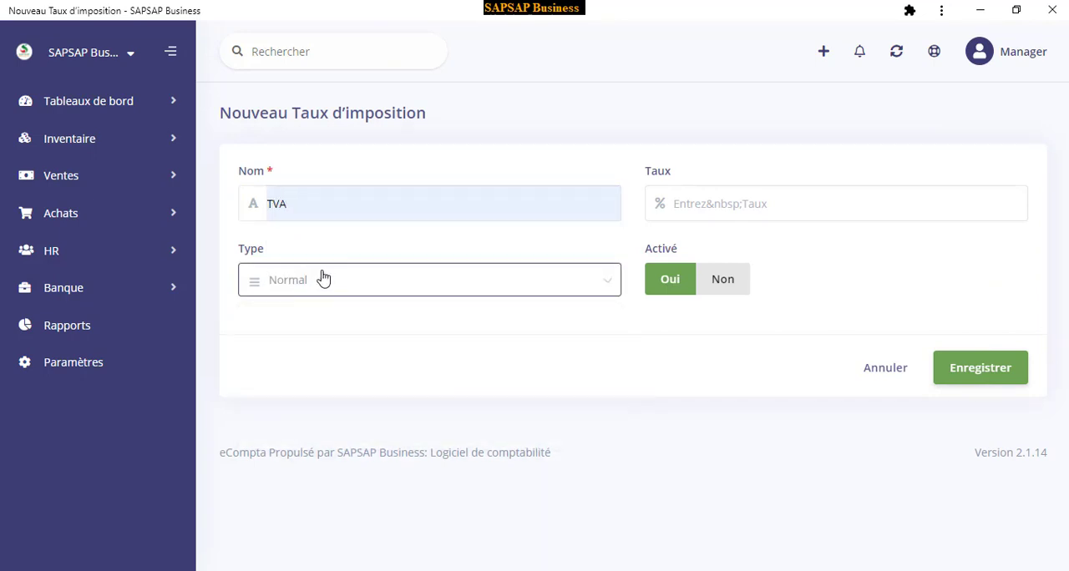
Review the tax type options, keep Normal, set the rate to 18 percent, and save the tax
left_click(279, 283)
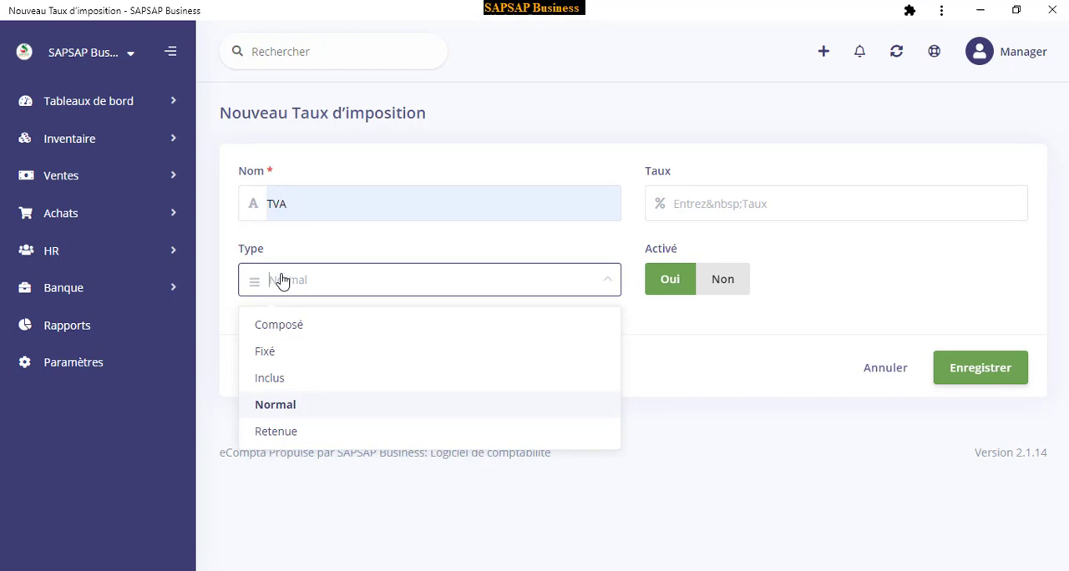
left_click(282, 280)
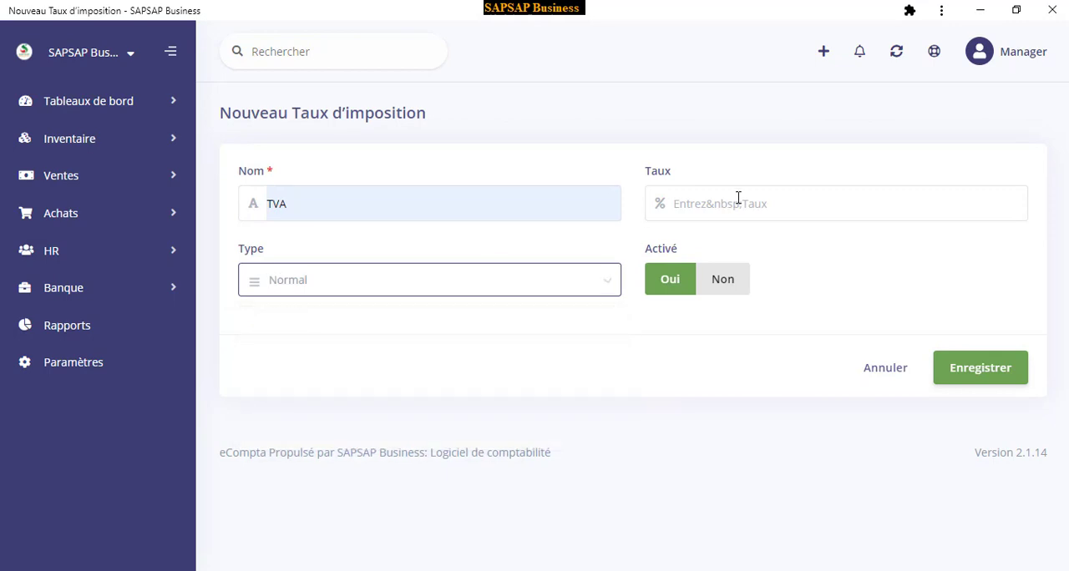
left_click(739, 201)
left_click(711, 273)
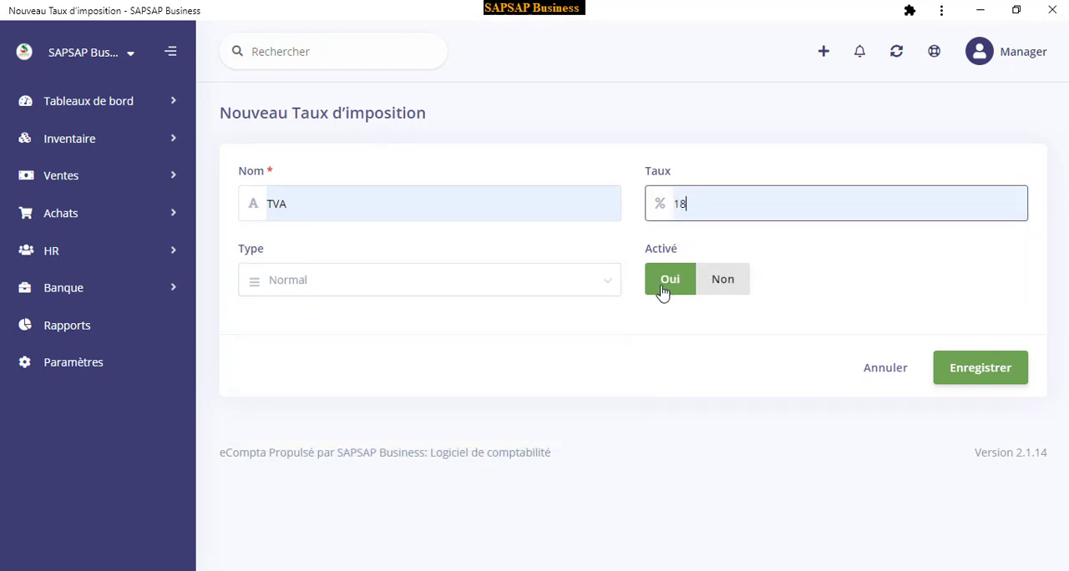
left_click(994, 375)
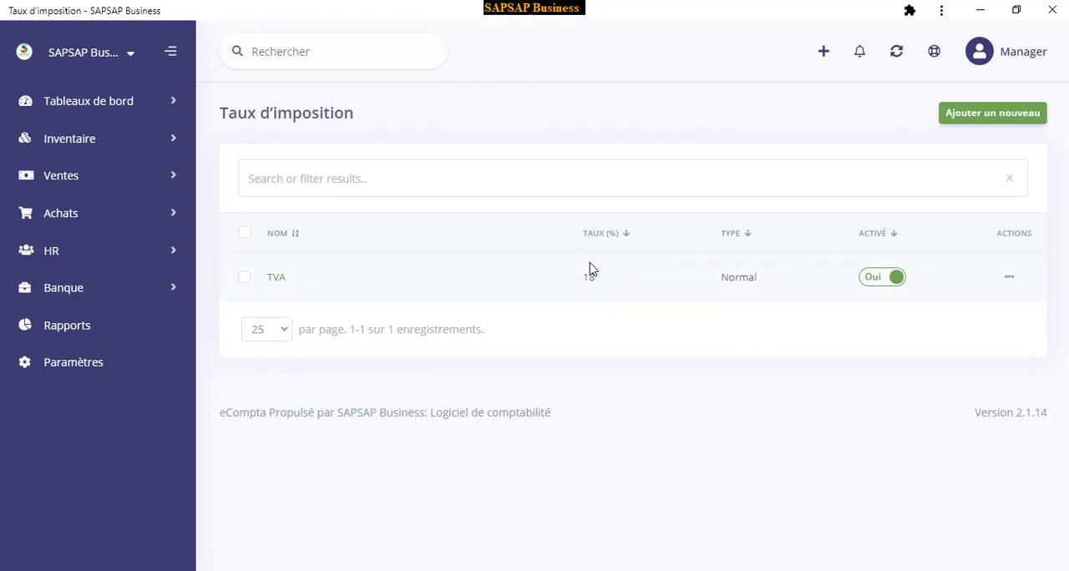
Open the Standard Paypal settings from the overview, look over their fields, and return to the settings overview
left_click(84, 364)
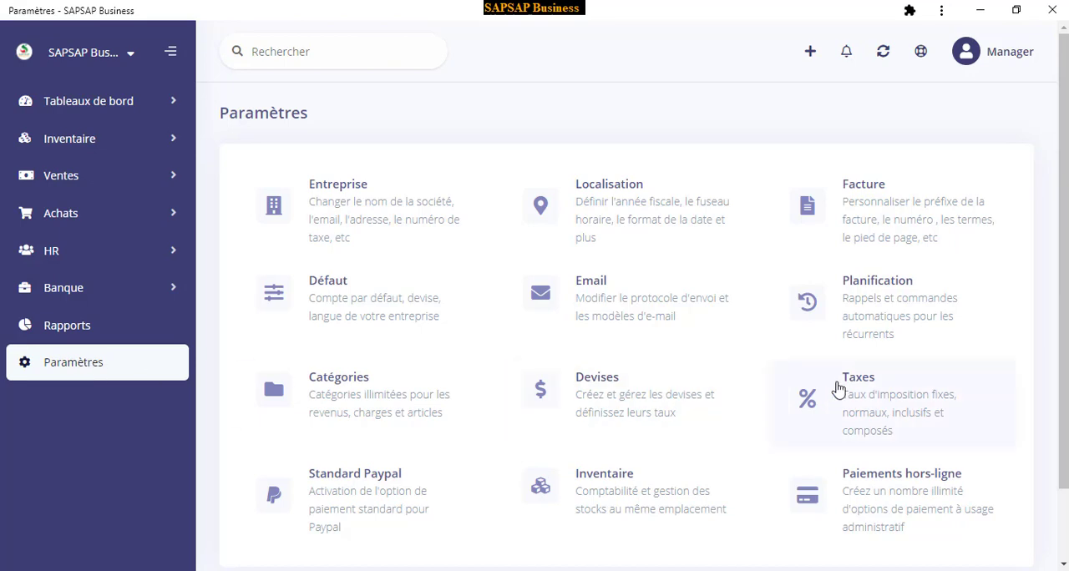
scroll(890, 405, "down", 1)
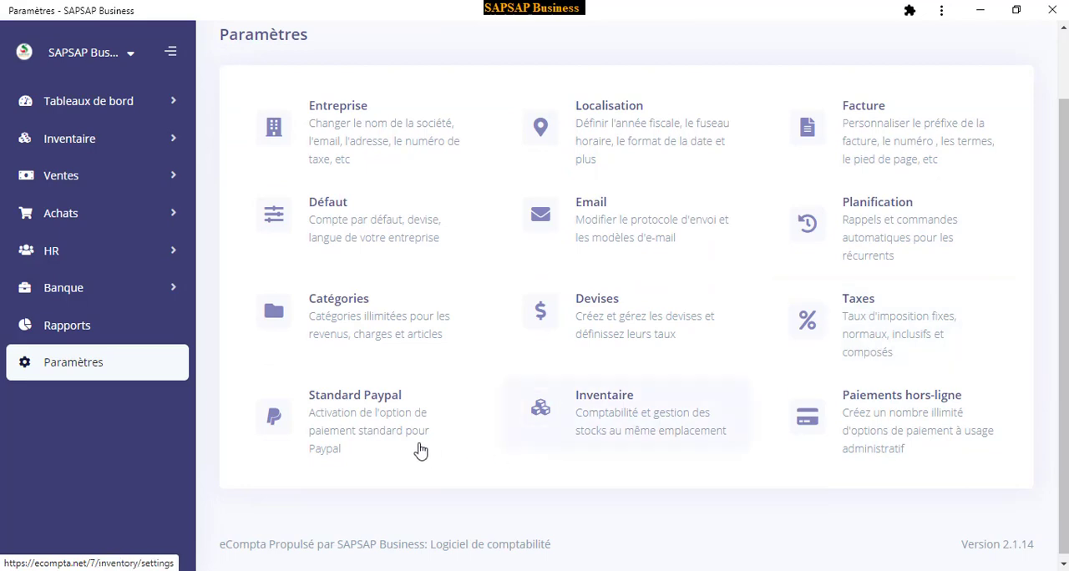
left_click(365, 422)
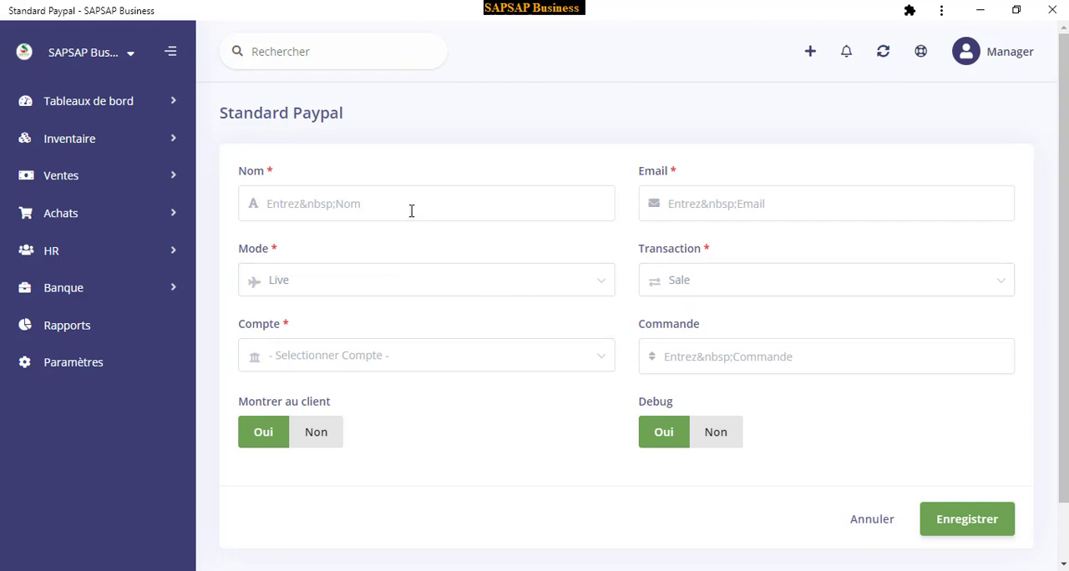
left_click(76, 365)
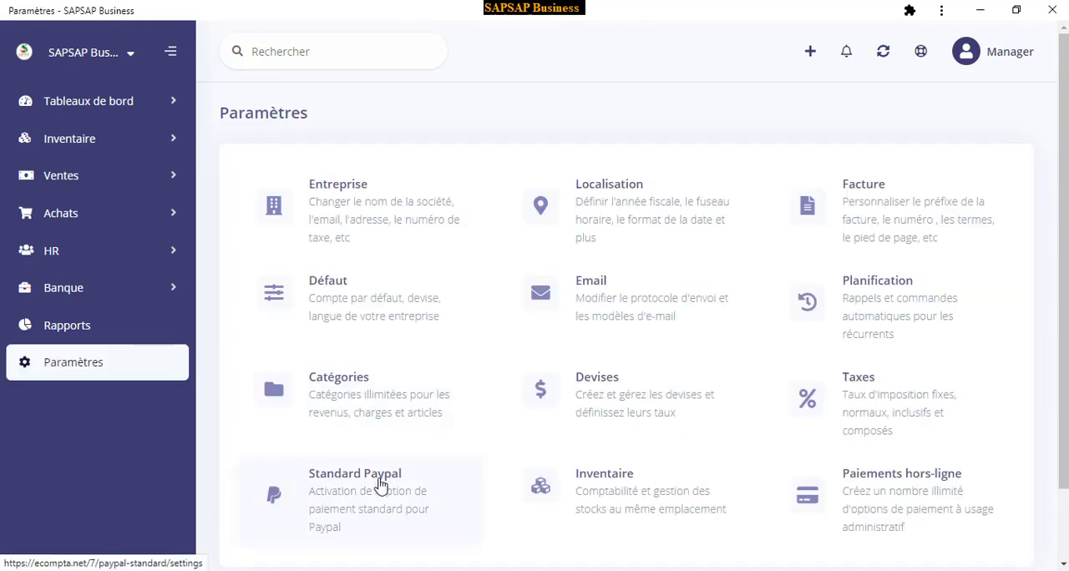
Open the Inventaire settings, review the default warehouse choices, enable Suivre l'inventaire, and save the settings
scroll(381, 447, "down", 2)
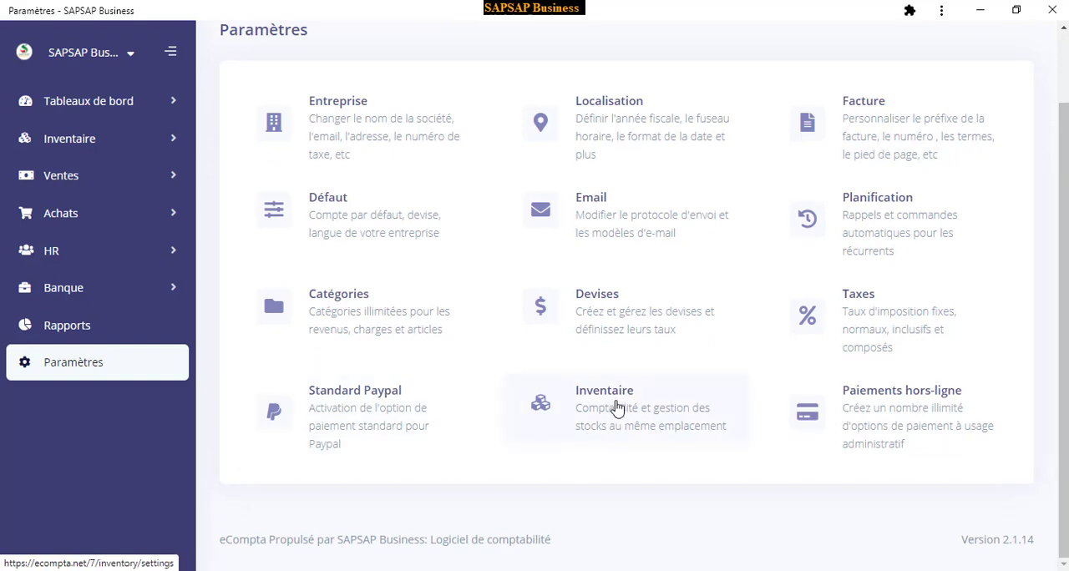
left_click(610, 405)
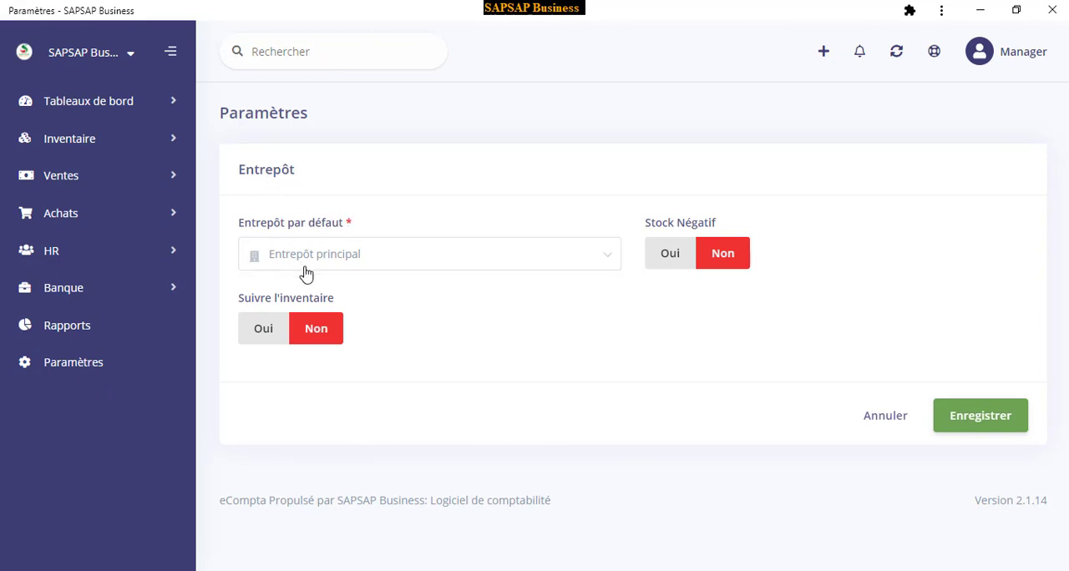
left_click(379, 258)
left_click(379, 258)
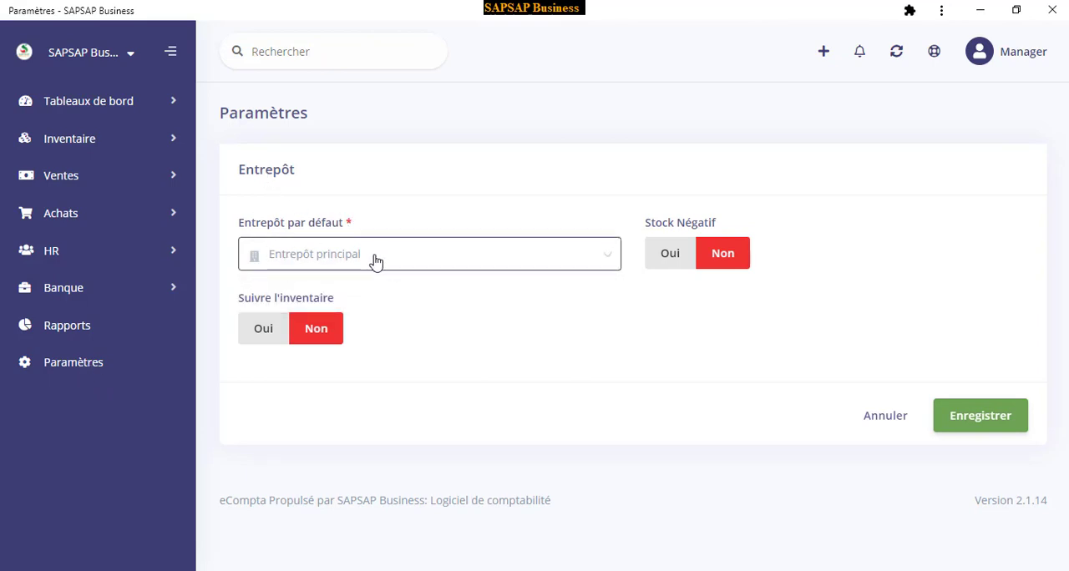
left_click(375, 259)
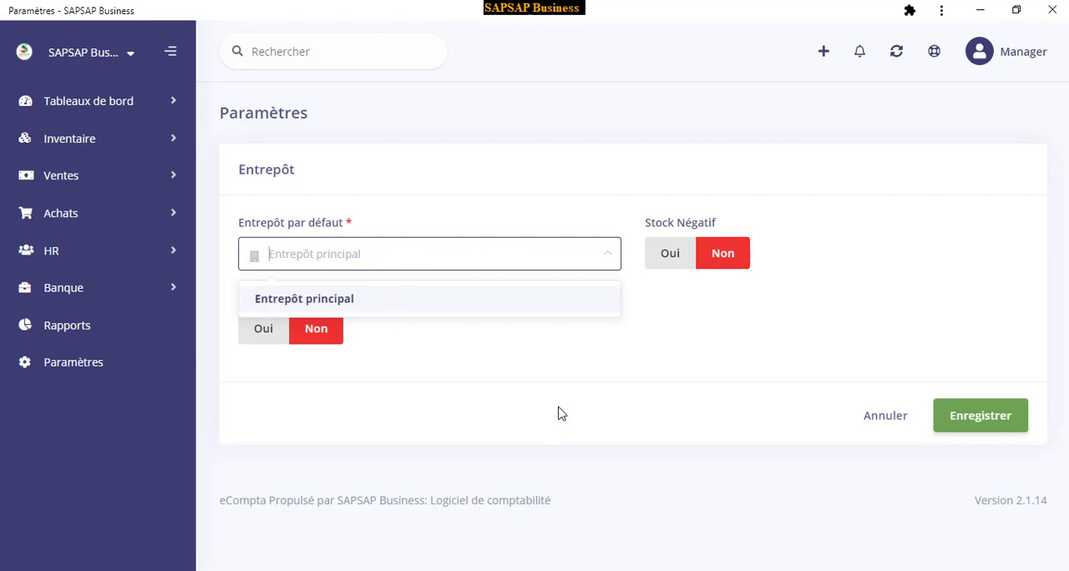
left_click(591, 414)
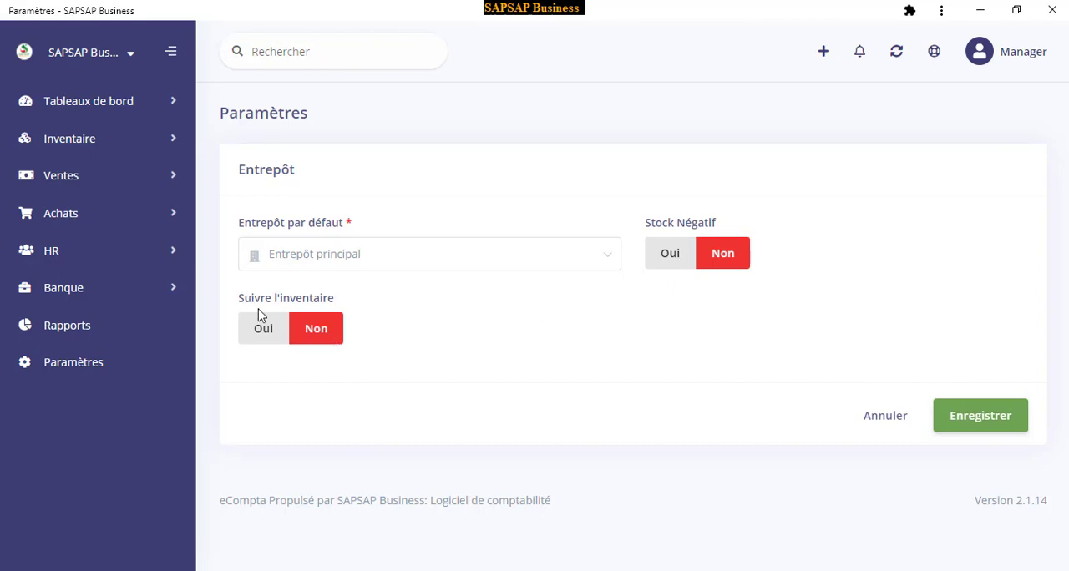
left_click(262, 331)
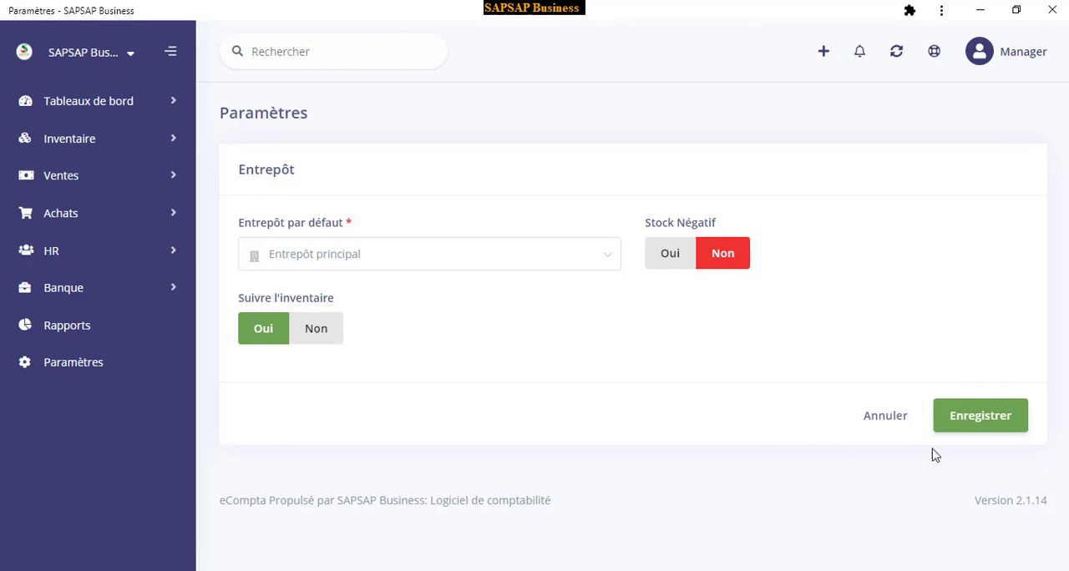
left_click(979, 423)
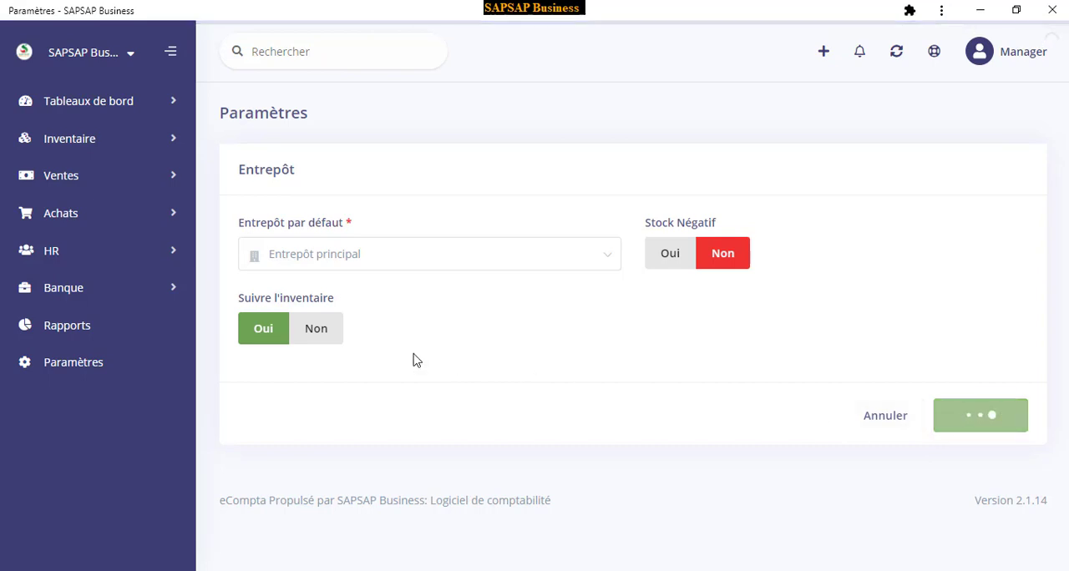
Add an offline payment method named OrangeMoney with order 3 in the Paiements hors-ligne settings and save it
scroll(704, 423, "down", 1)
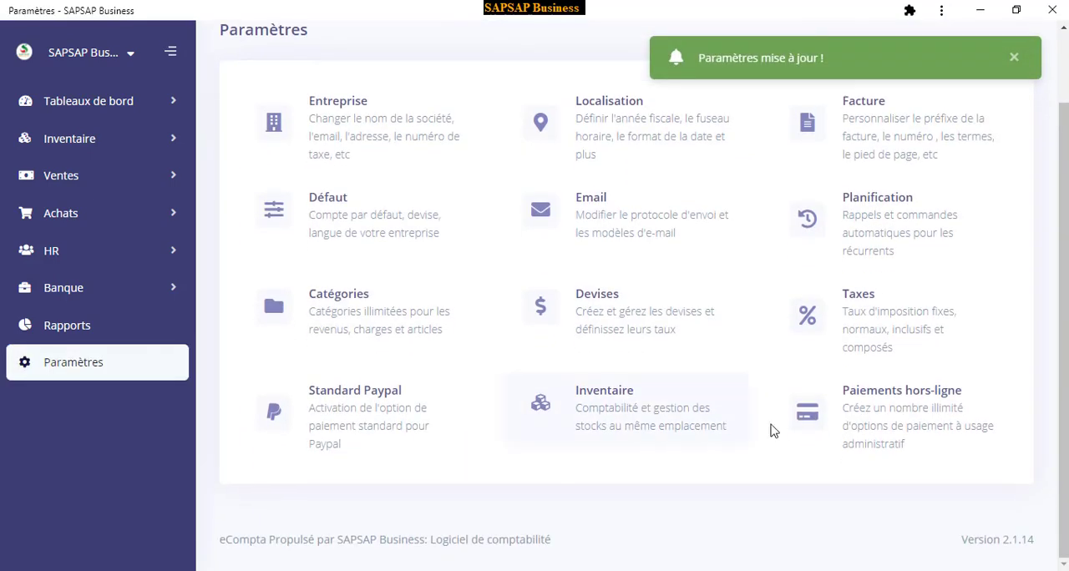
left_click(887, 418)
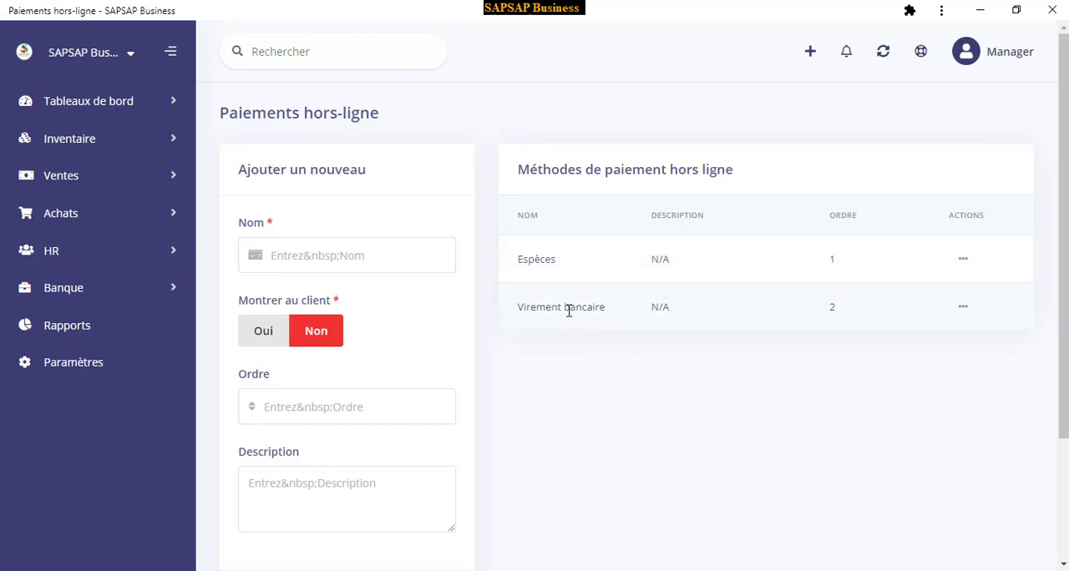
left_click(299, 259)
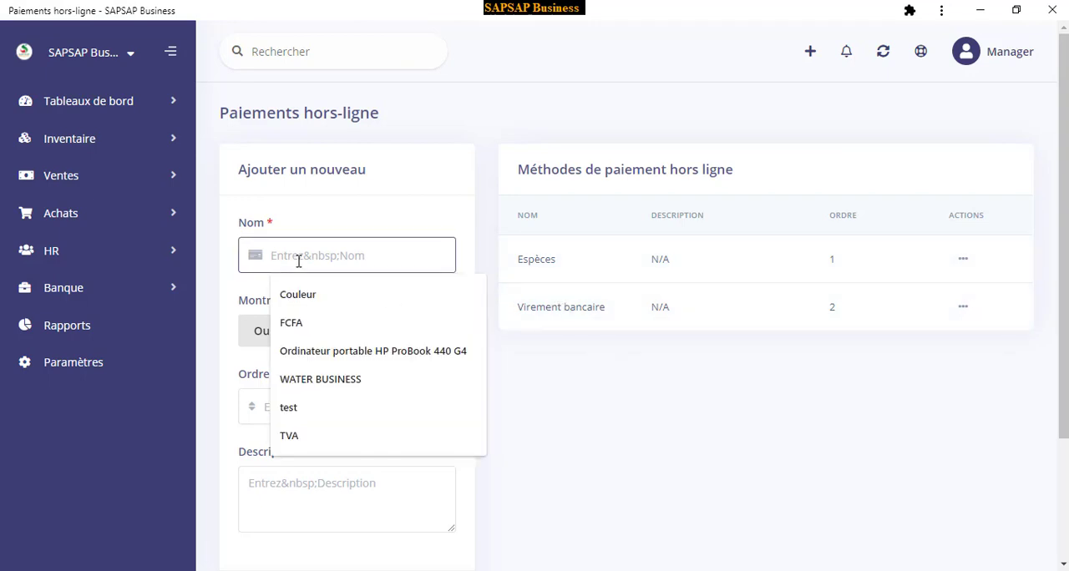
type("oney")
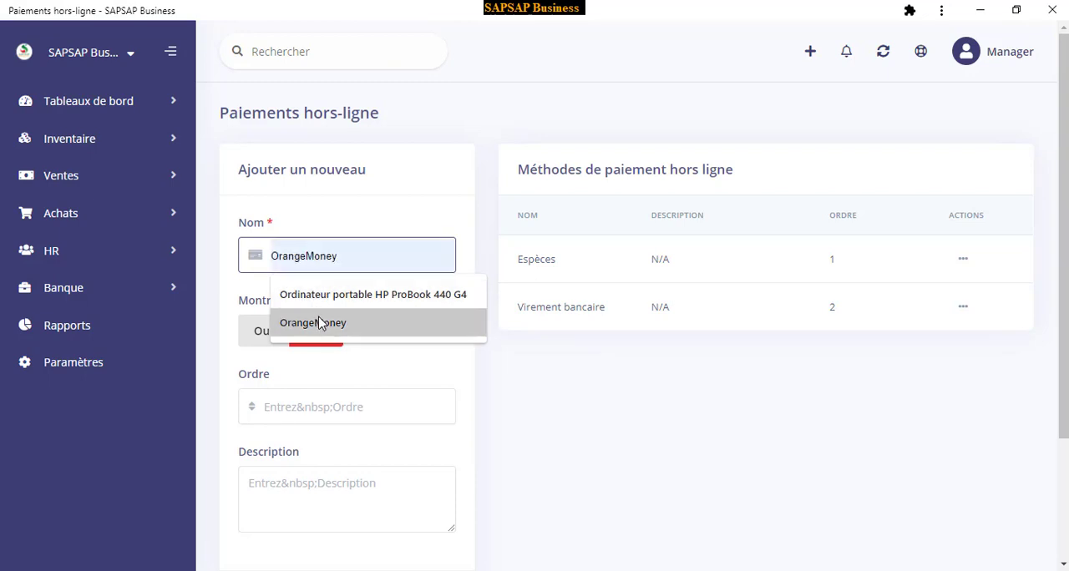
left_click(318, 321)
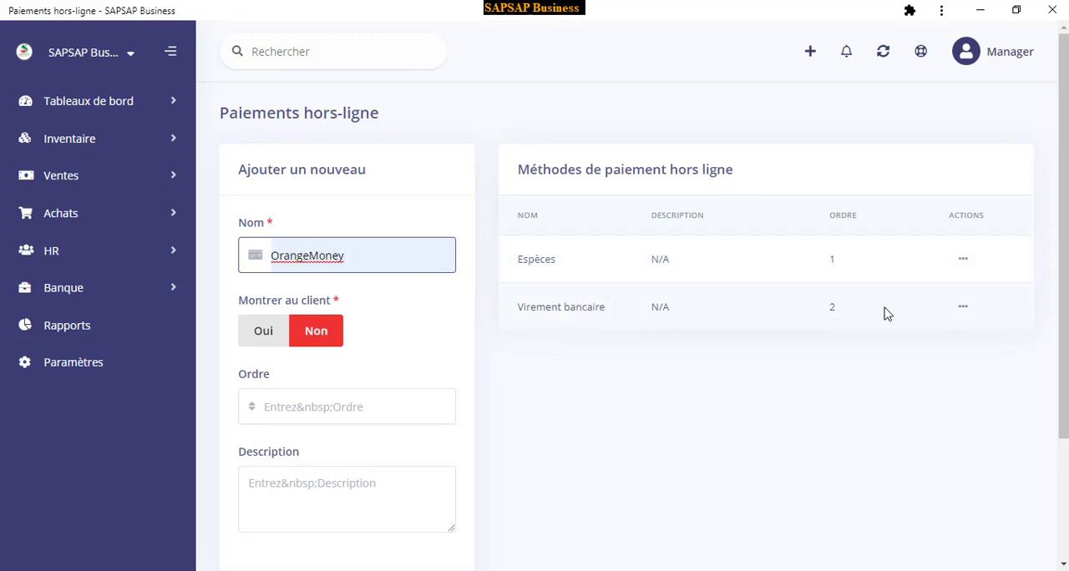
left_click(291, 410)
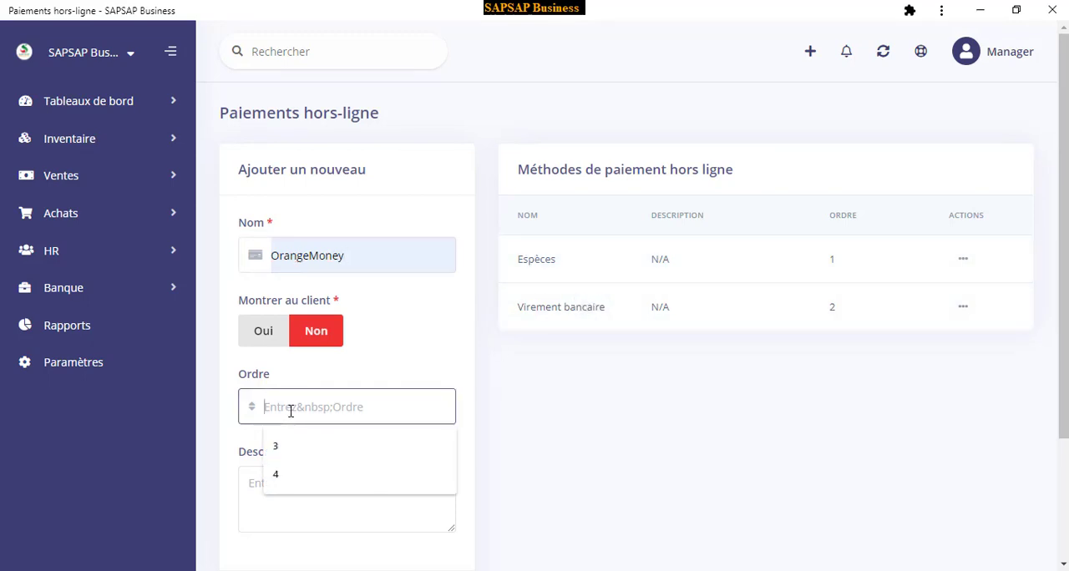
type("3")
scroll(493, 439, "down", 2)
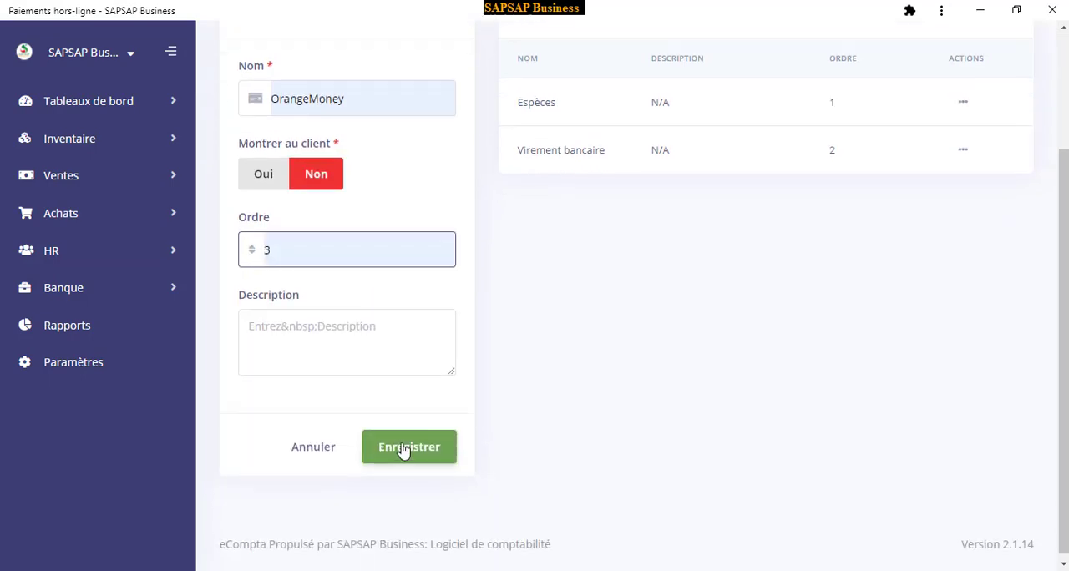
left_click(402, 449)
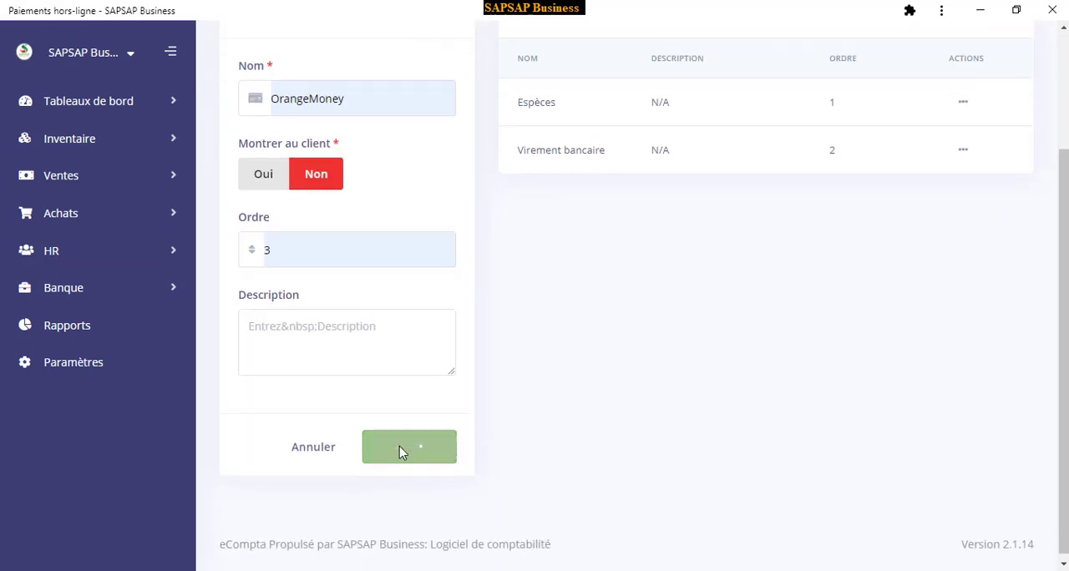
Add another offline payment method named MoovMoney with order 4 and save it
left_click(286, 258)
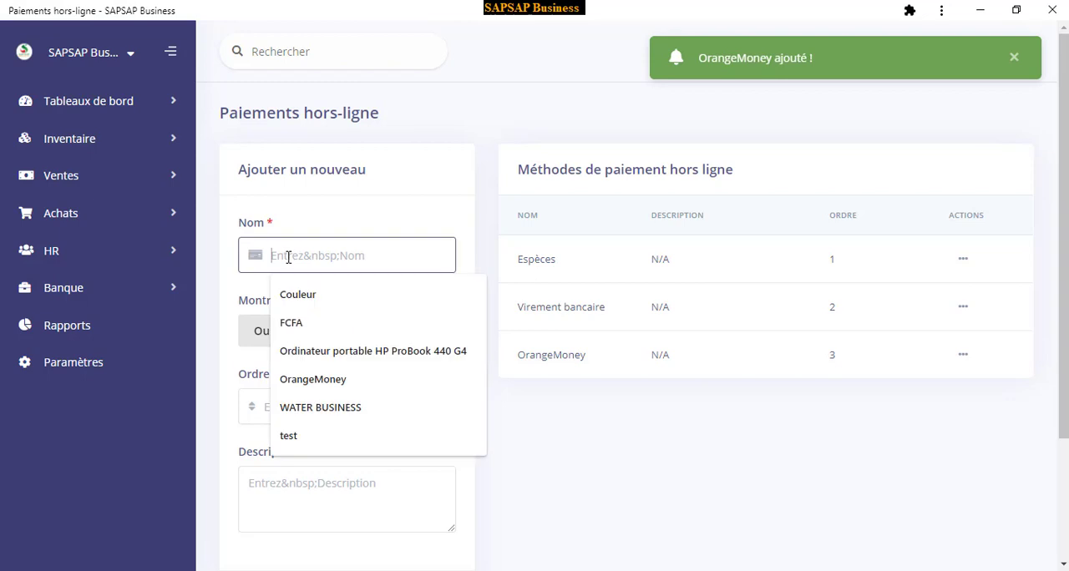
type("m")
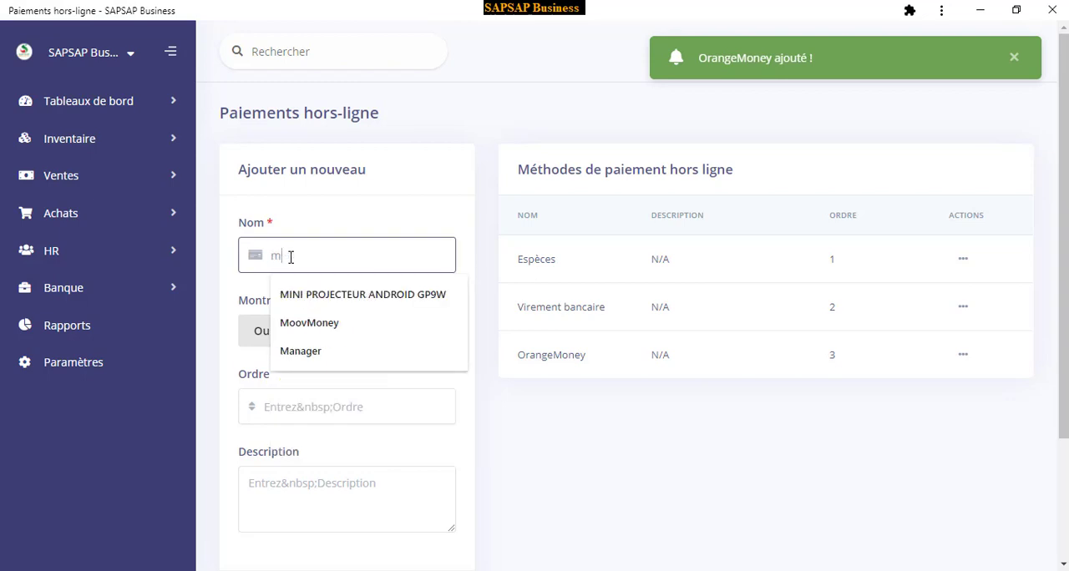
left_click(323, 329)
left_click(303, 409)
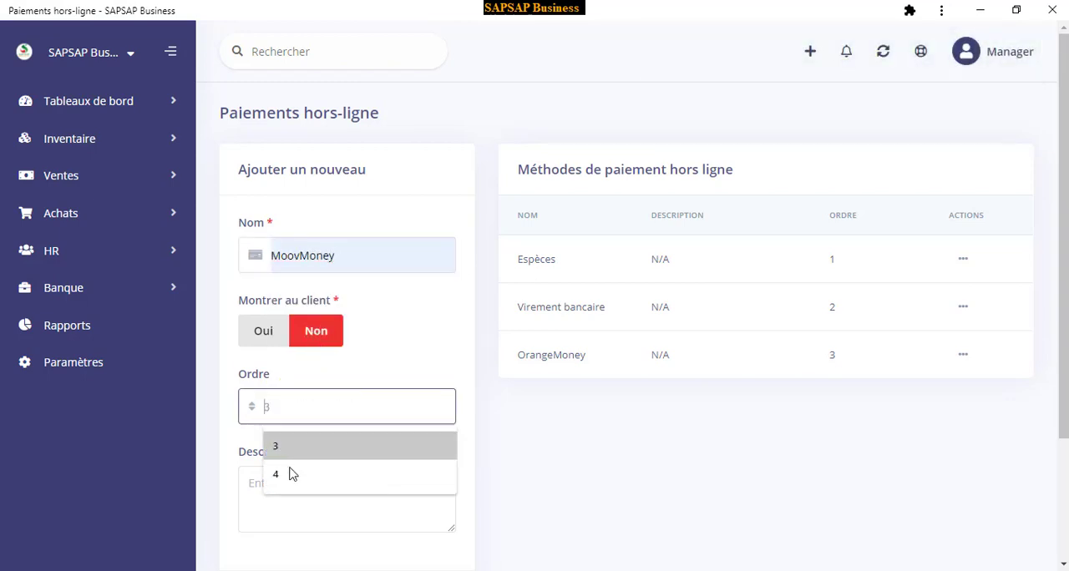
left_click(284, 475)
scroll(375, 460, "down", 2)
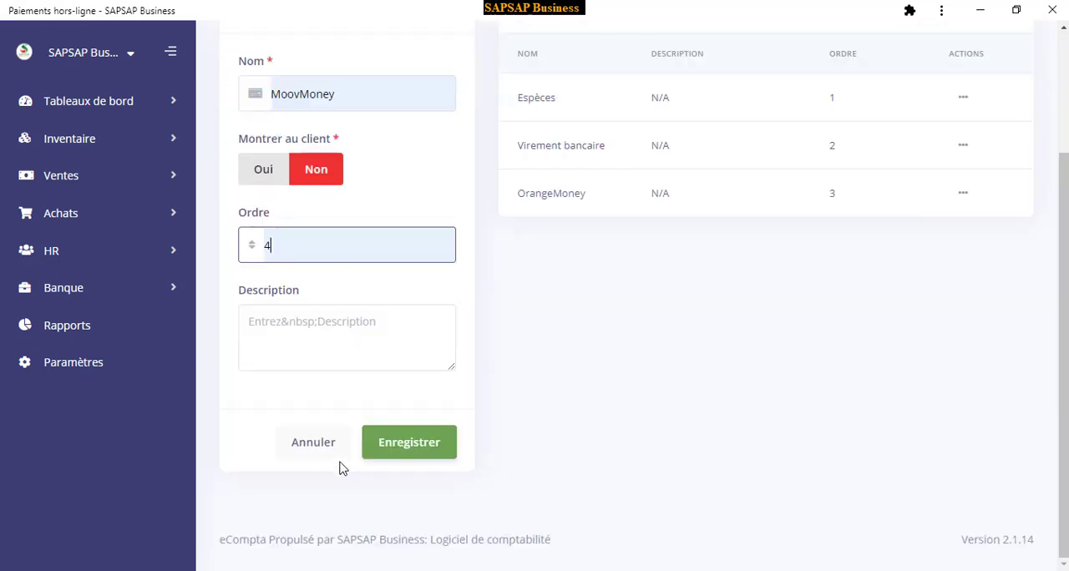
left_click(416, 448)
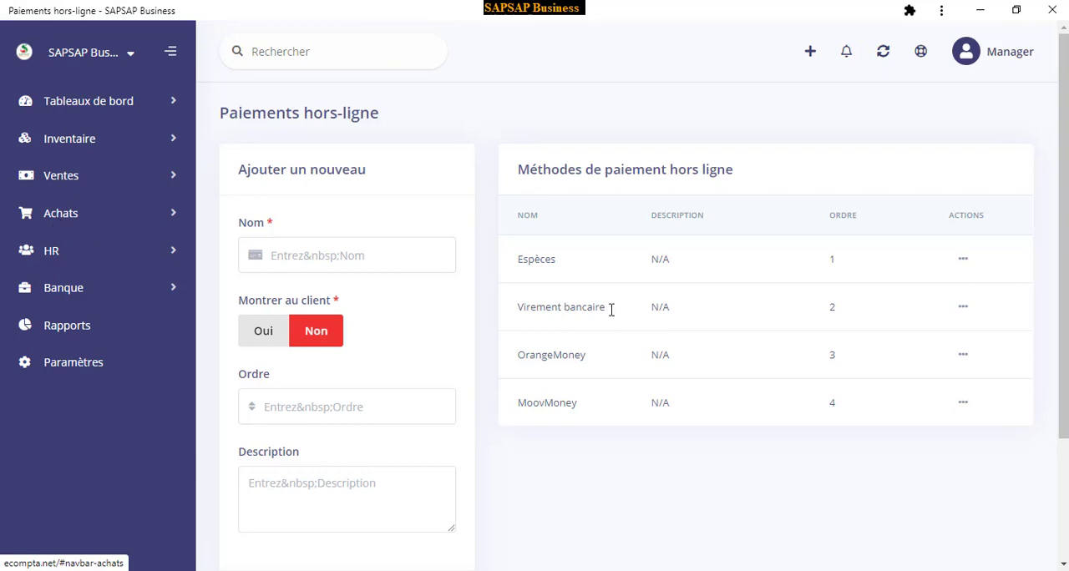
Return to the settings overview and look over its categories, the Tableaux de bord entries, and the list of companies
left_click(57, 367)
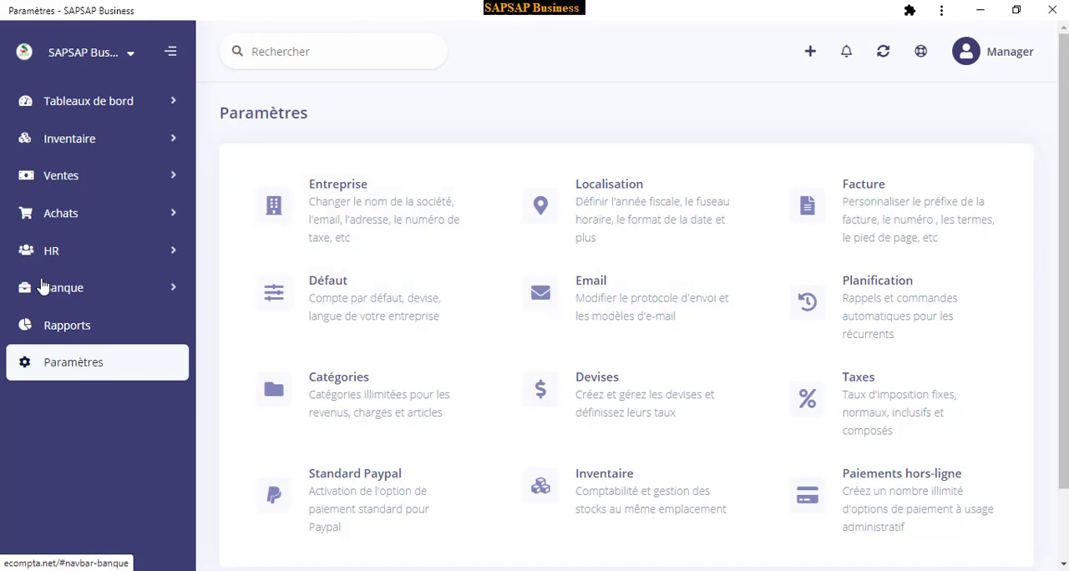
scroll(484, 375, "down", 2)
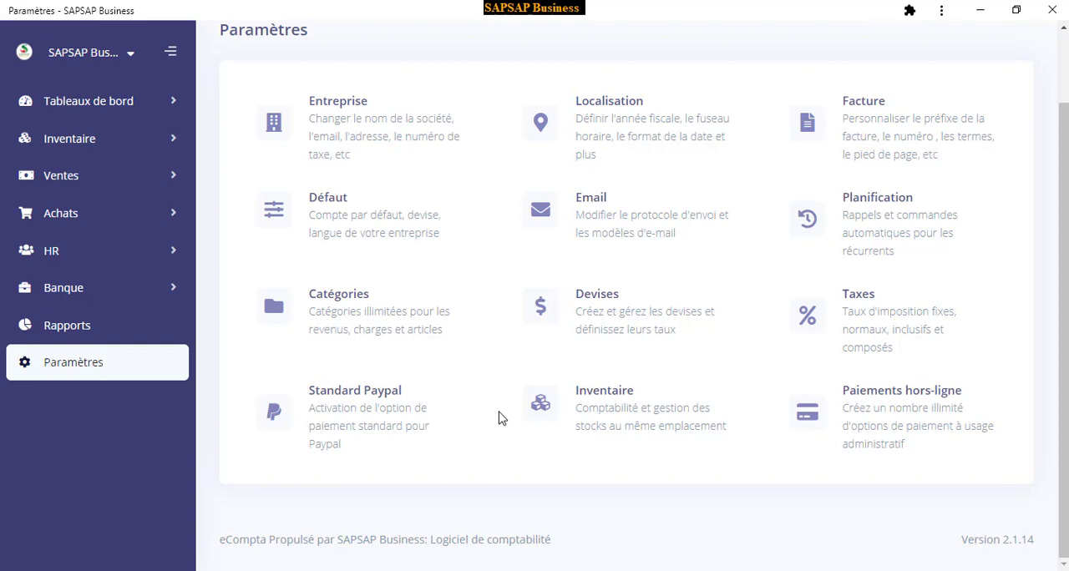
left_click(83, 113)
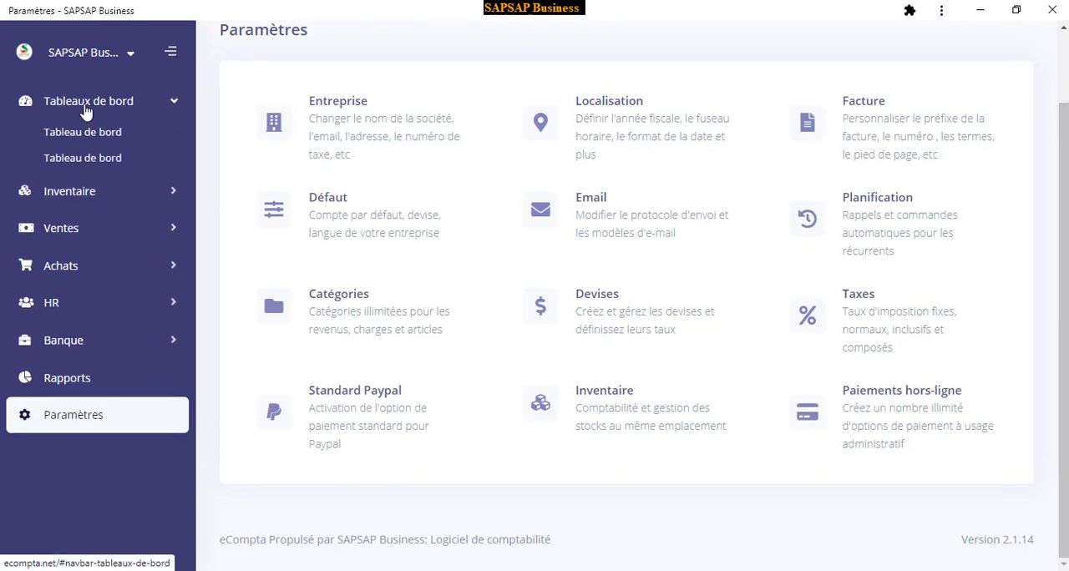
left_click(85, 107)
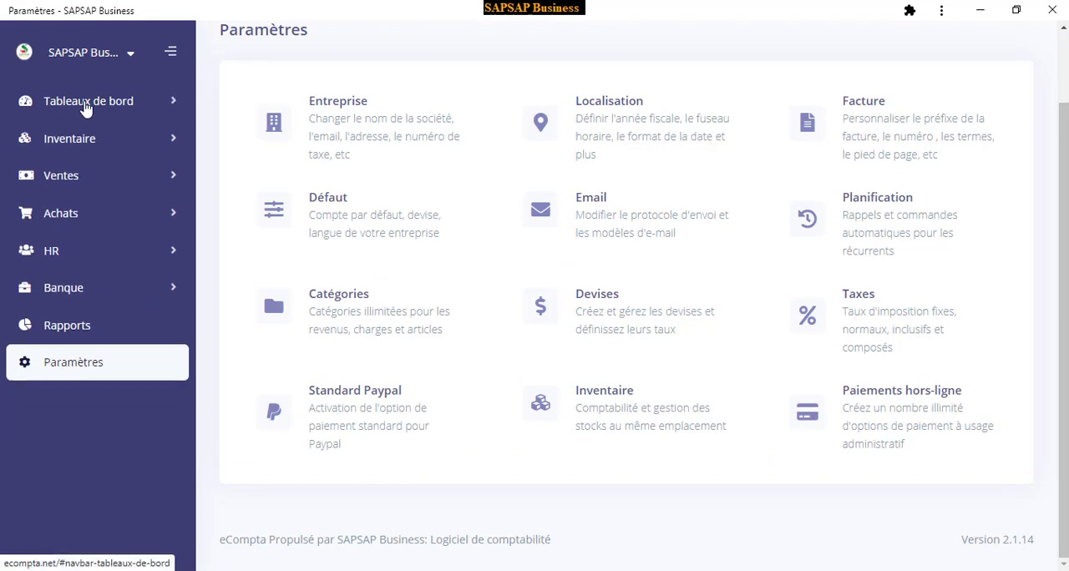
scroll(75, 200, "up", 1)
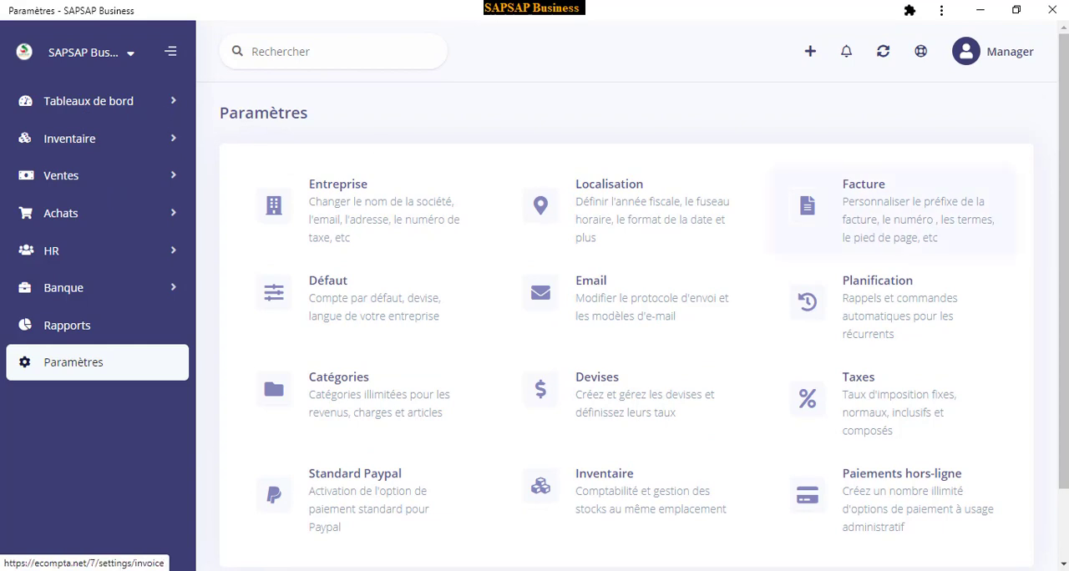
left_click(73, 56)
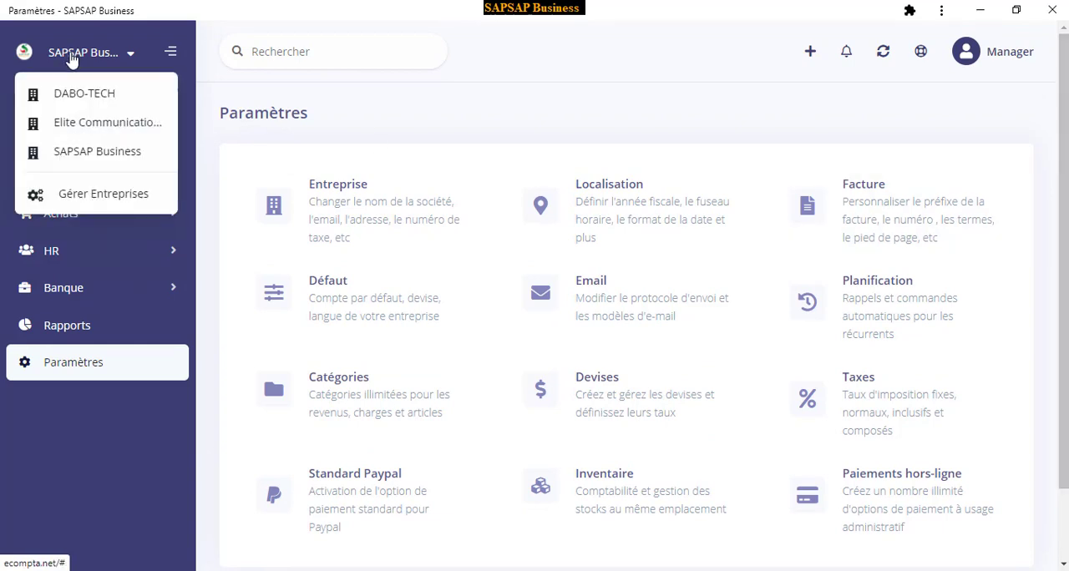
left_click(73, 57)
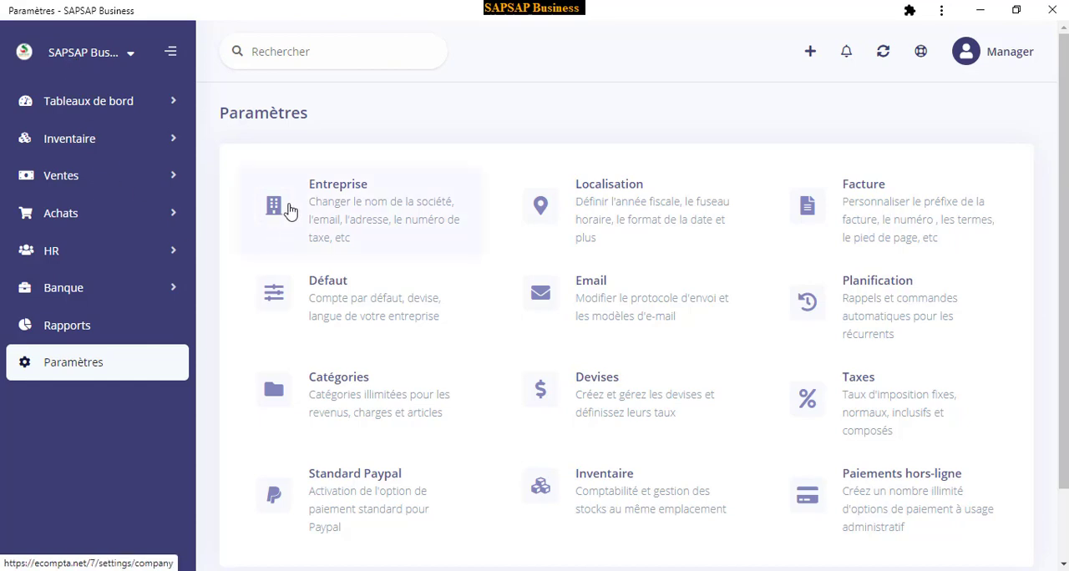
scroll(677, 376, "down", 2)
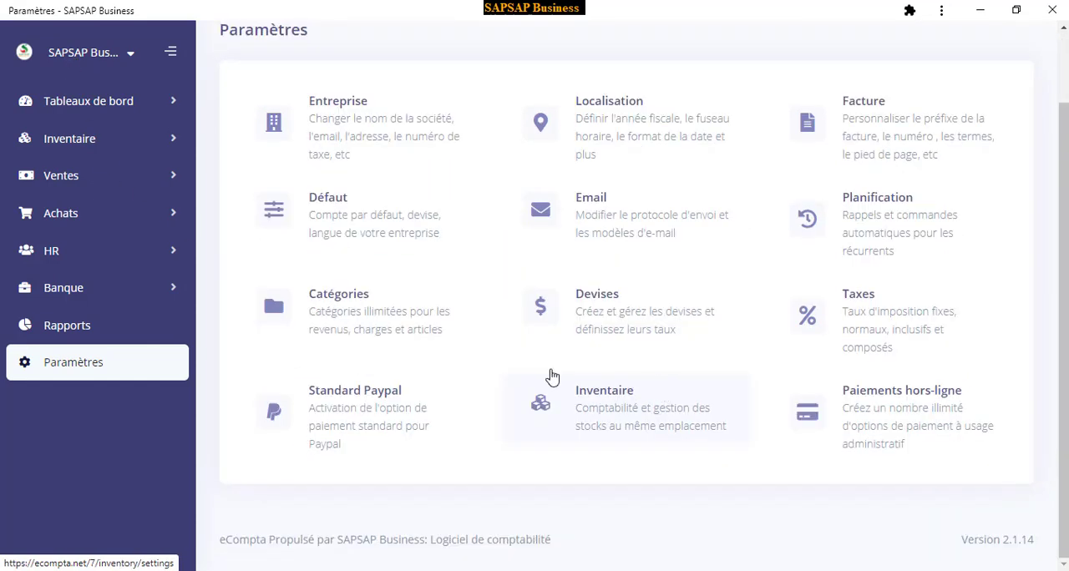
scroll(226, 164, "up", 2)
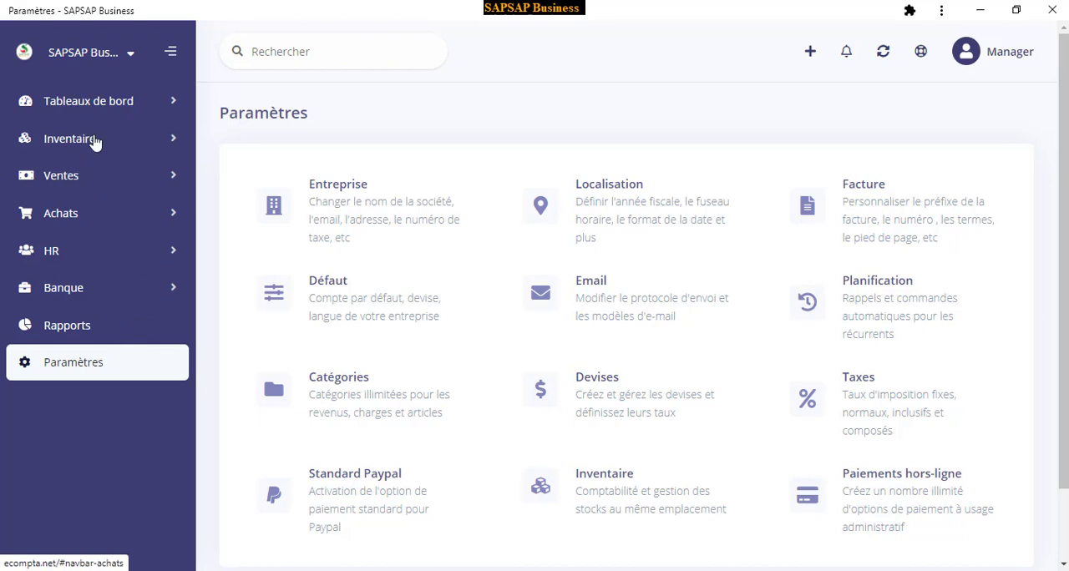
Select the SAPSAP Business company and look through its dashboard totals, cash flow chart, category charts and account balances
left_click(87, 65)
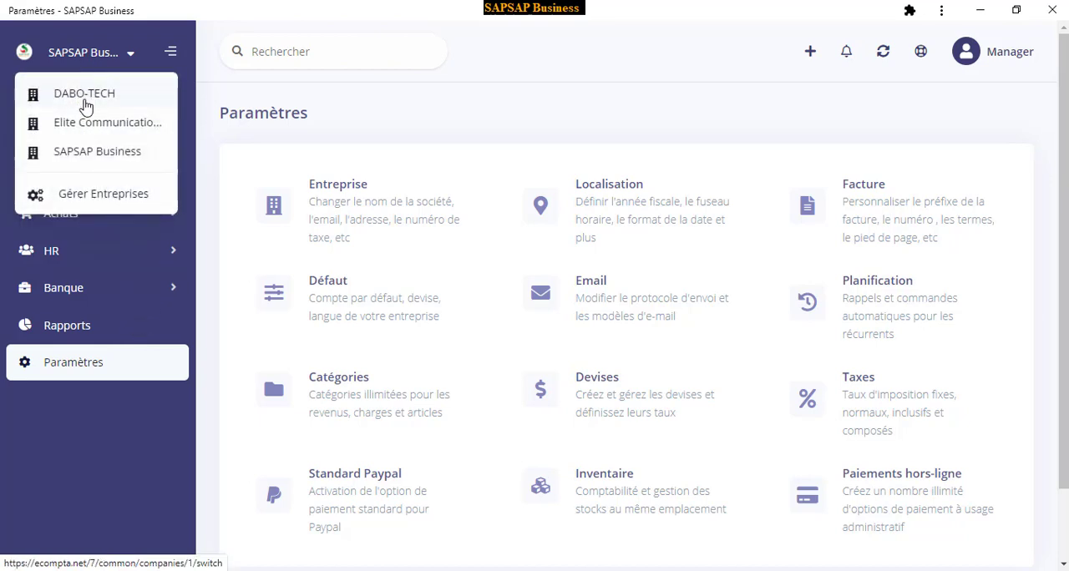
left_click(87, 157)
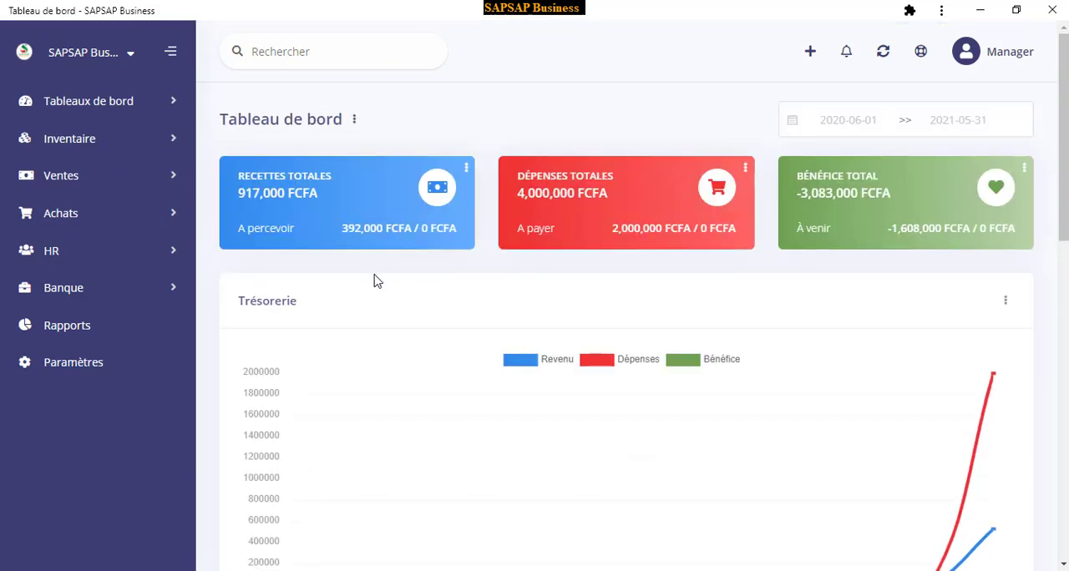
scroll(598, 358, "down", 3)
scroll(584, 359, "down", 3)
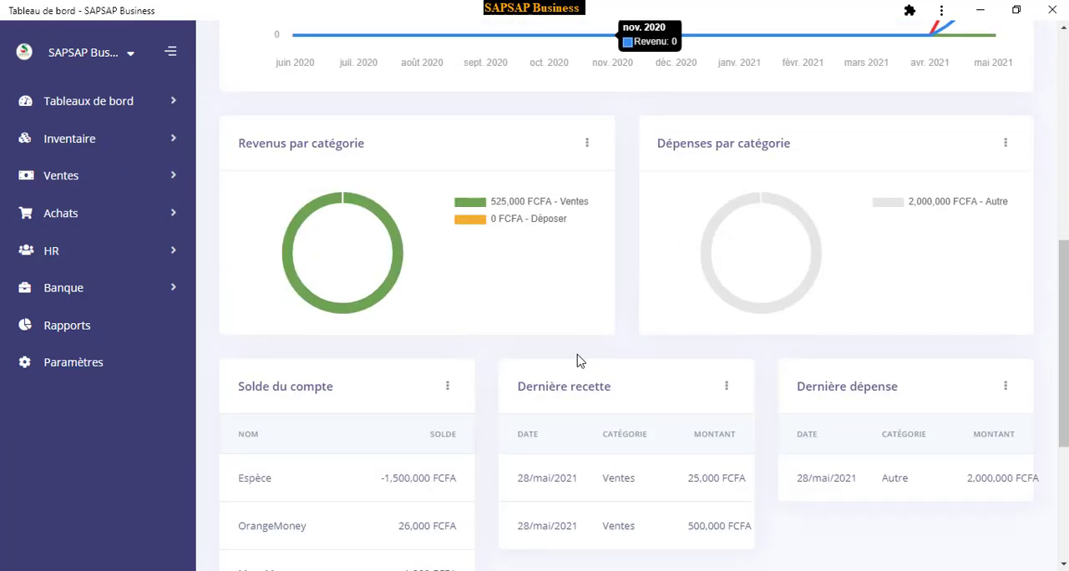
scroll(572, 360, "down", 3)
scroll(573, 359, "up", 6)
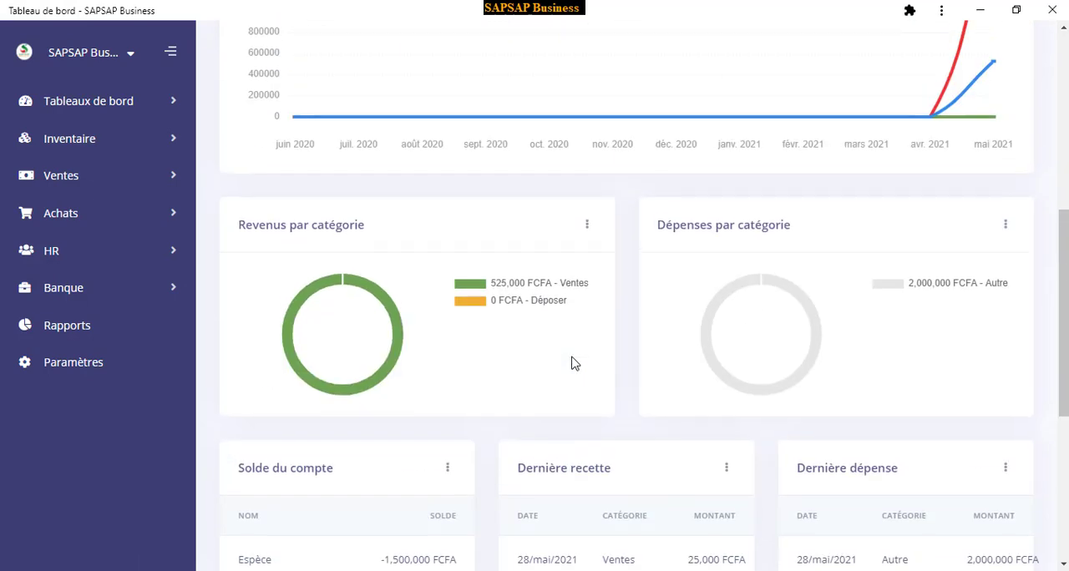
scroll(573, 360, "up", 3)
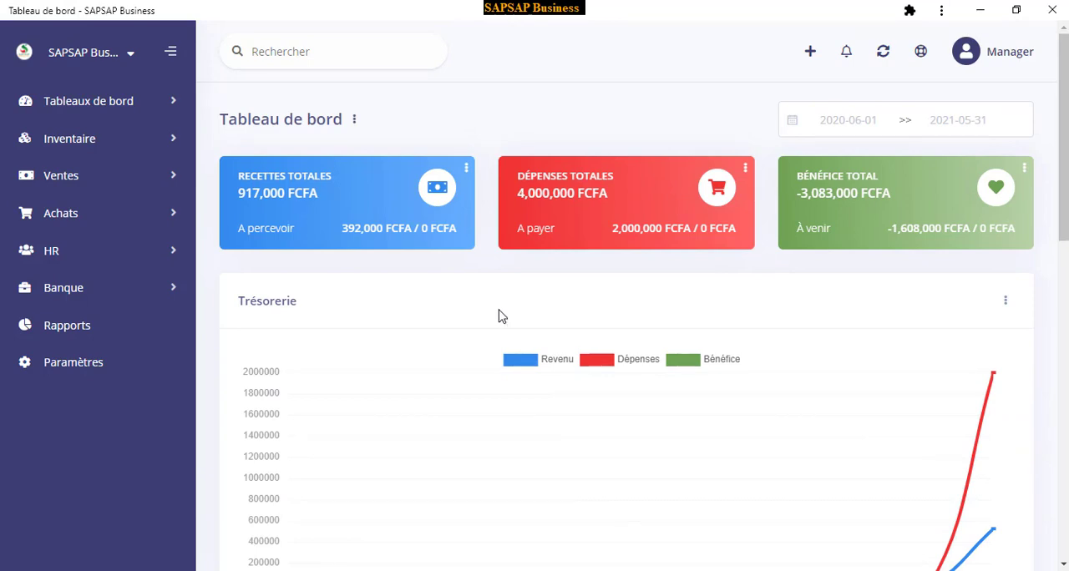
Look over the quick-creation shortcuts for invoices, receipts, payments, clients and vendors, and check the notifications
left_click(811, 55)
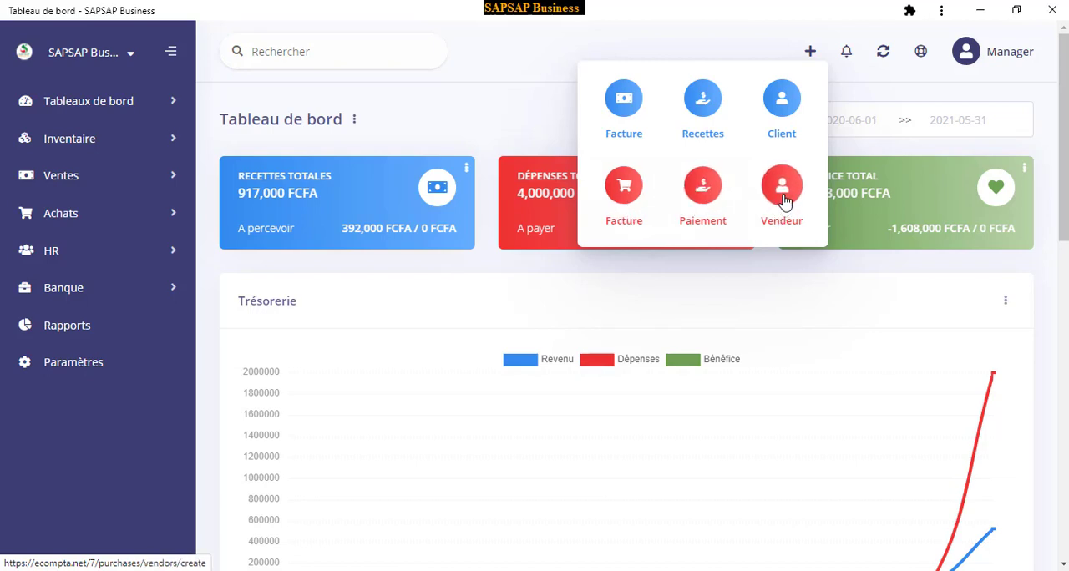
left_click(846, 57)
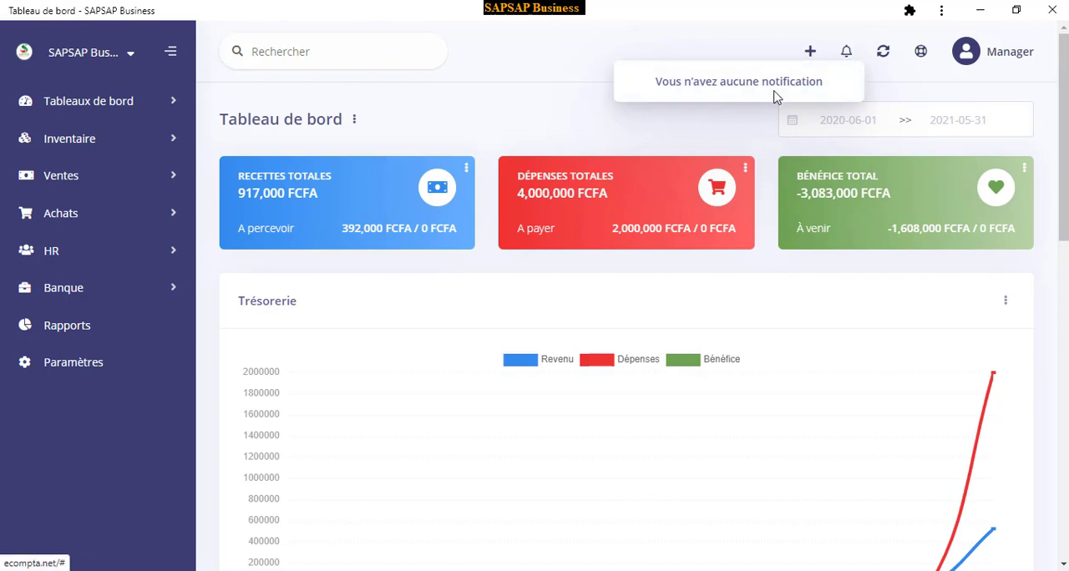
left_click(846, 53)
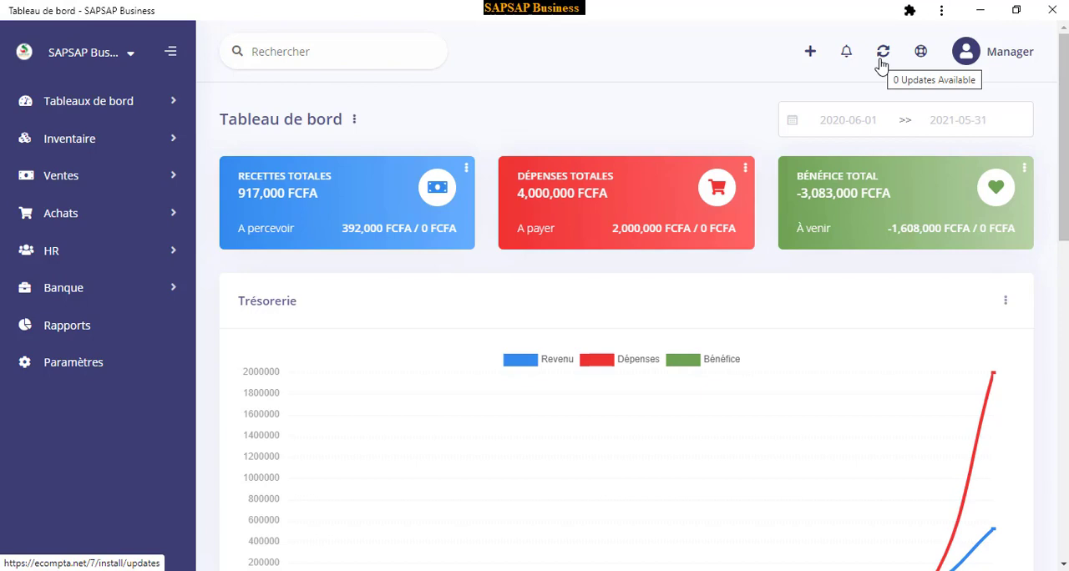
Open the support link's WhatsApp group invitation, view the User iGestion commerciale discussion in WhatsApp, and return to the eCompta dashboard
left_click(921, 53)
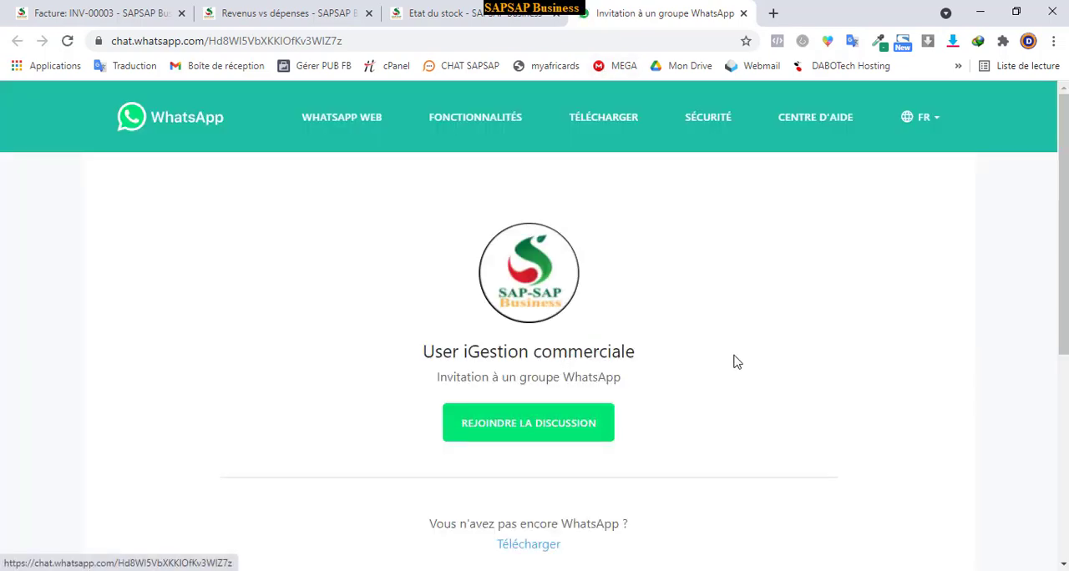
left_click(550, 430)
left_click(639, 177)
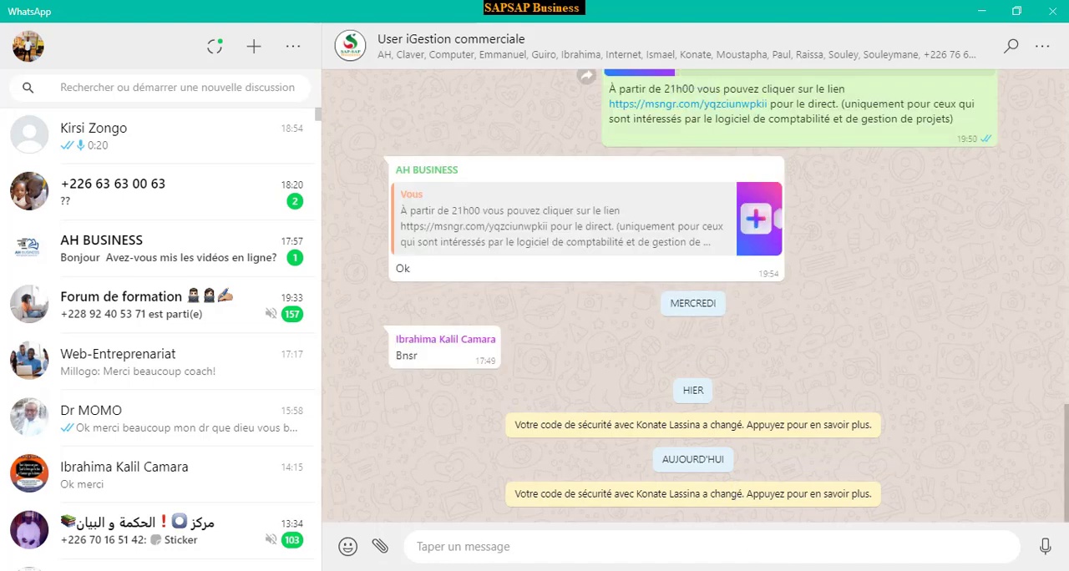
left_click(761, 570)
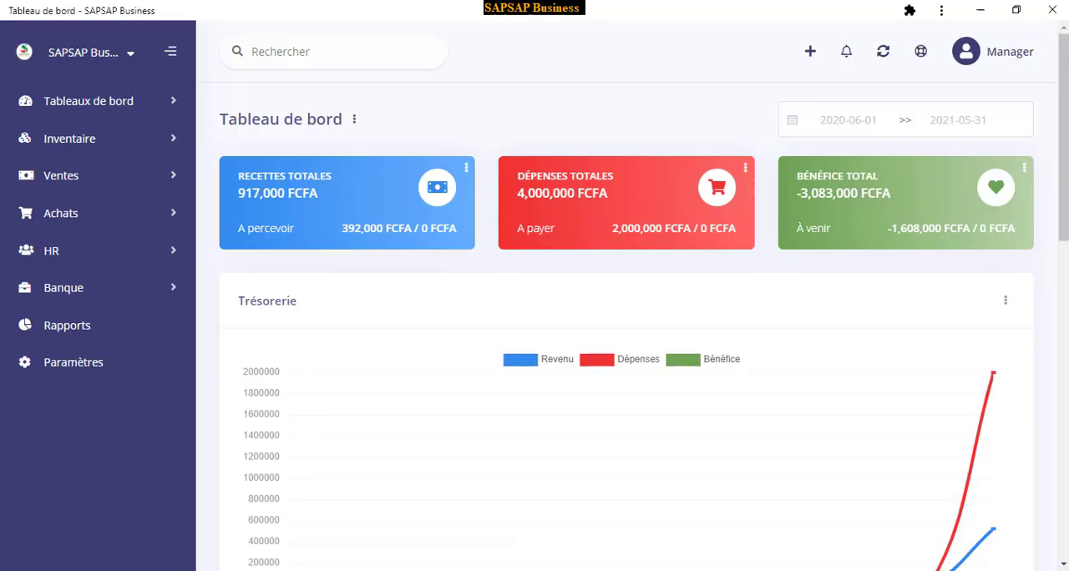
Open the Manager account's profile and review its user fields, including password, language, home page, photo and assigned companies
left_click(965, 55)
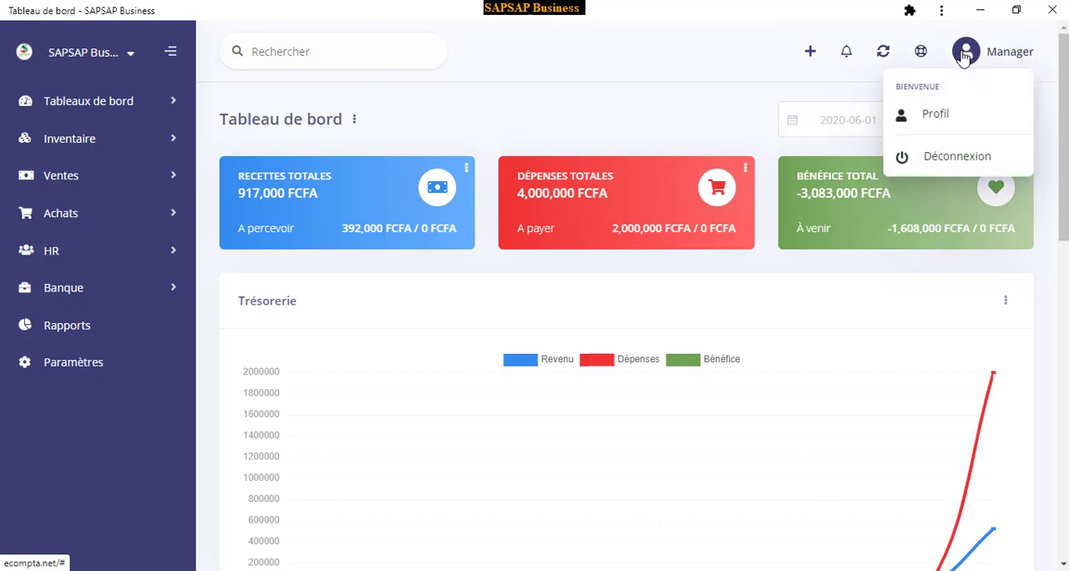
left_click(932, 115)
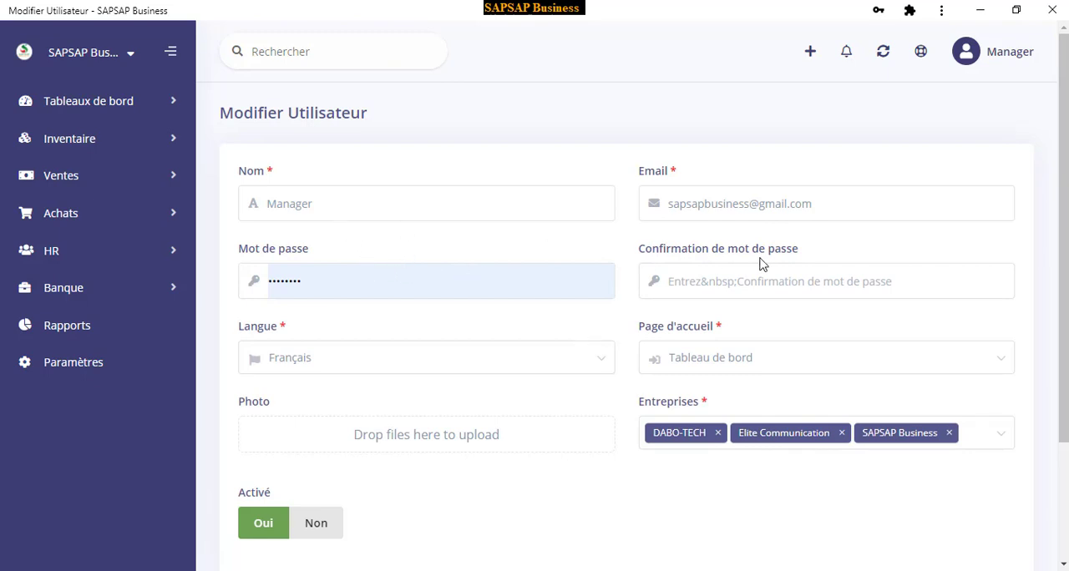
scroll(761, 262, "down", 1)
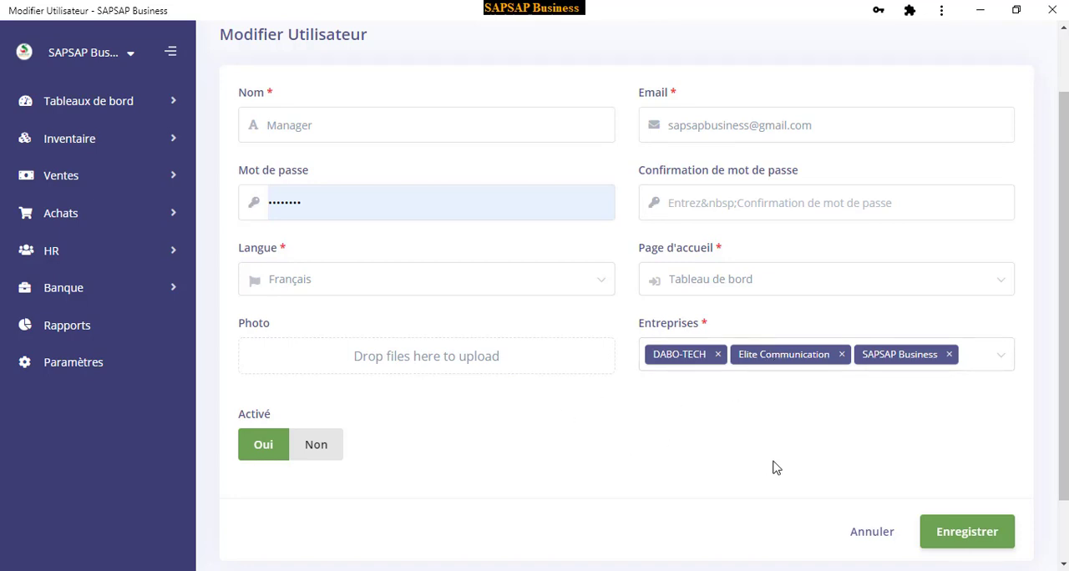
scroll(813, 298, "up", 2)
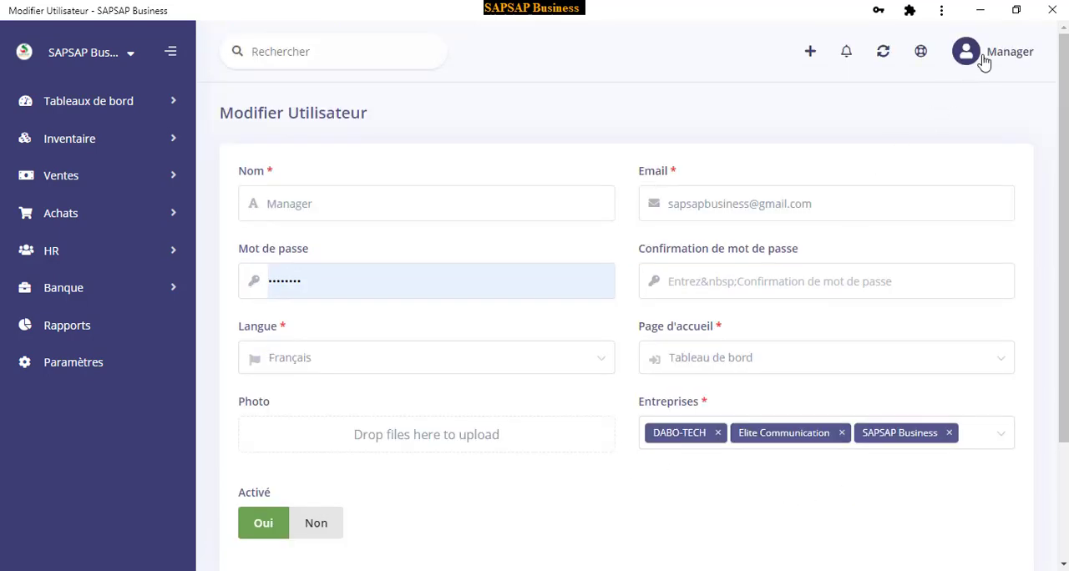
Log out of the Manager account
left_click(984, 59)
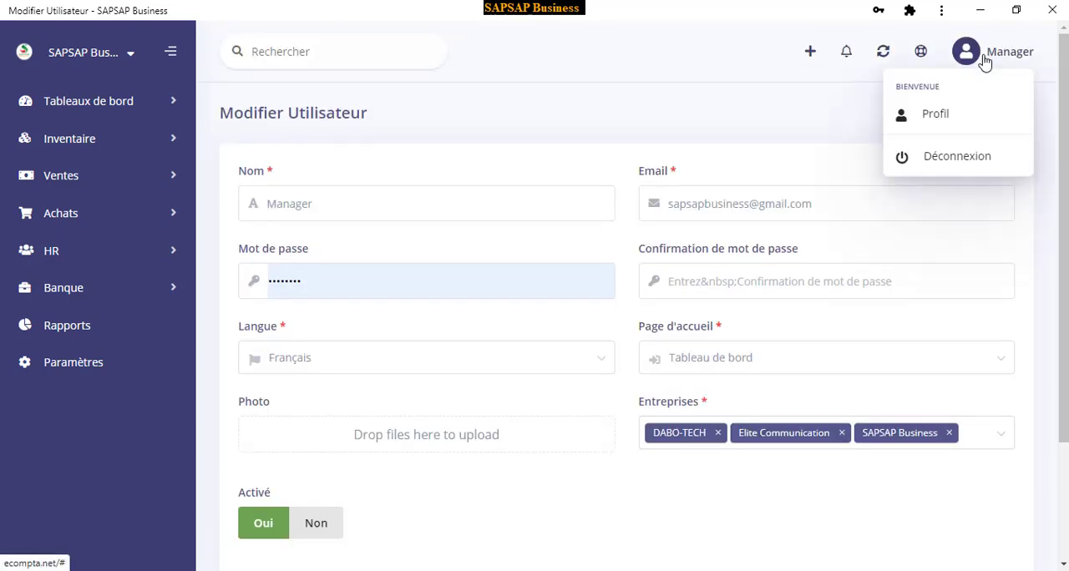
left_click(952, 165)
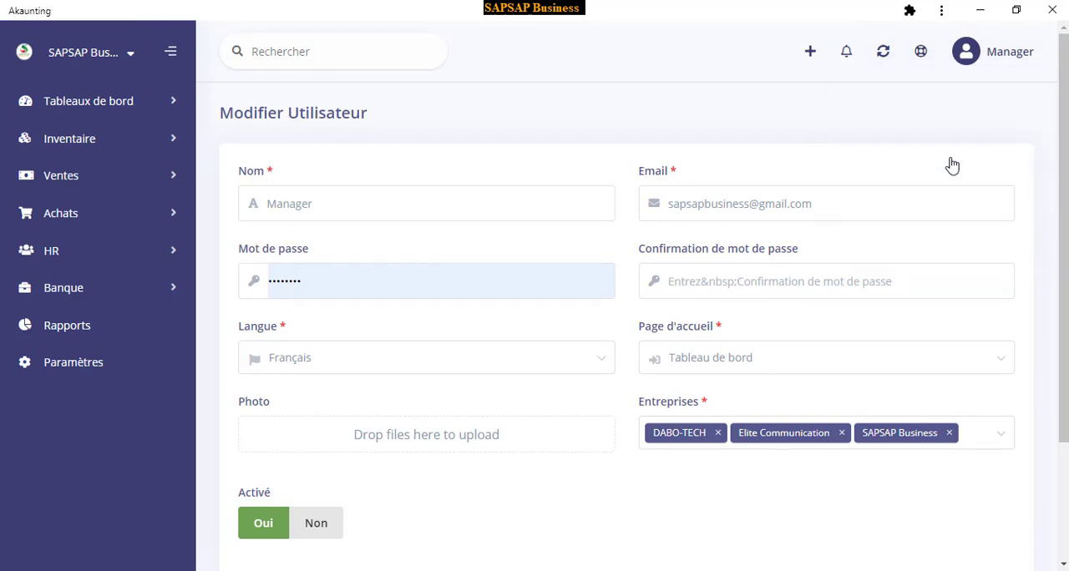